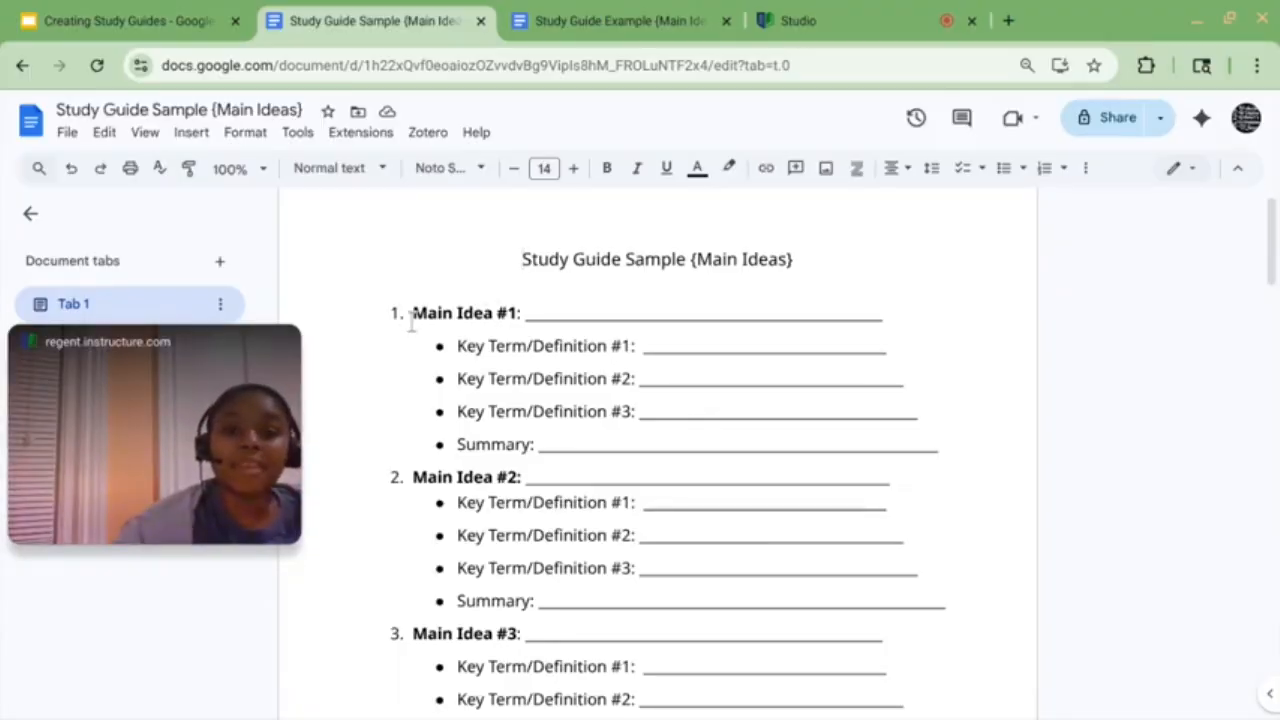
Step: Highlight the Main Idea #1 and Main Idea #2 sections of the Main Ideas study guide sample
left_click_drag(406, 313, 671, 571)
left_click(670, 570)
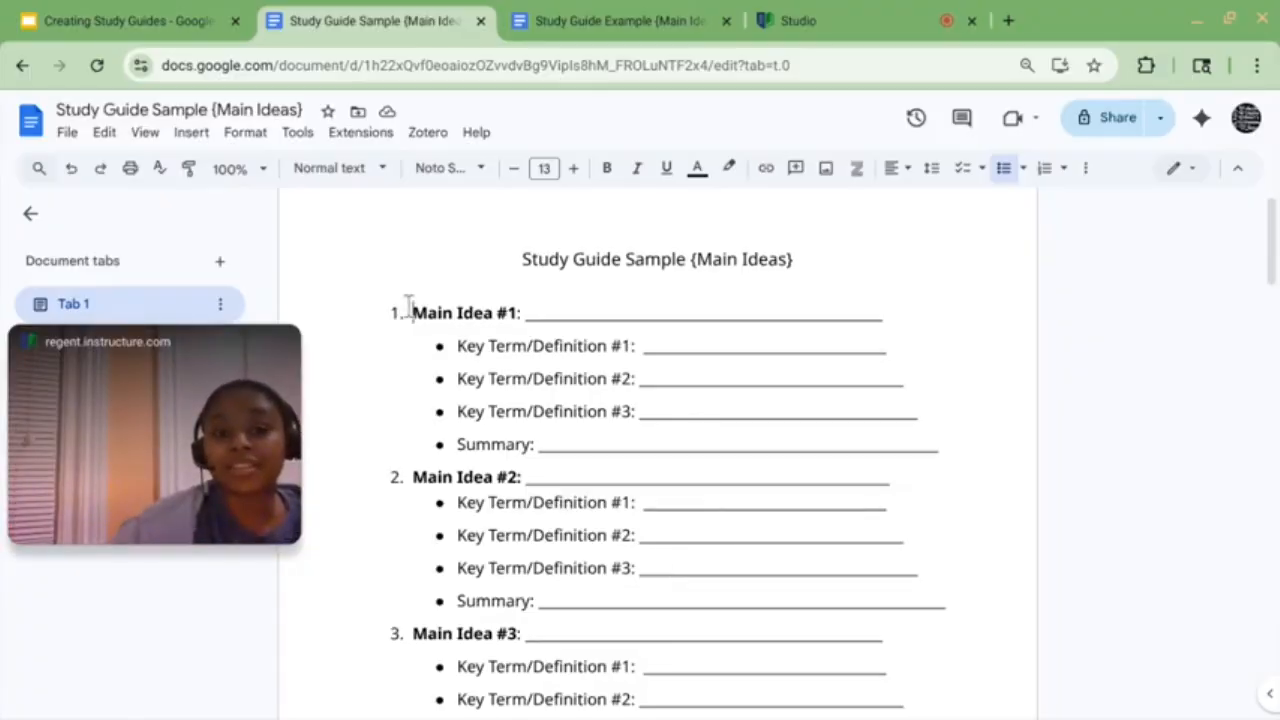
left_click_drag(410, 312, 630, 537)
left_click(677, 526)
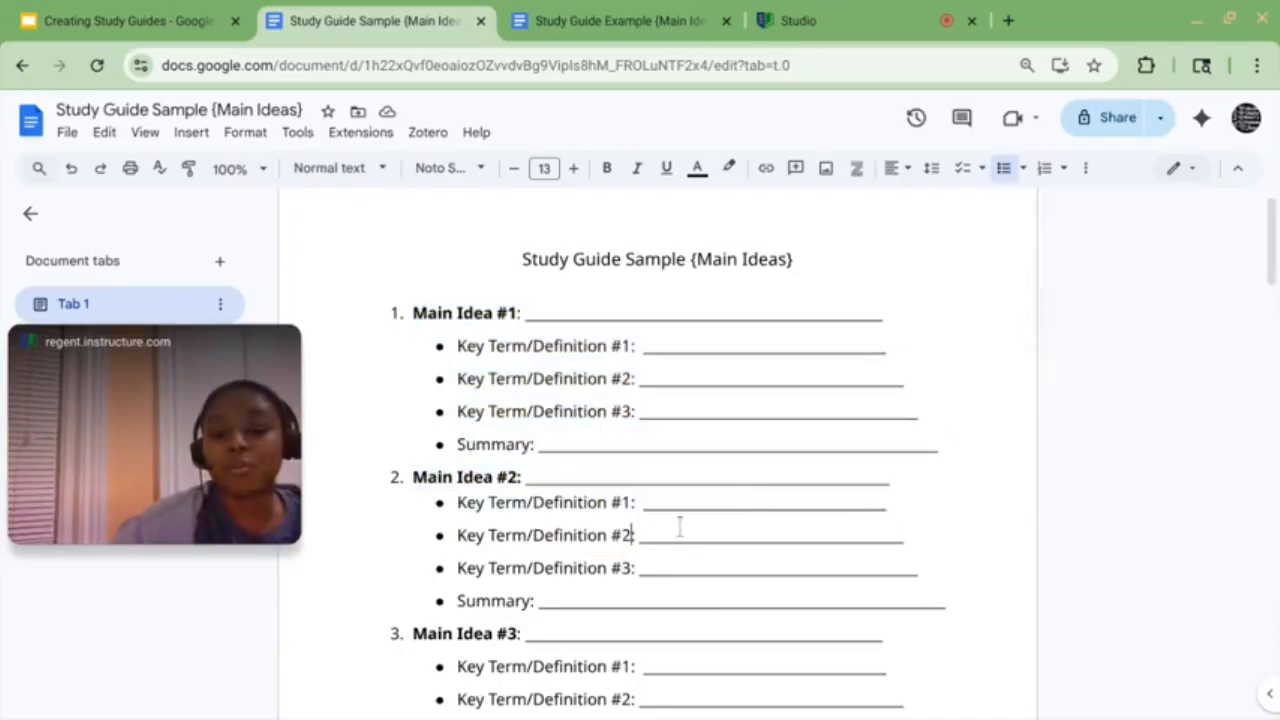
scroll(743, 500, "down", 1)
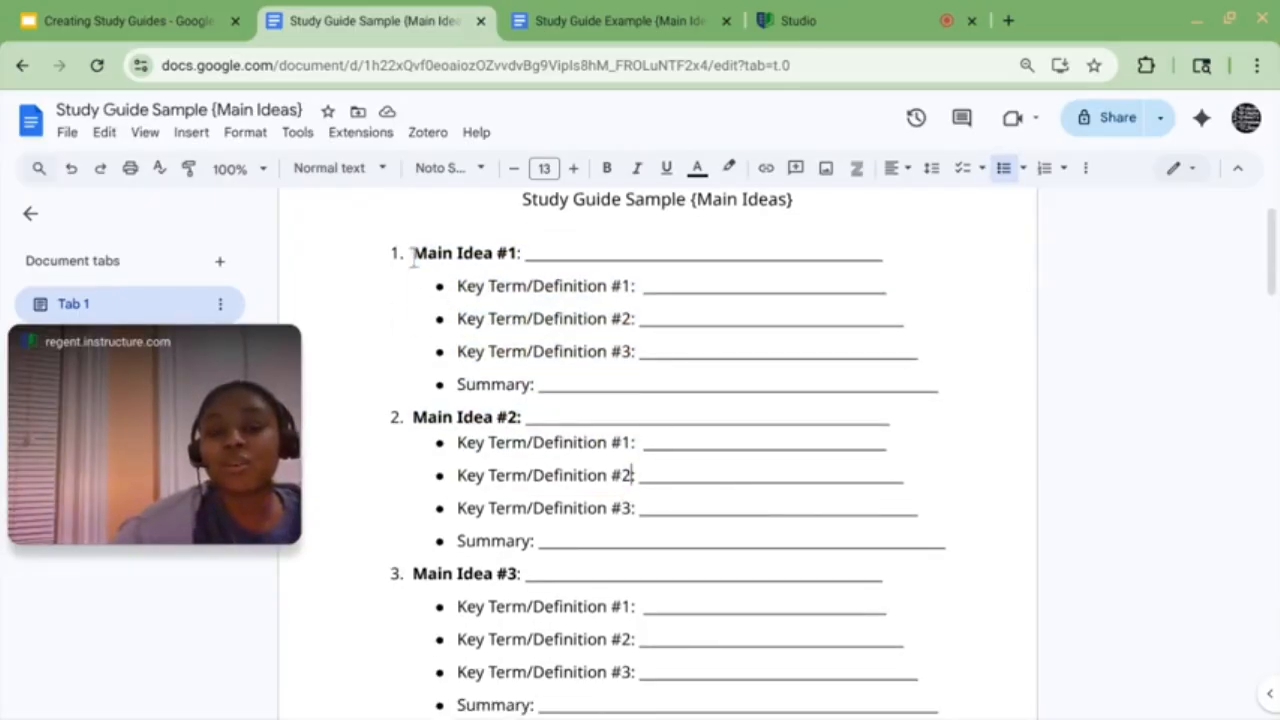
Step: Highlight the Main Idea #1 heading, its three key term/definition lines and its summary line one after another
left_click_drag(413, 253, 530, 250)
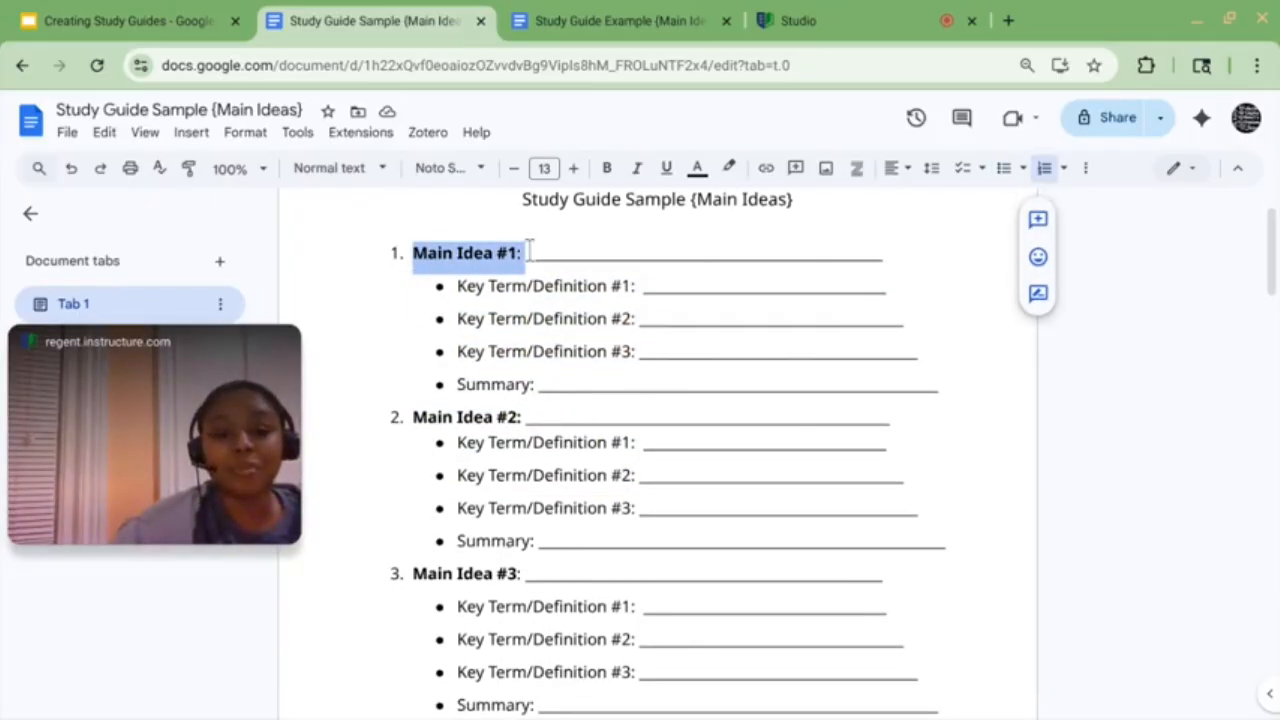
left_click_drag(457, 285, 637, 358)
left_click_drag(457, 385, 961, 383)
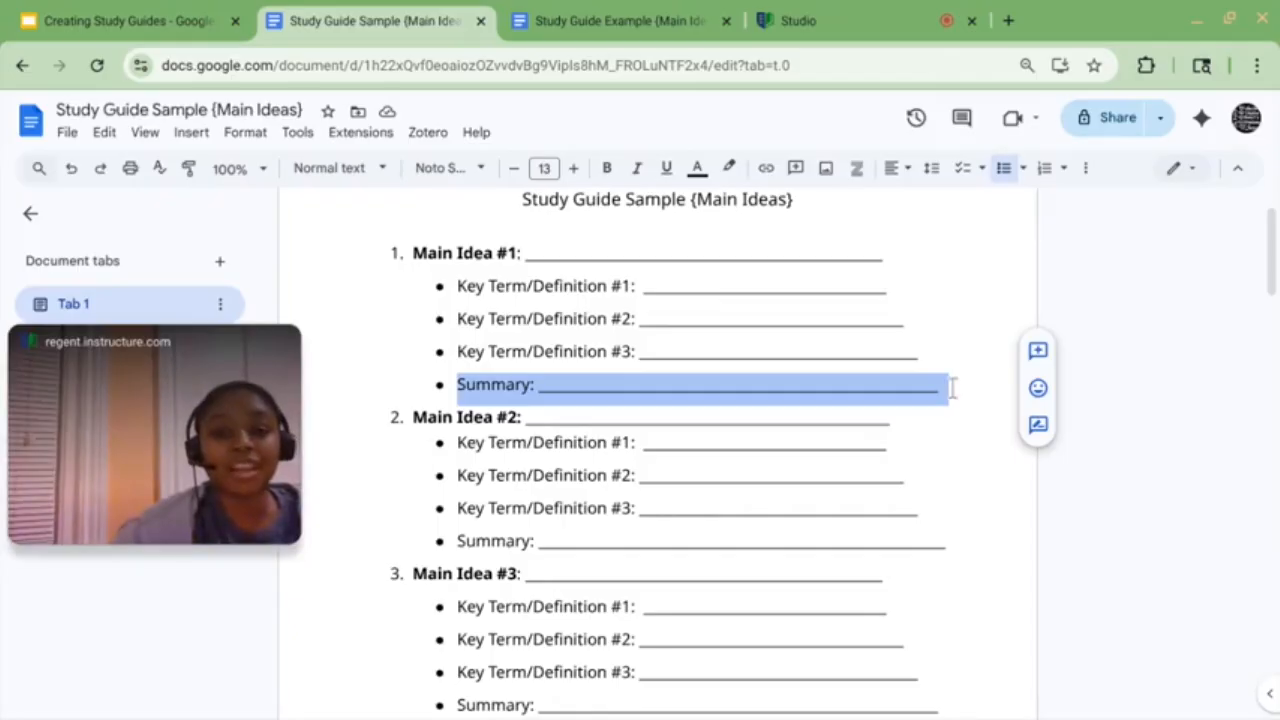
left_click(952, 389)
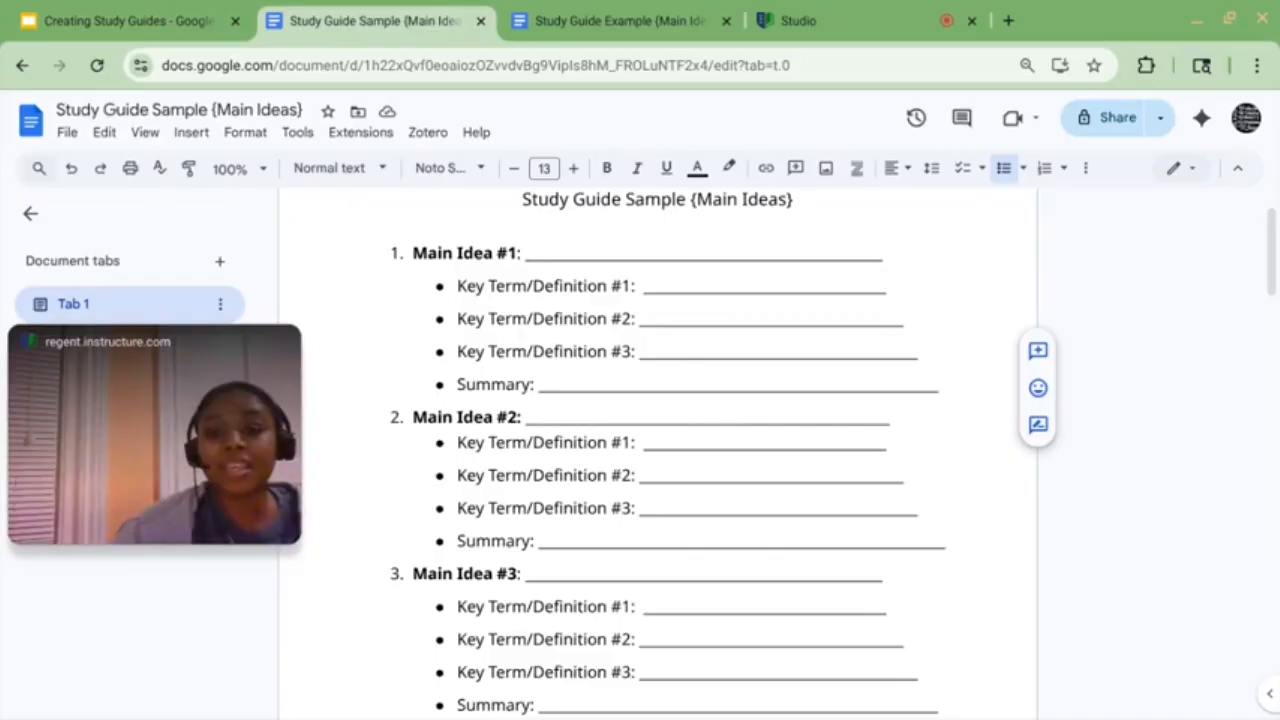
left_click_drag(940, 388, 476, 386)
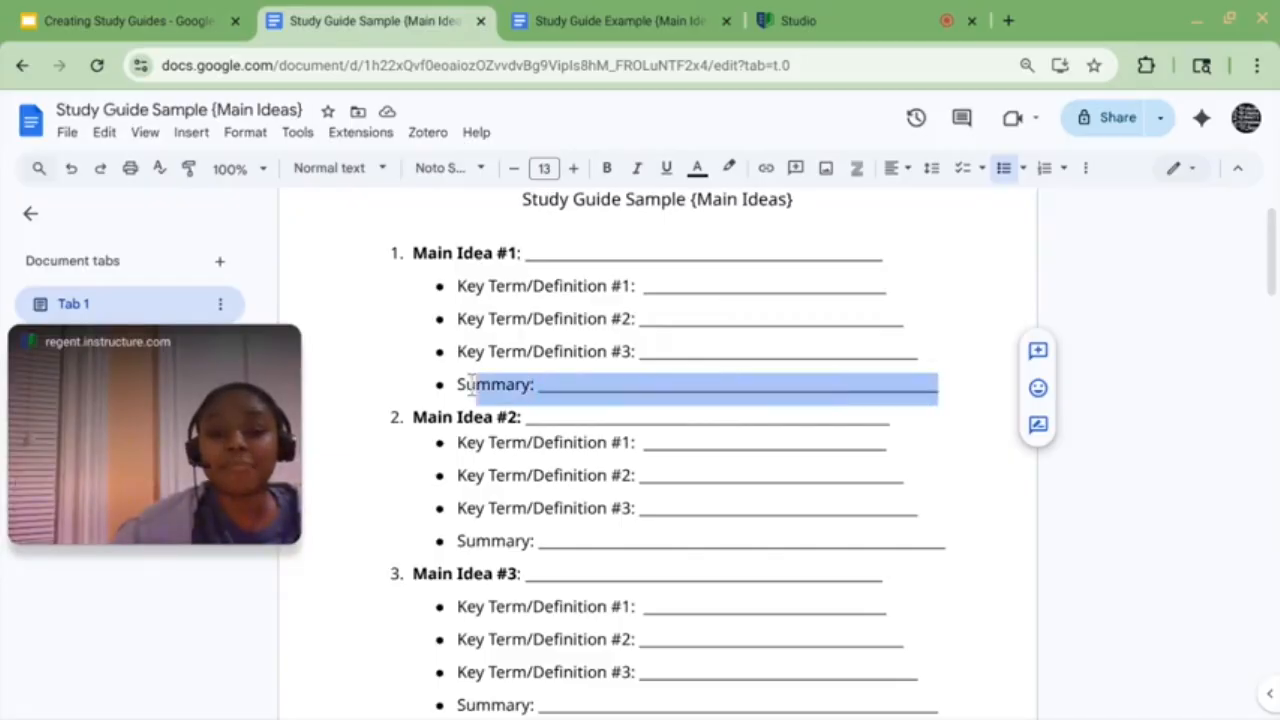
left_click_drag(413, 252, 880, 252)
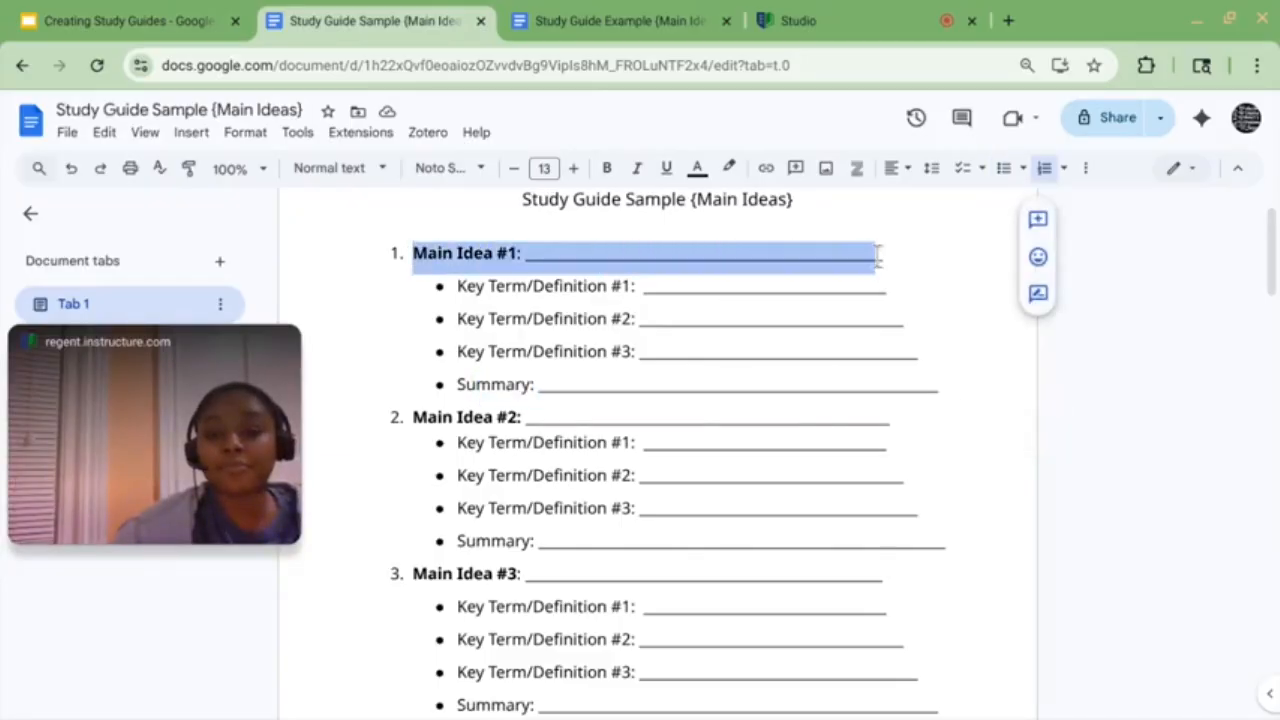
Step: Highlight the Main Idea #2 and Main Idea #3 entries to point out the repeating structure
scroll(512, 314, "down", 2)
left_click_drag(413, 286, 505, 347)
left_click_drag(420, 443, 559, 432)
left_click(560, 411)
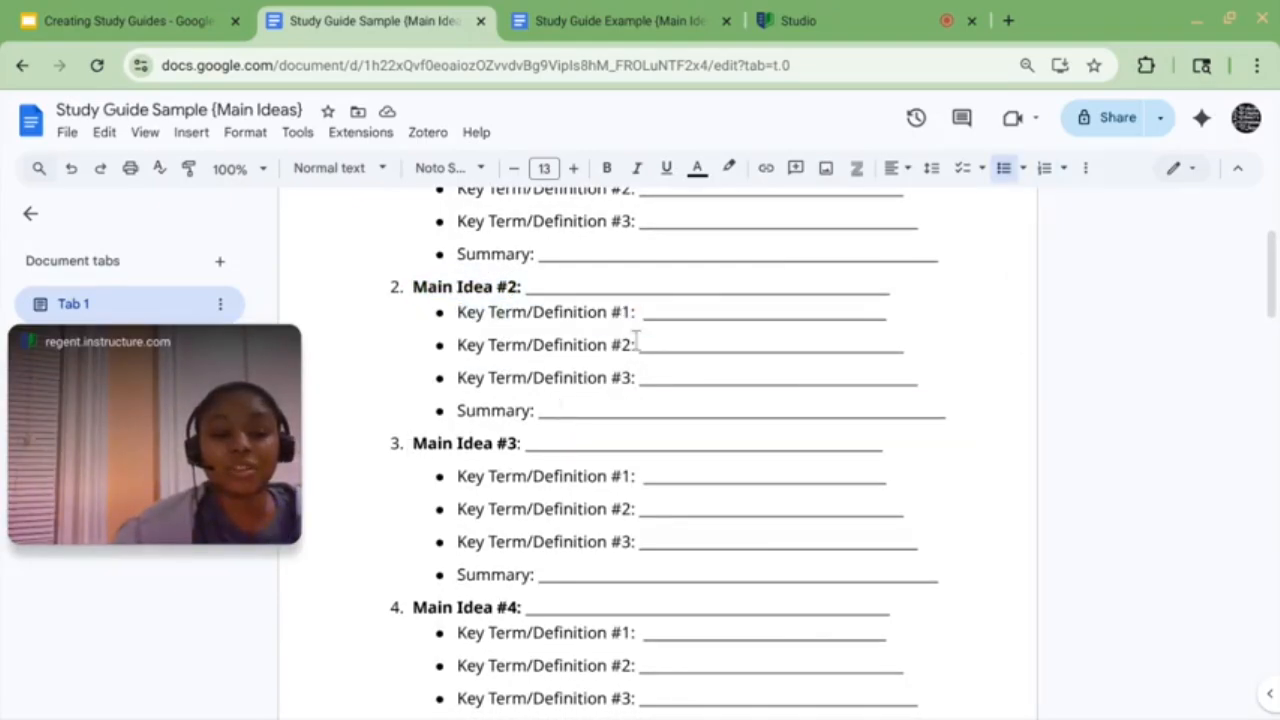
Step: Examine the Chapter or Units sample, highlighting Chapter #1, its Key Details line and the Summary/Conclusion line
scroll(636, 343, "down", 2)
scroll(636, 343, "down", 6)
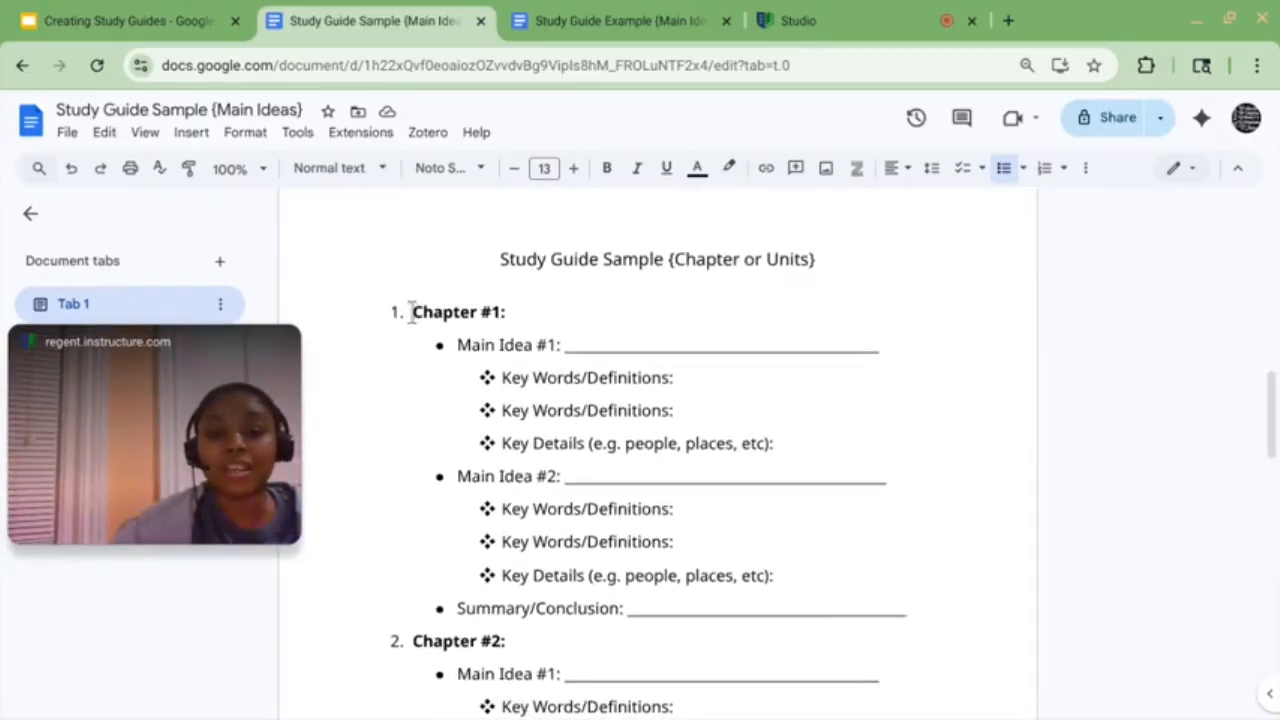
left_click_drag(411, 311, 511, 310)
left_click(511, 311)
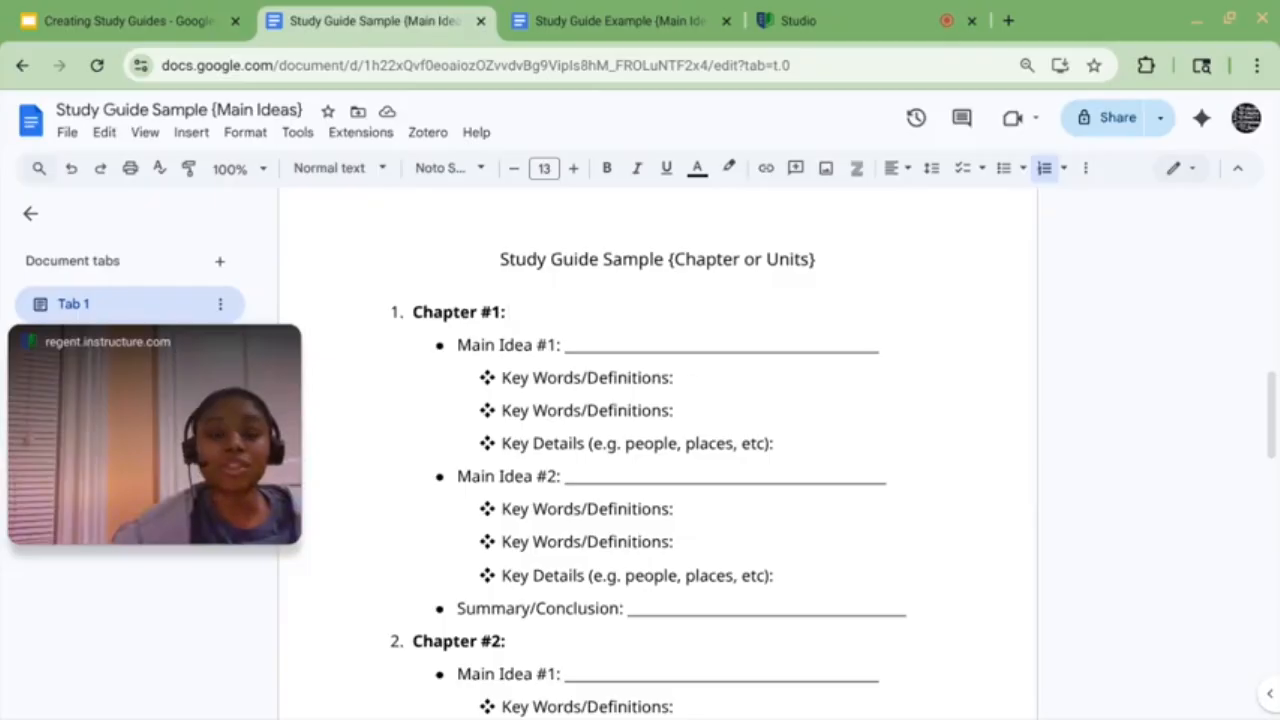
scroll(648, 421, "down", 1)
left_click_drag(502, 419, 783, 404)
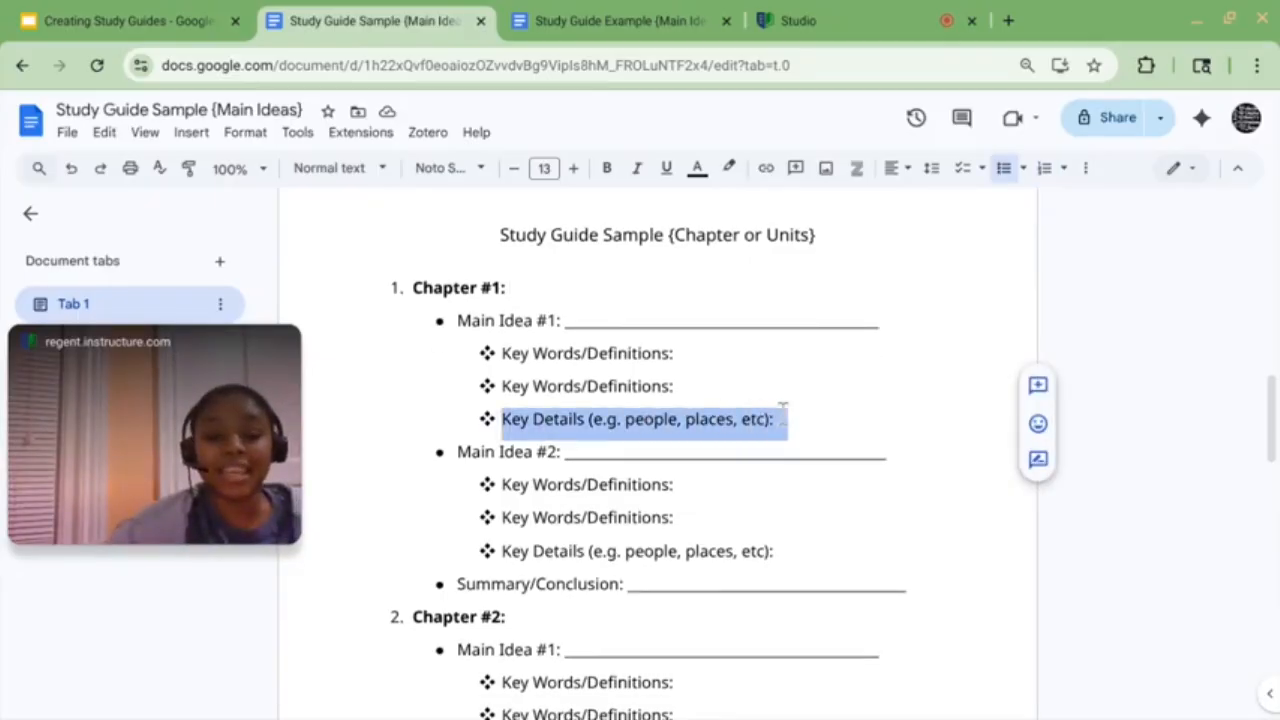
left_click_drag(456, 584, 934, 574)
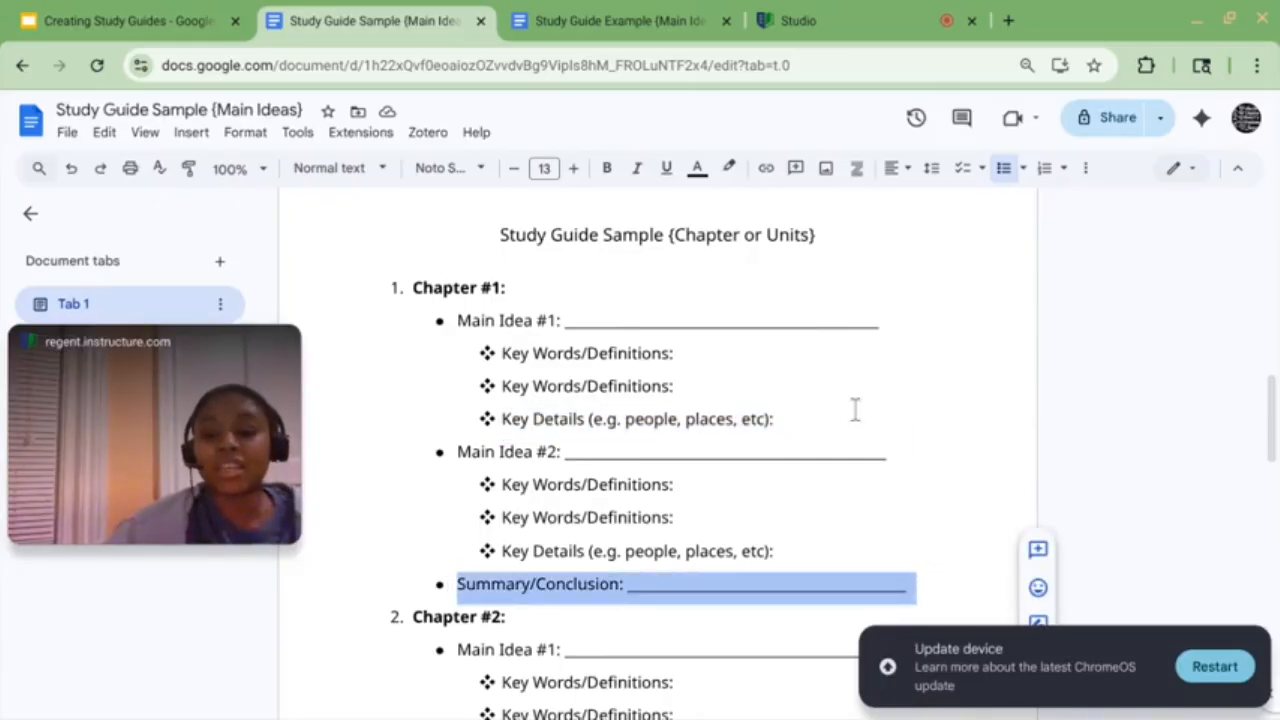
scroll(853, 408, "down", 3)
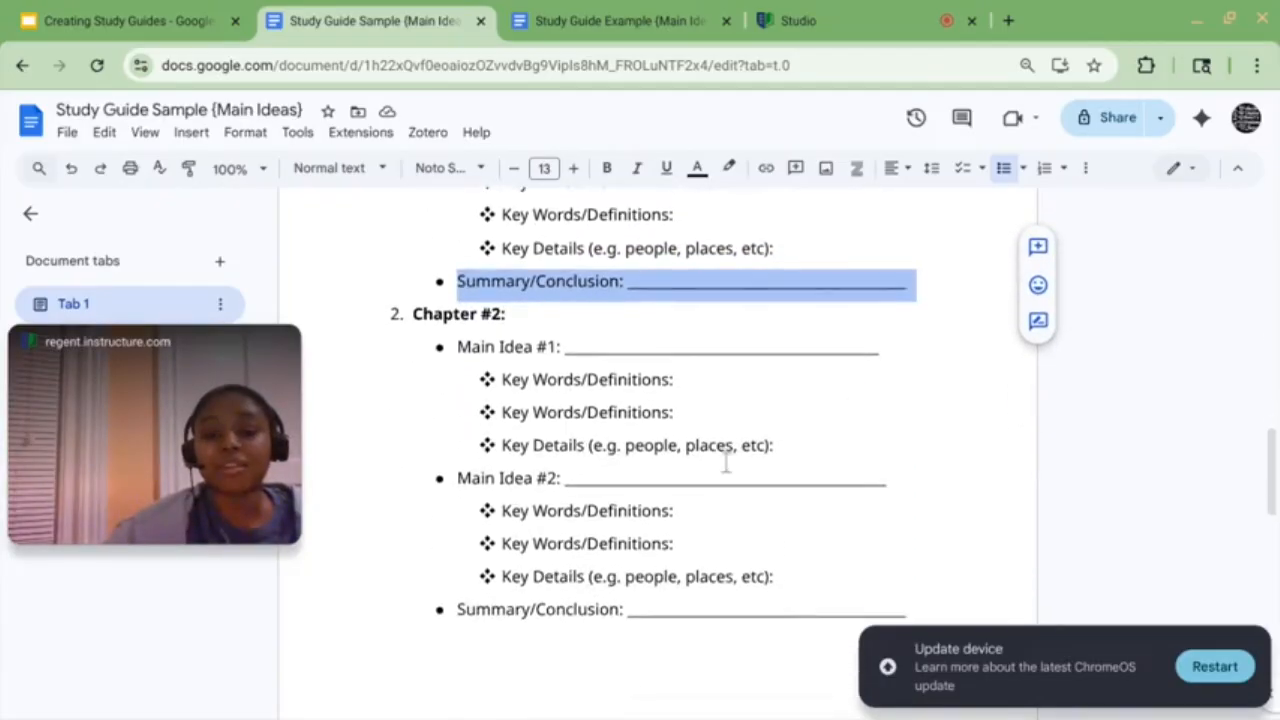
left_click(726, 448)
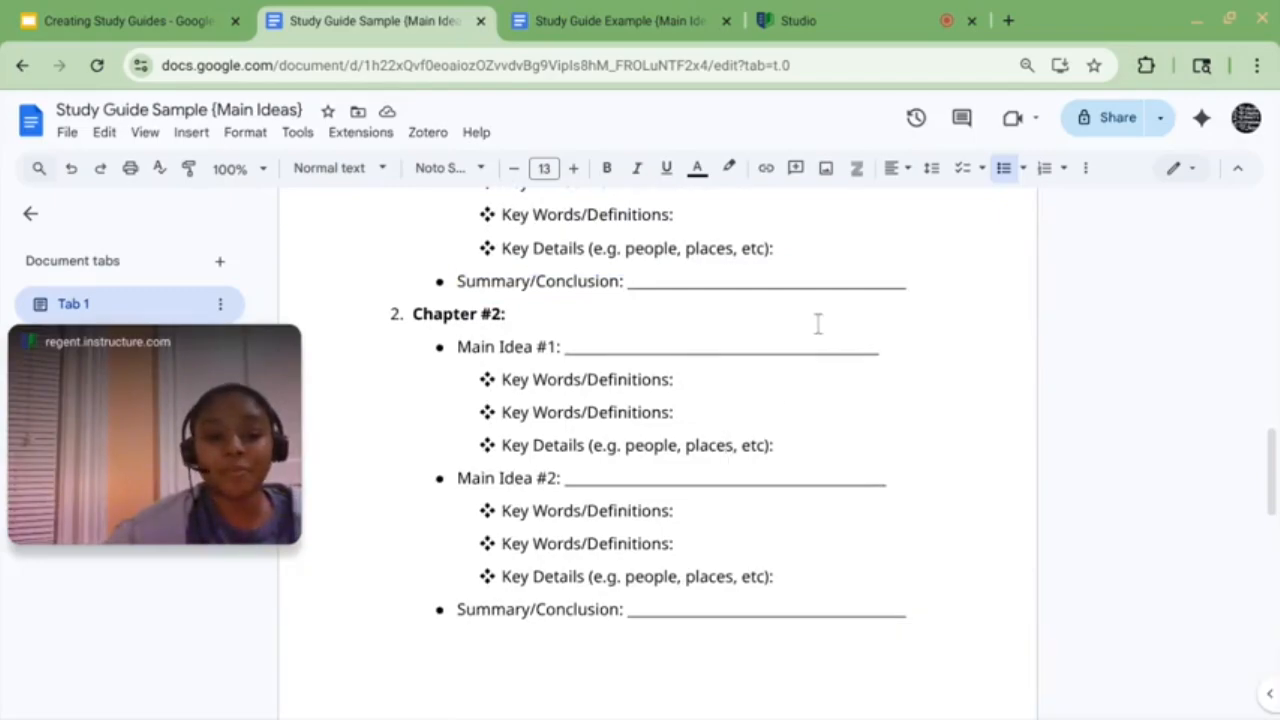
Step: Examine the Question/Answers sample, highlighting Main Question #1, its answer lines and both sub-questions
scroll(818, 323, "down", 5)
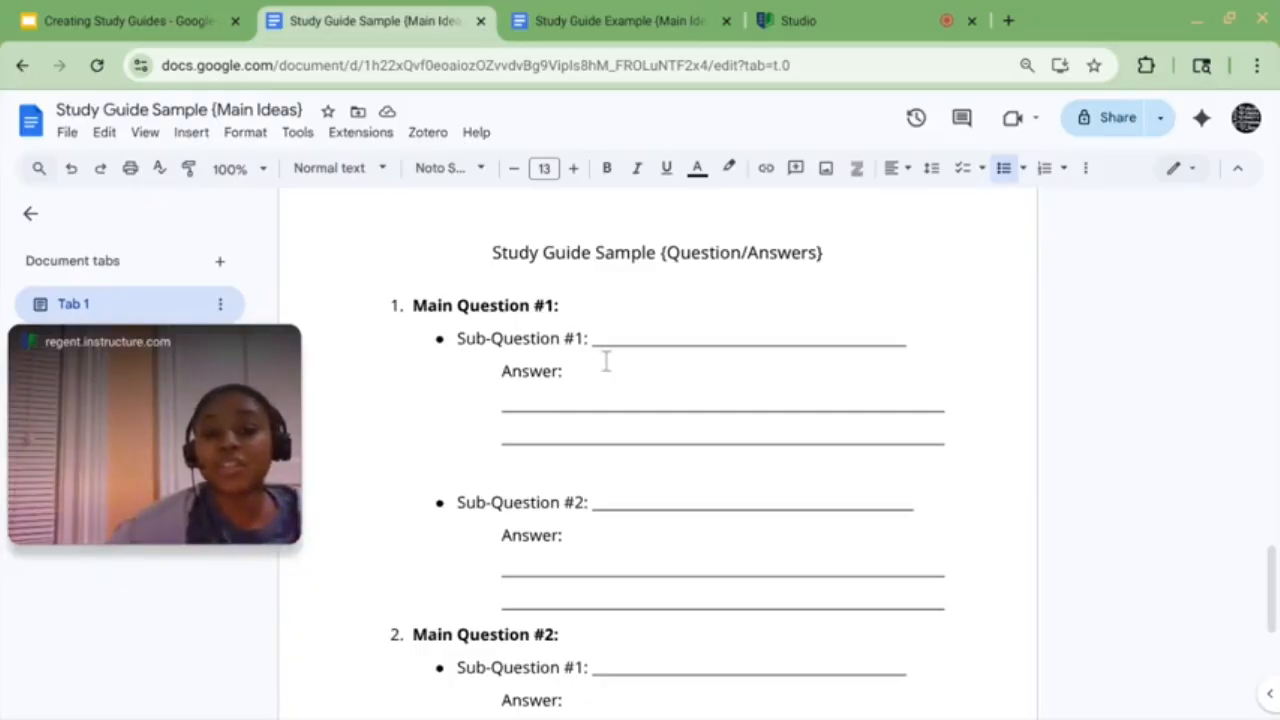
left_click_drag(414, 306, 563, 313)
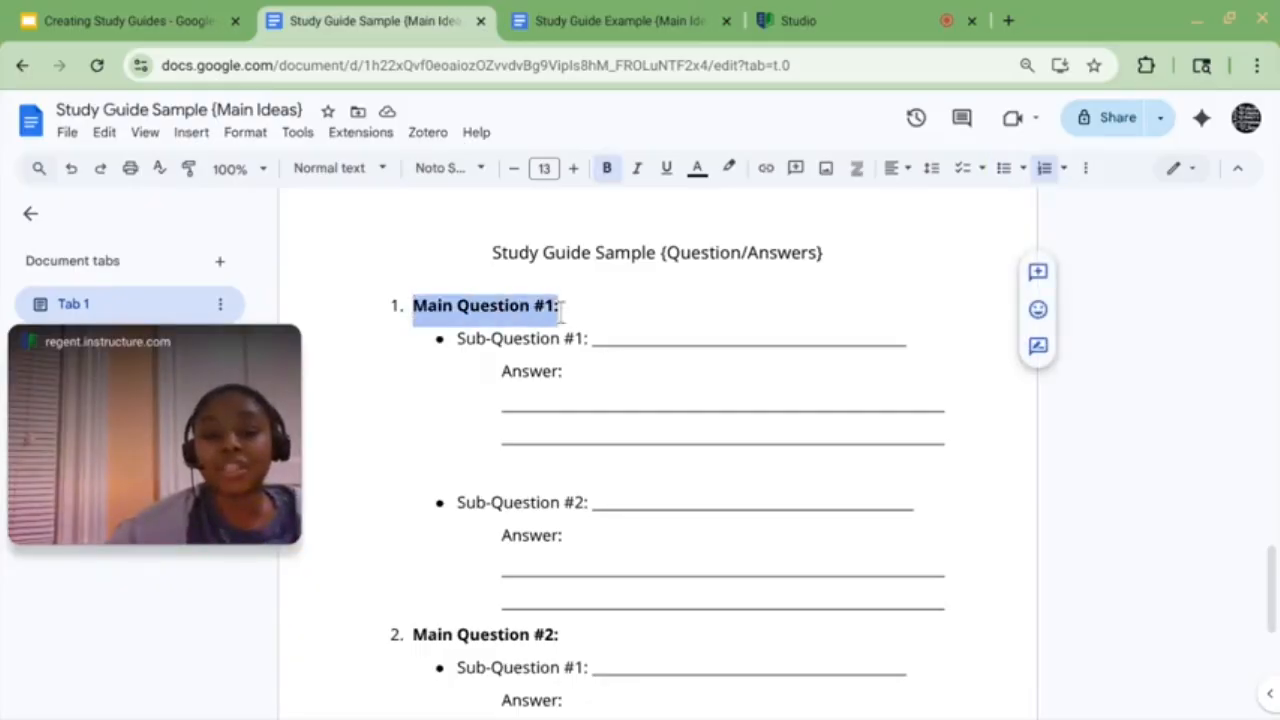
left_click_drag(500, 370, 962, 432)
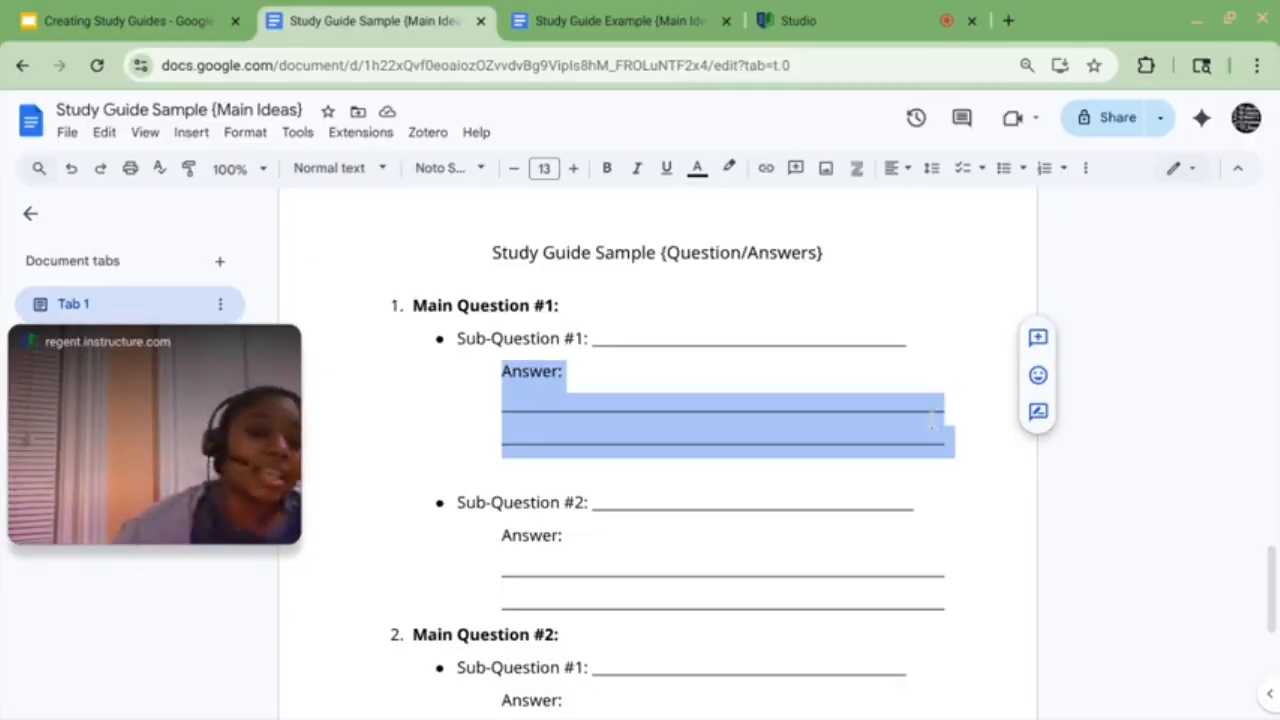
left_click_drag(411, 305, 588, 301)
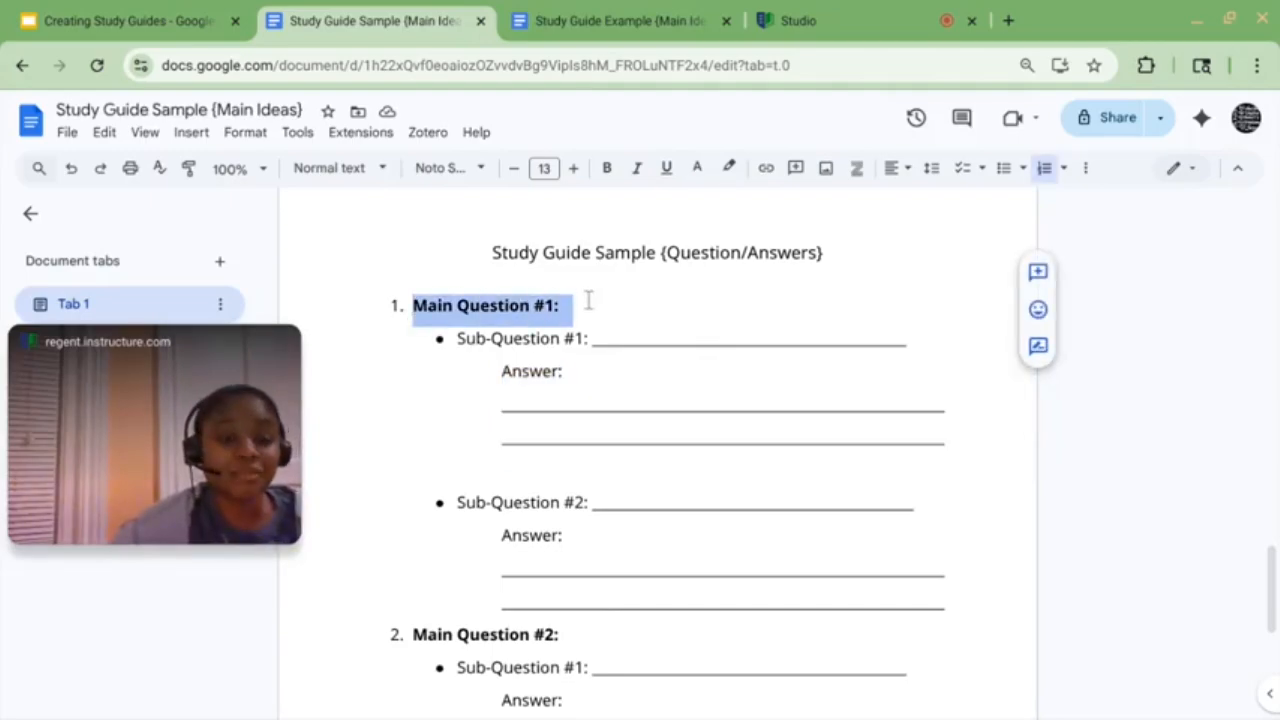
left_click_drag(457, 338, 606, 340)
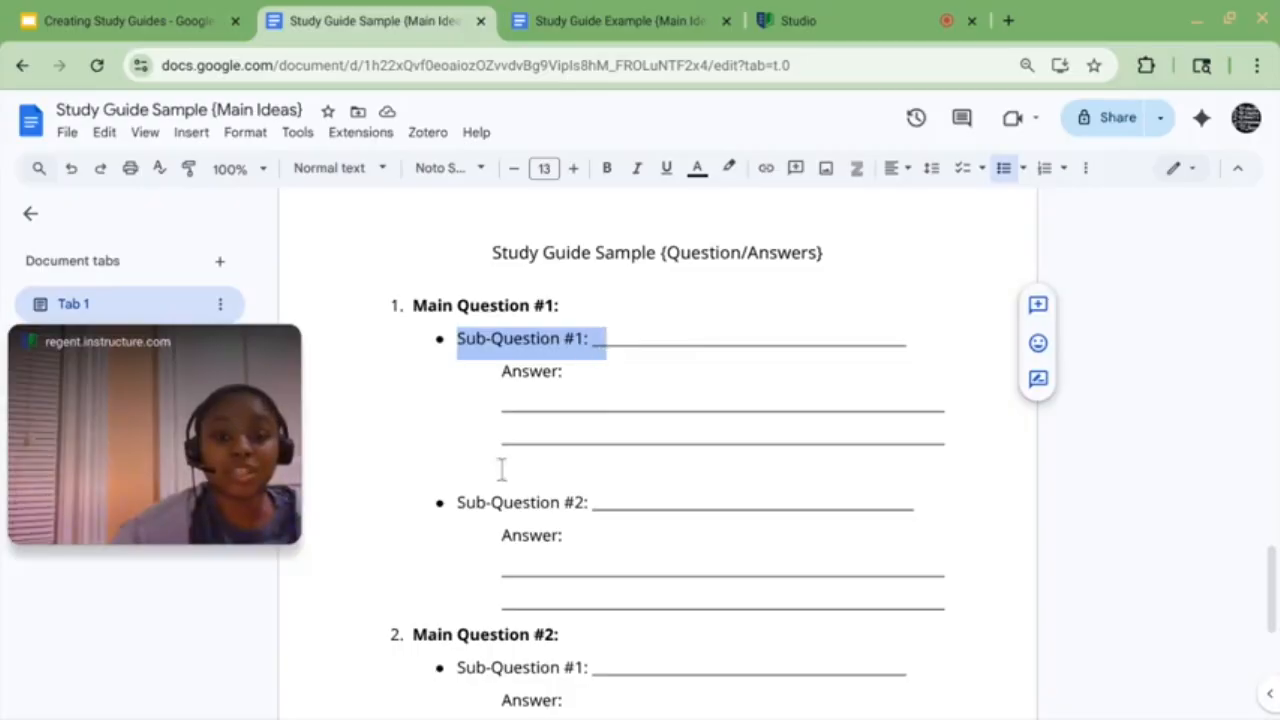
left_click_drag(457, 502, 591, 502)
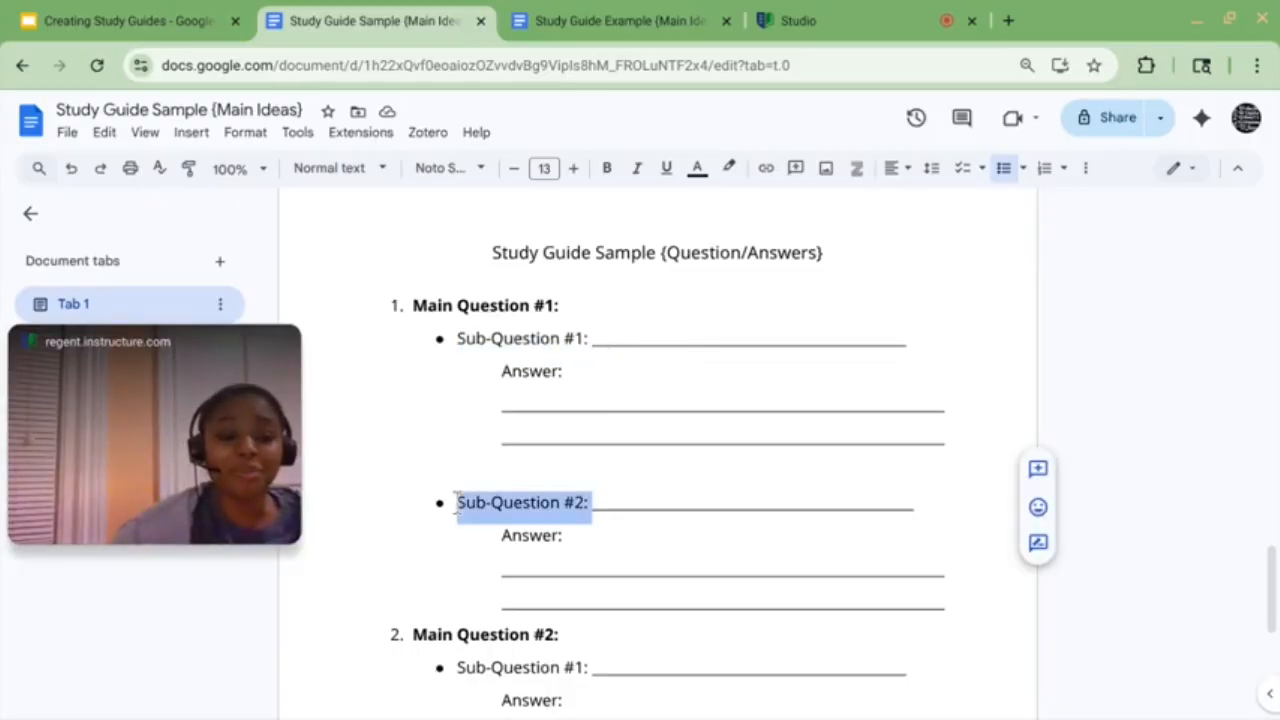
left_click(530, 465)
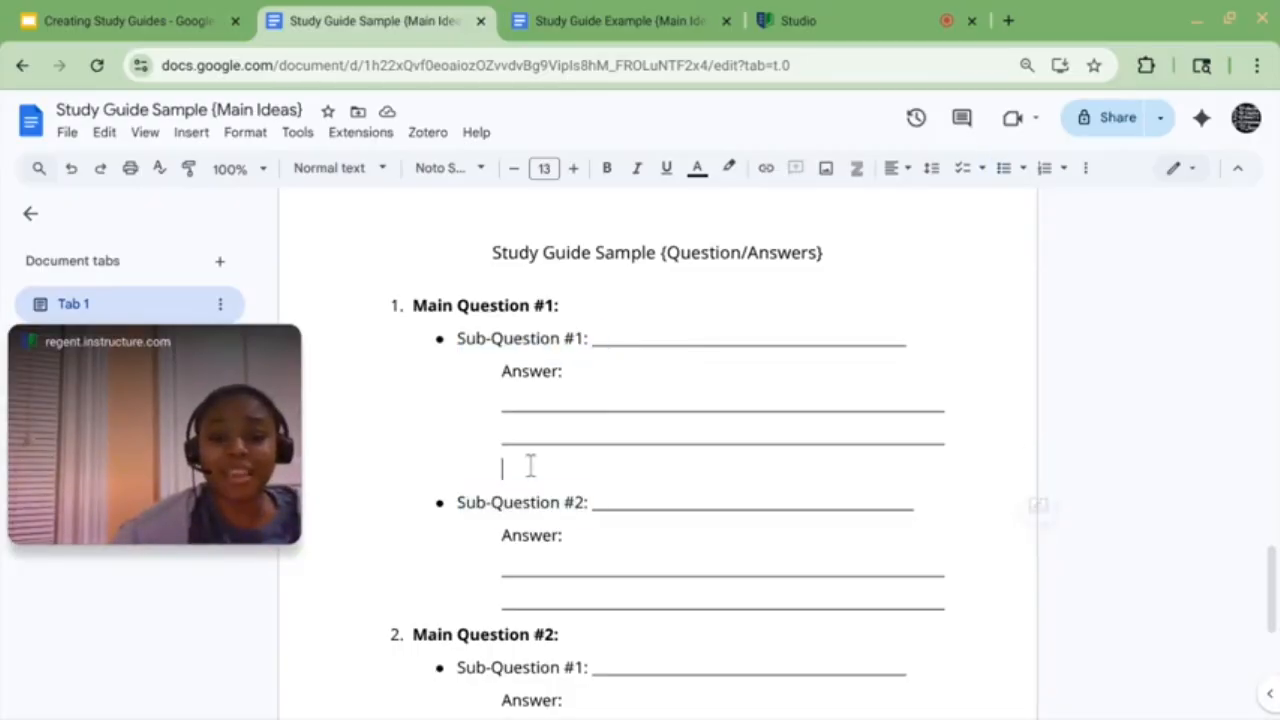
scroll(651, 383, "down", 4)
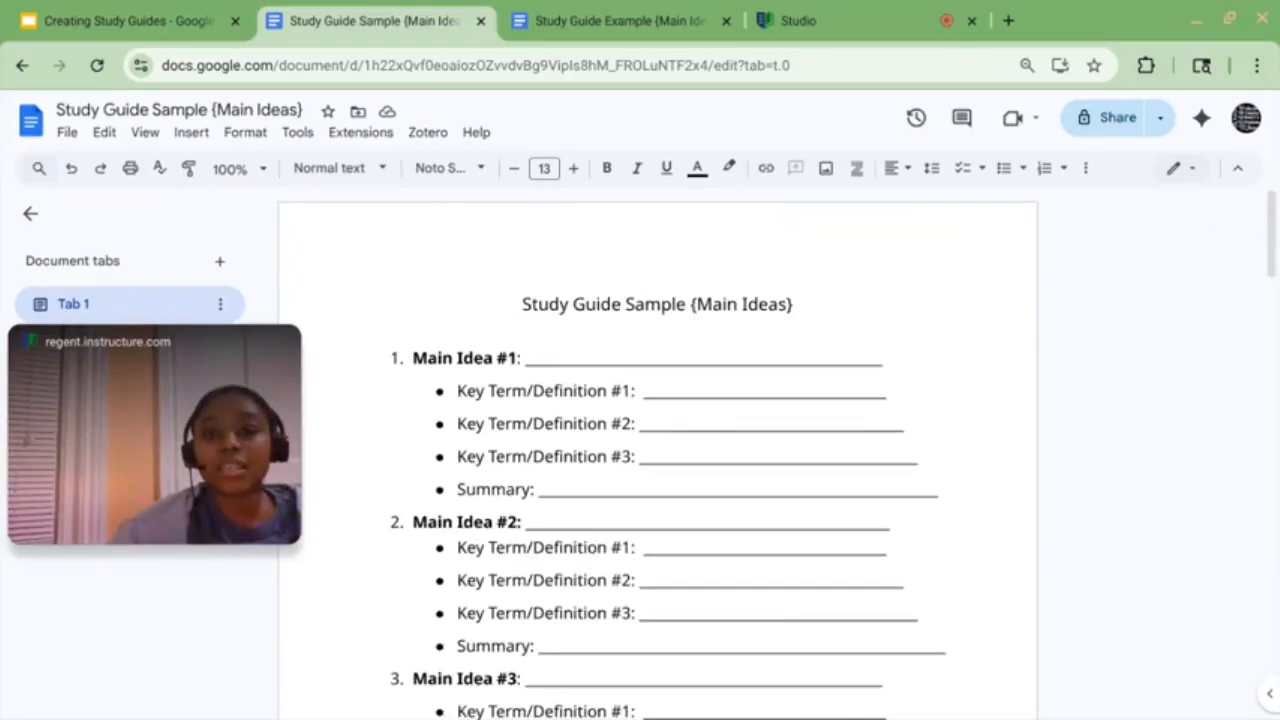
Step: Open the Study Guide Example document and highlight Main Idea #1 and its three key term definitions
left_click(605, 20)
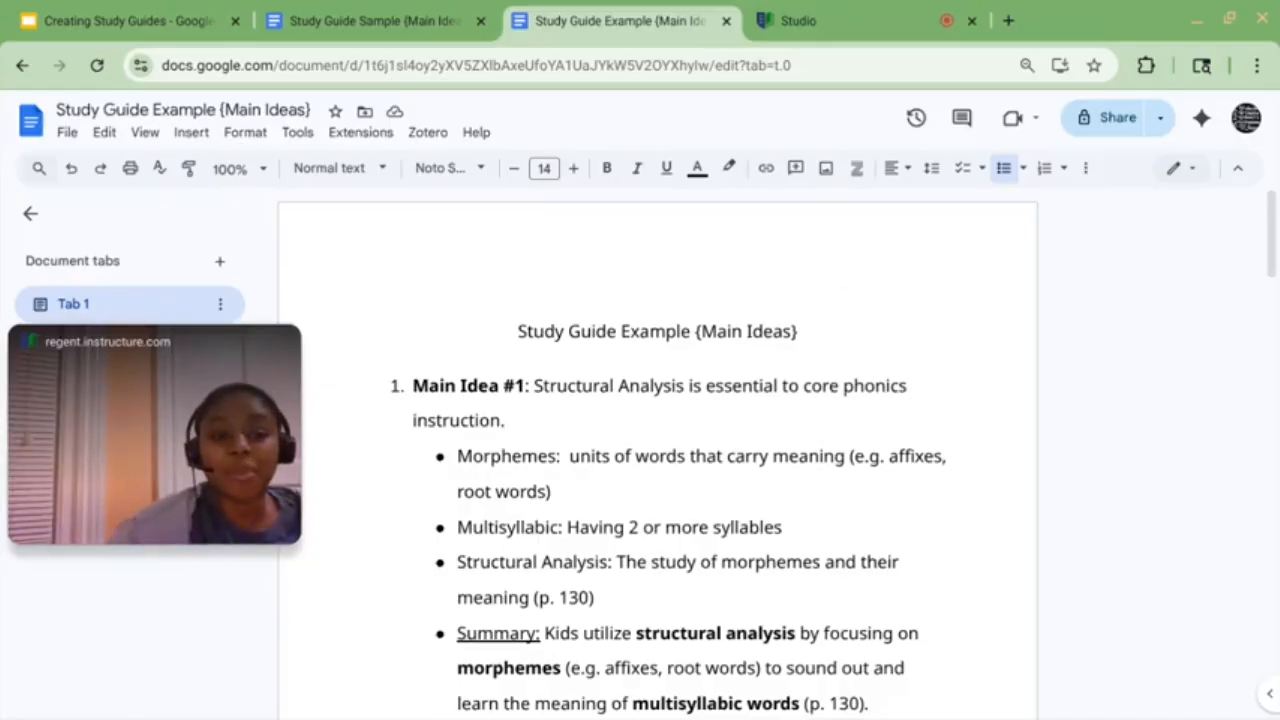
scroll(891, 277, "down", 1)
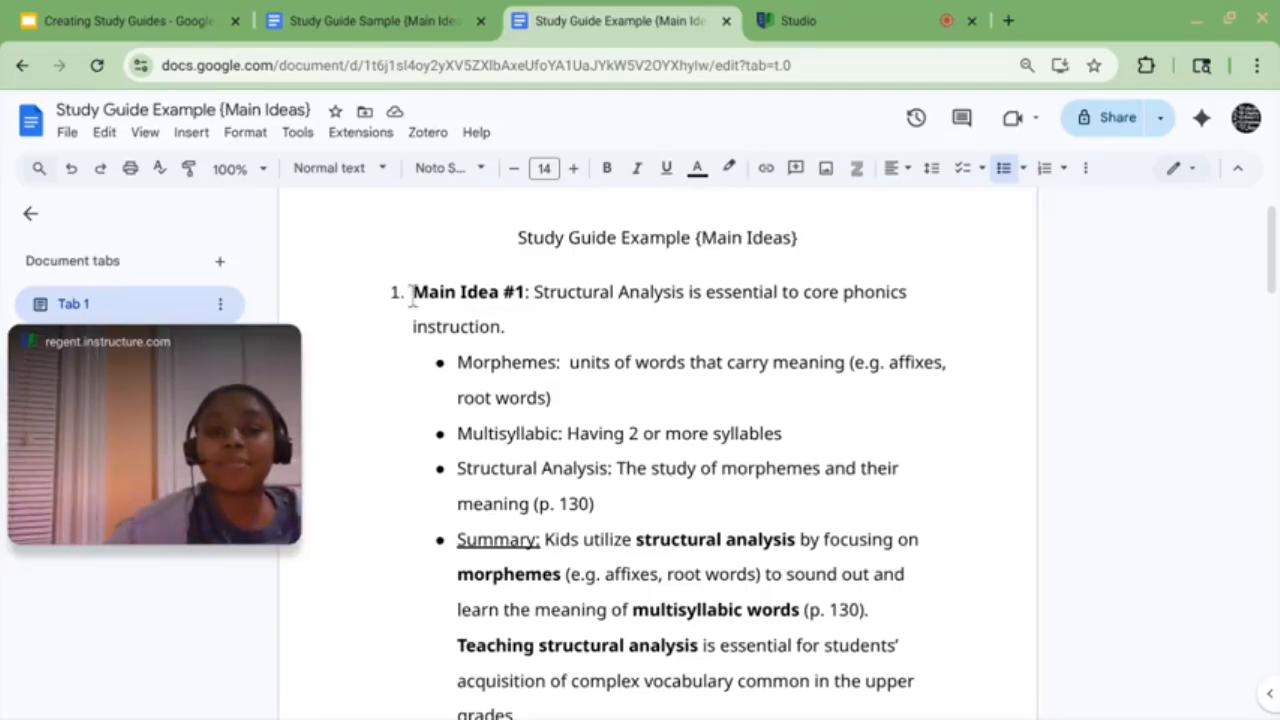
left_click_drag(409, 291, 567, 334)
left_click(533, 291)
left_click(567, 334)
scroll(624, 332, "down", 1)
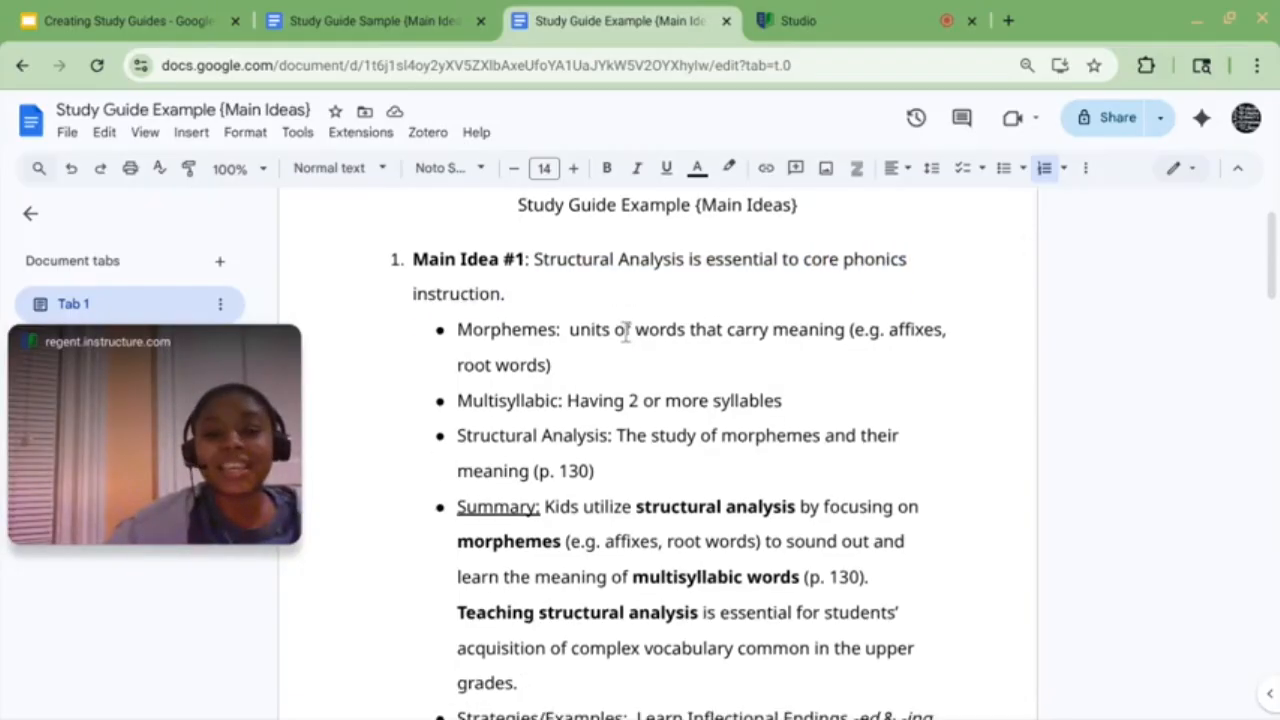
left_click_drag(460, 325, 617, 460)
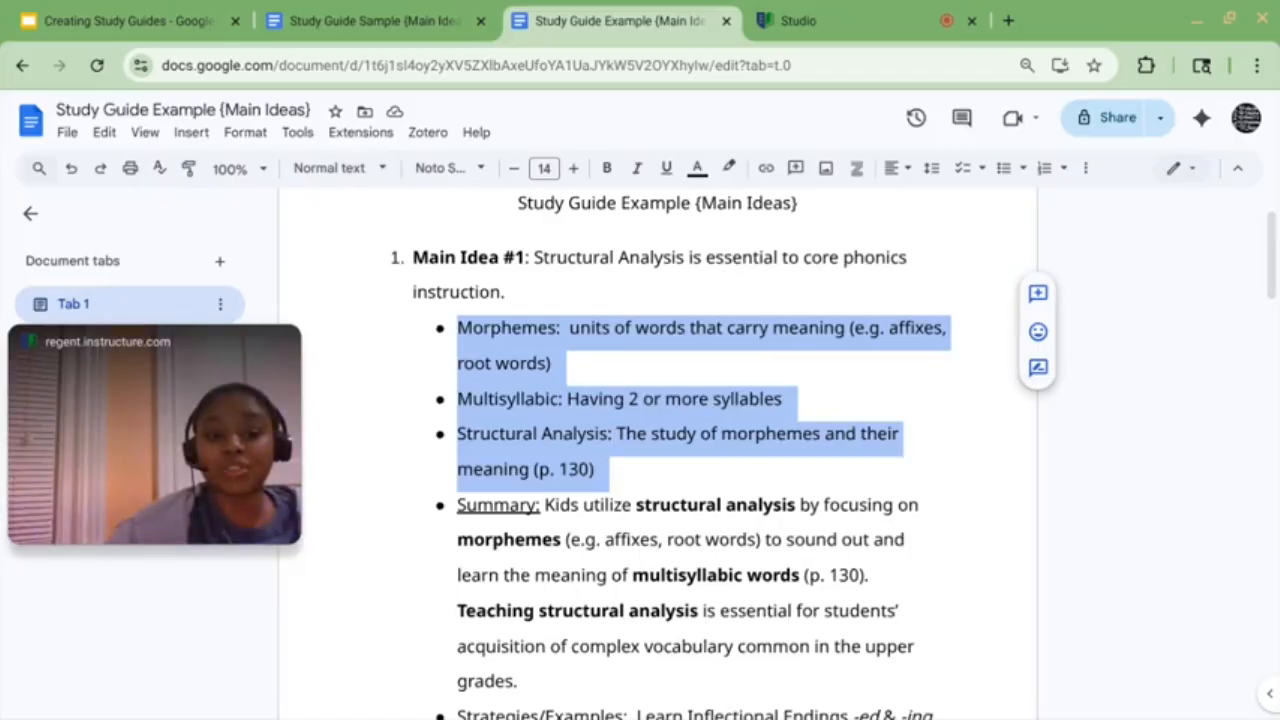
Step: Switch to the Creating Study Guides presentation and show slide 8 with the Week 5 course objectives
left_click(180, 20)
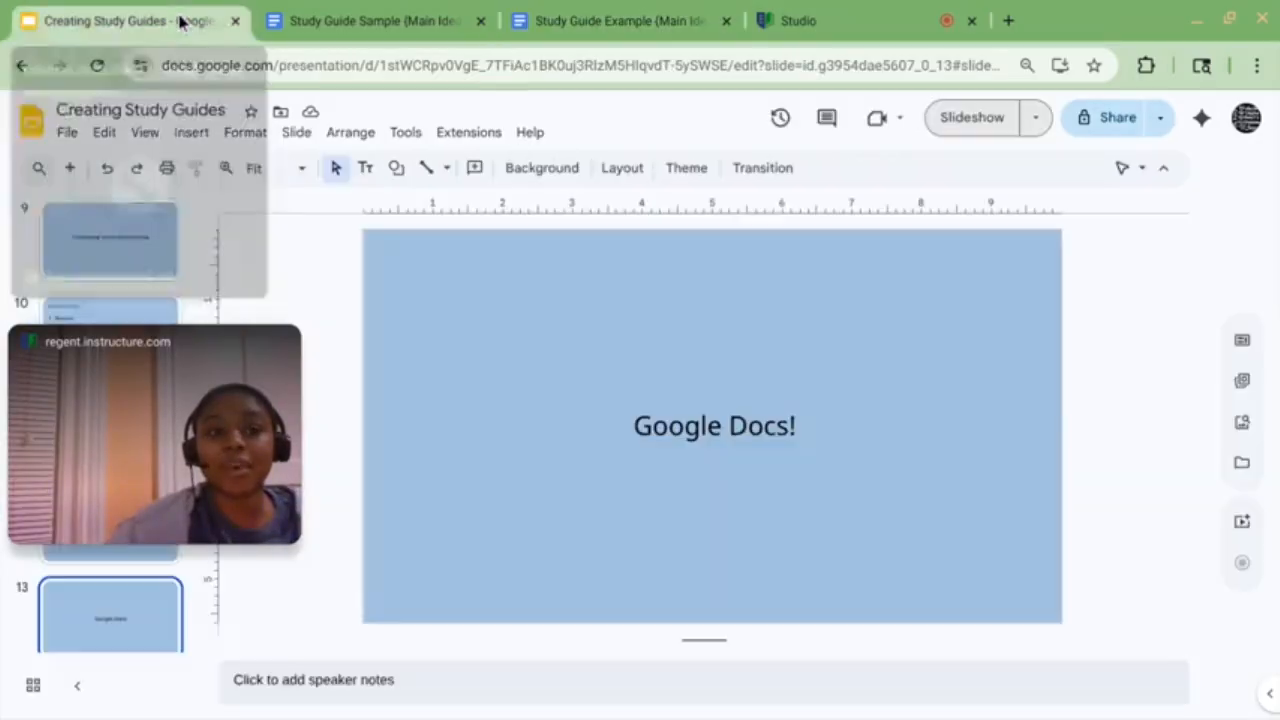
scroll(122, 248, "up", 2)
left_click(122, 248)
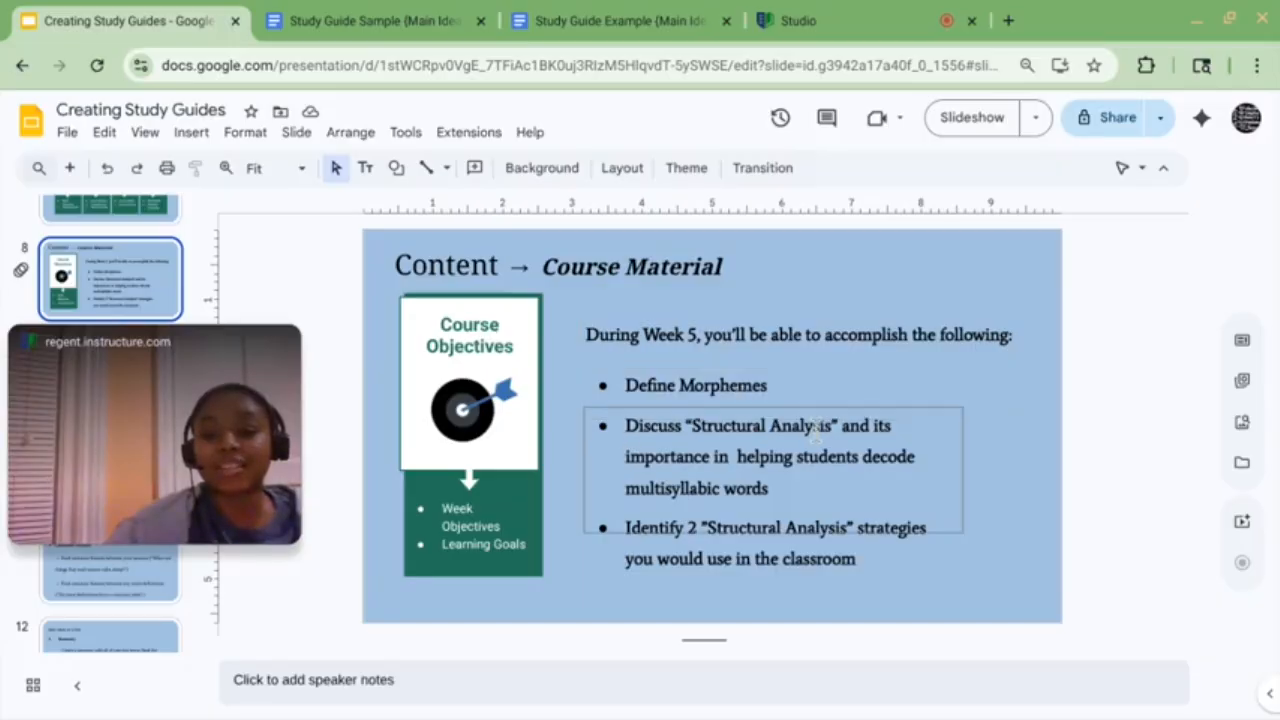
Step: Return to the Study Guide Example document and highlight the Morphemes, Multisyllabic and Structural Analysis definitions
left_click(614, 18)
left_click(589, 372)
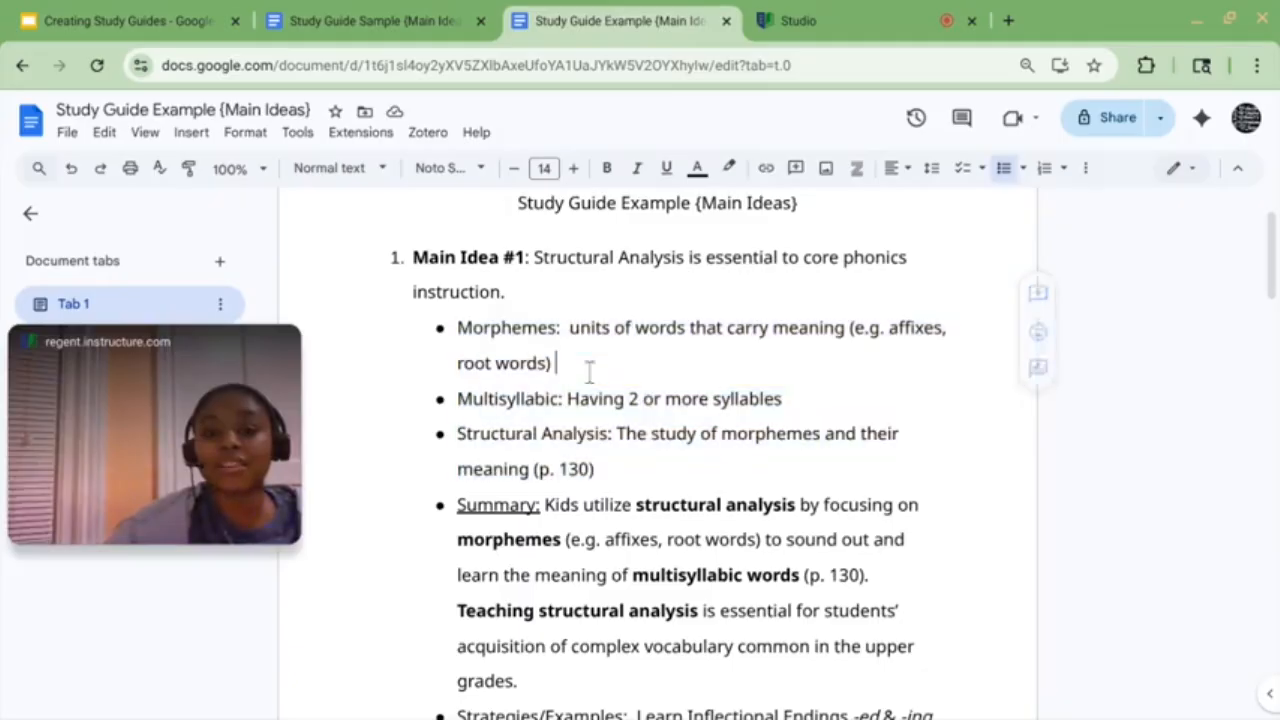
left_click_drag(457, 328, 598, 468)
left_click(600, 466)
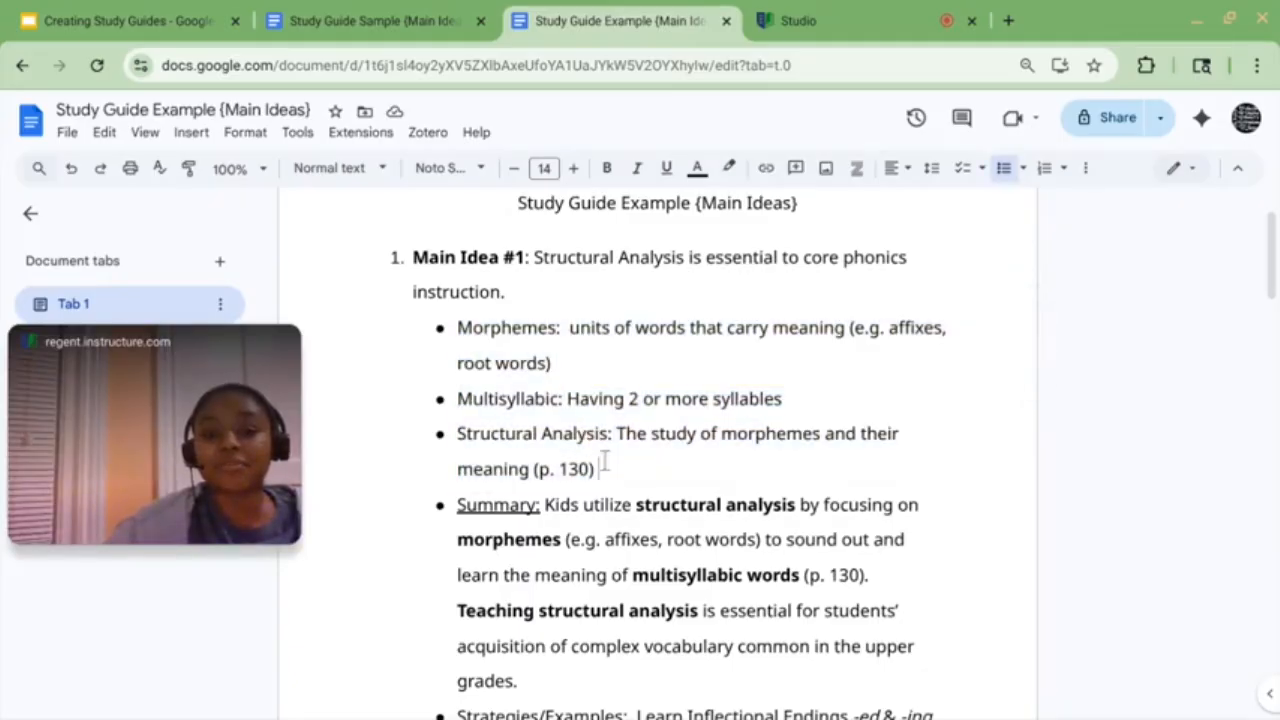
Step: Highlight the summary text under Main Idea #1, followed by the Main Idea #1 statement itself
scroll(734, 380, "down", 2)
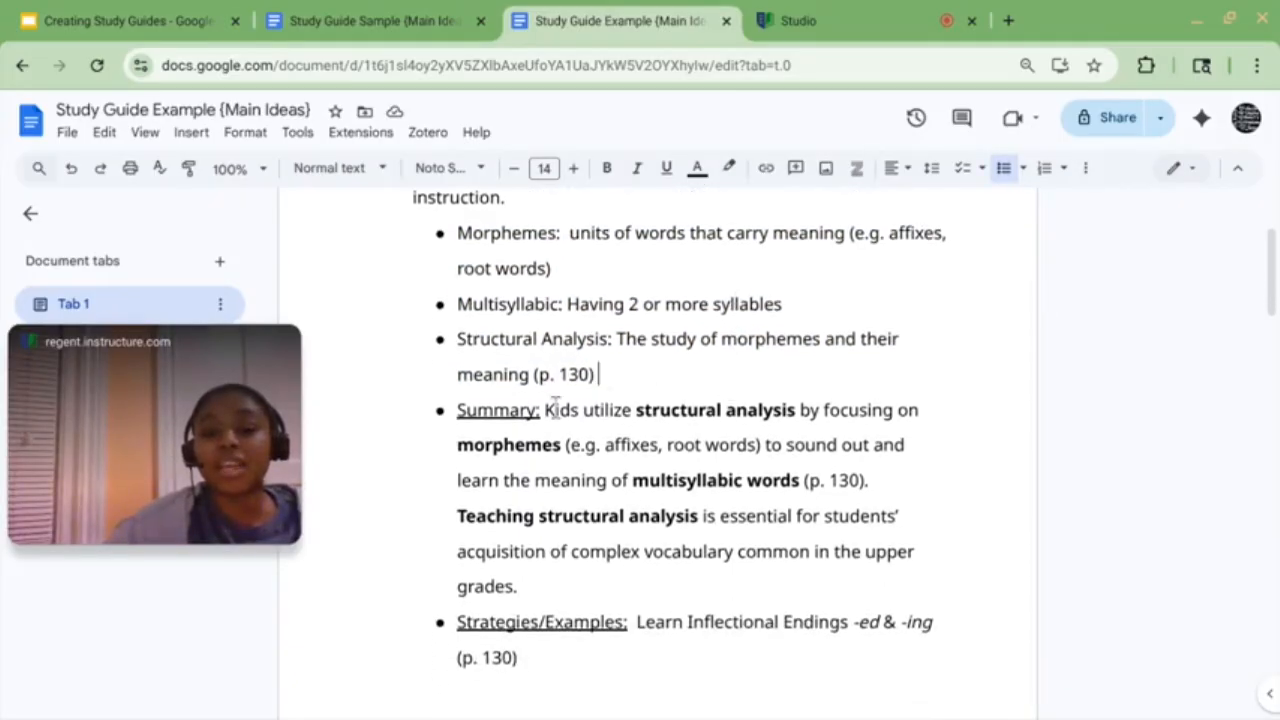
left_click_drag(545, 410, 598, 592)
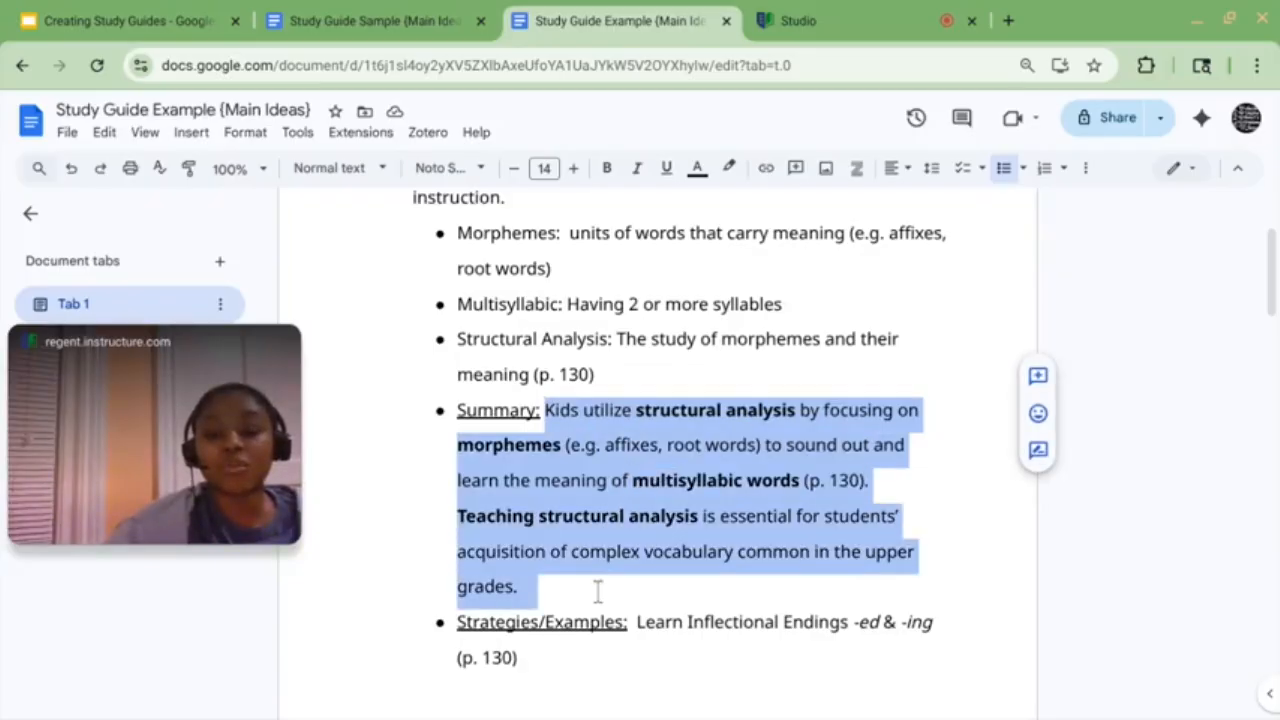
scroll(554, 429, "up", 3)
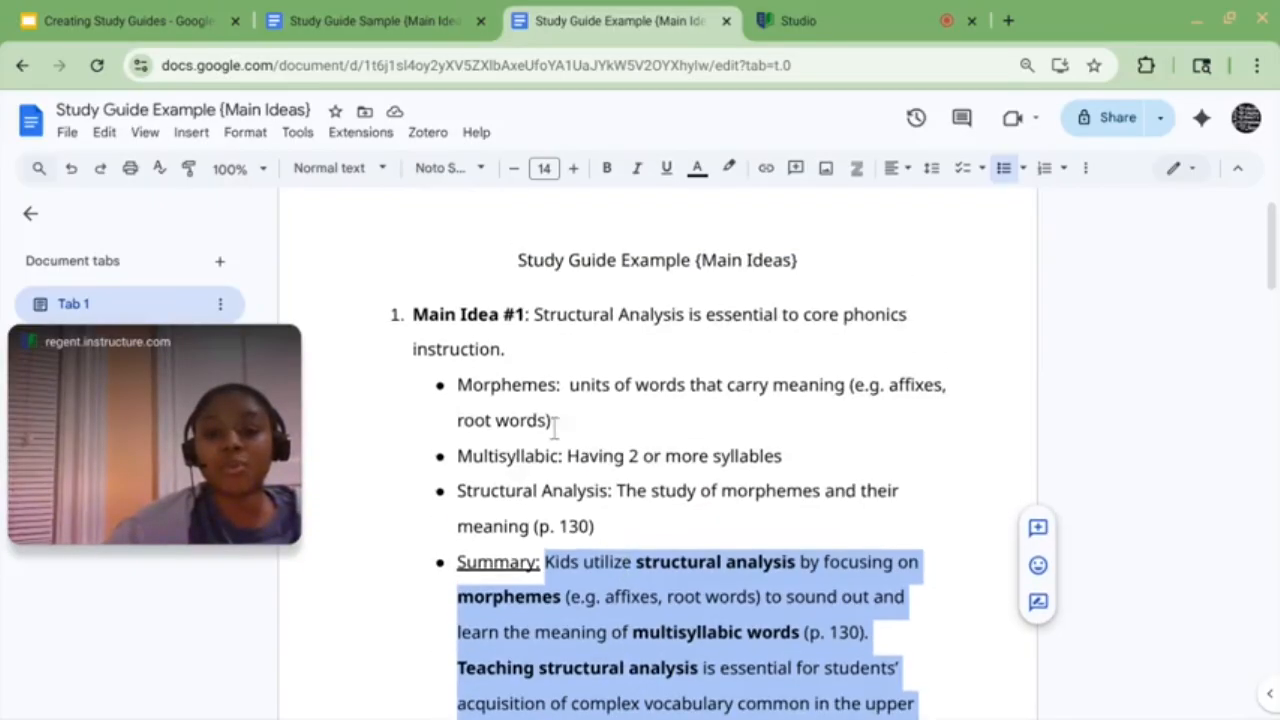
left_click(512, 345)
left_click_drag(510, 340, 423, 294)
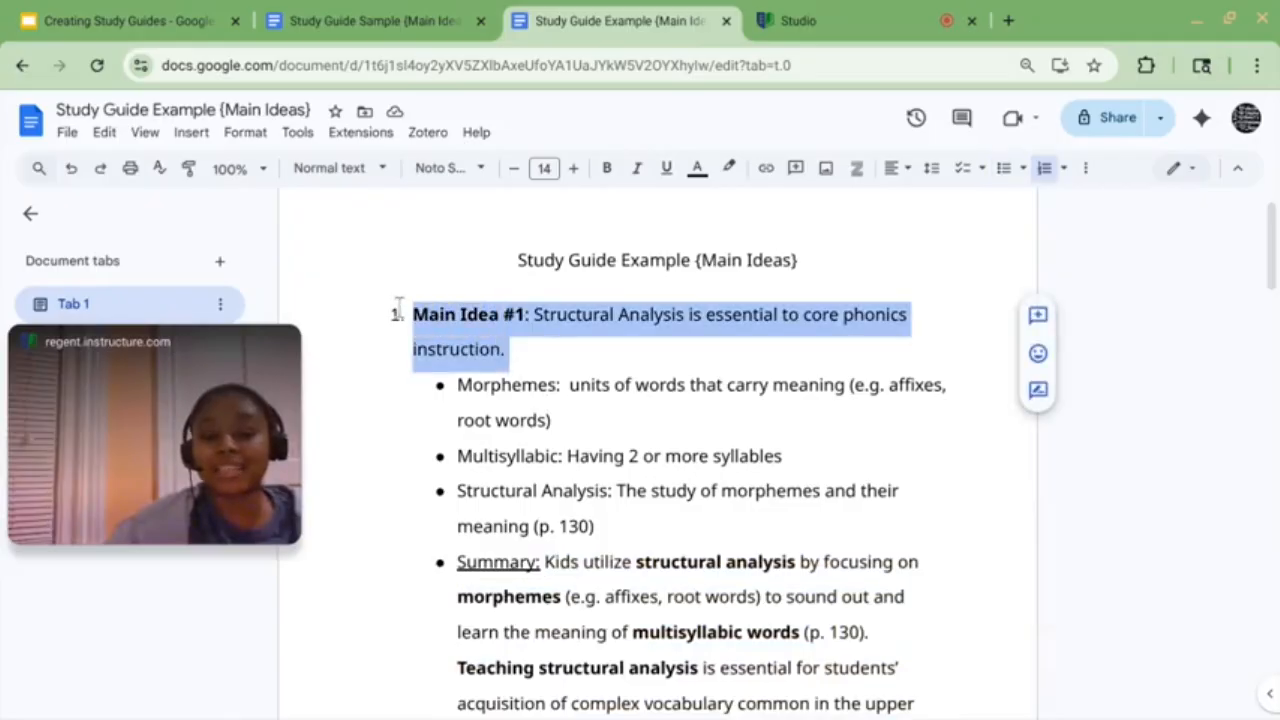
Step: Highlight the bold phrase "Teaching structural analysis" in the Main Idea #1 summary, followed by the whole summary text
left_click(560, 349)
scroll(663, 351, "down", 3)
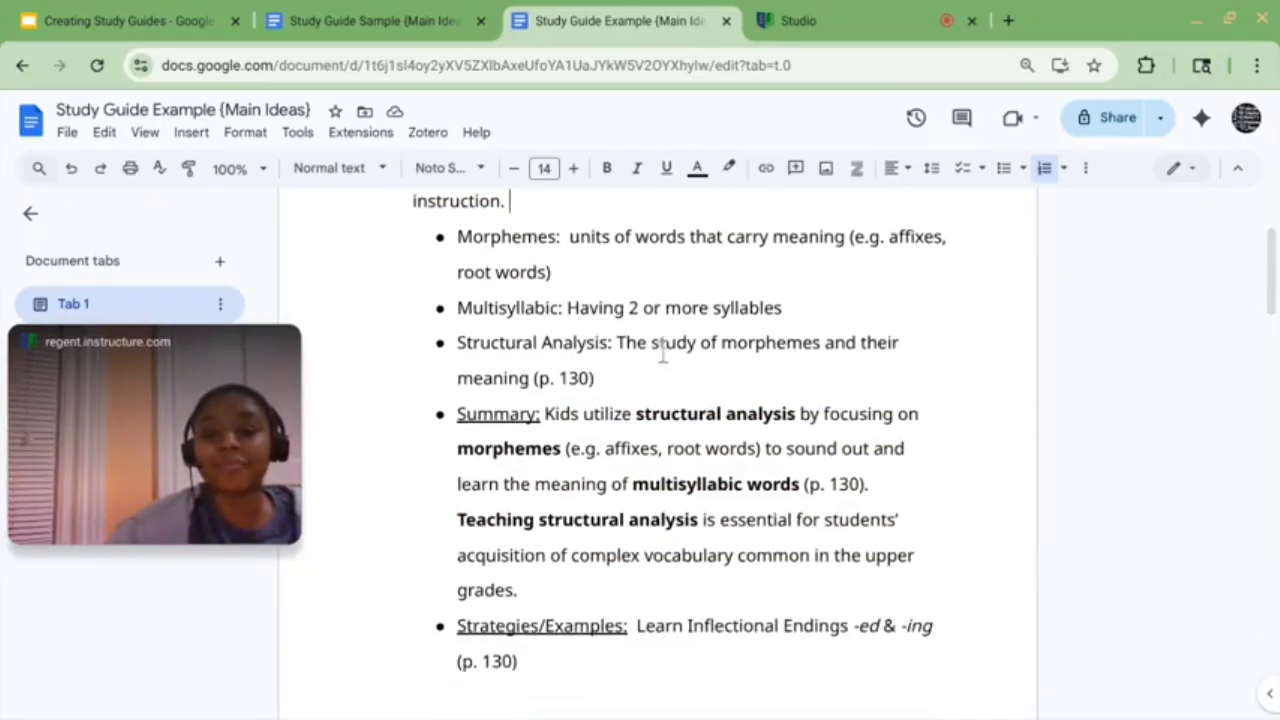
scroll(663, 351, "up", 1)
scroll(663, 351, "up", 1)
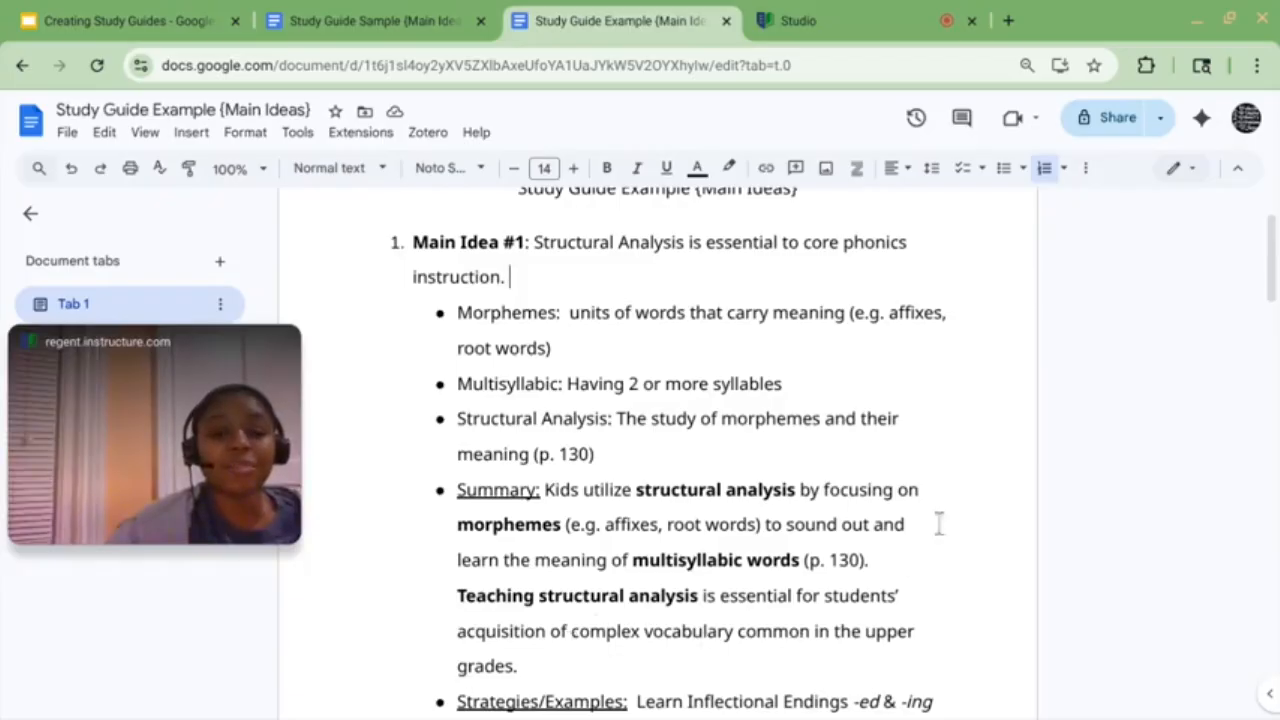
scroll(900, 466, "down", 1)
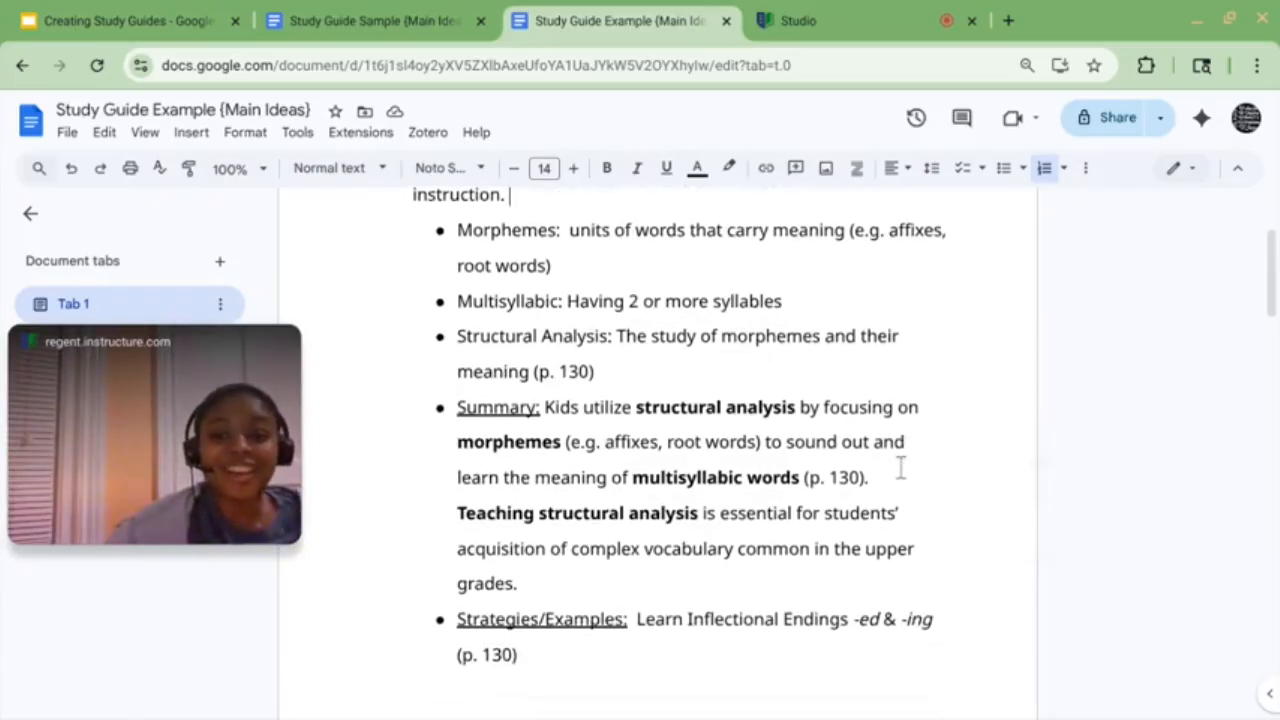
left_click_drag(700, 512, 460, 516)
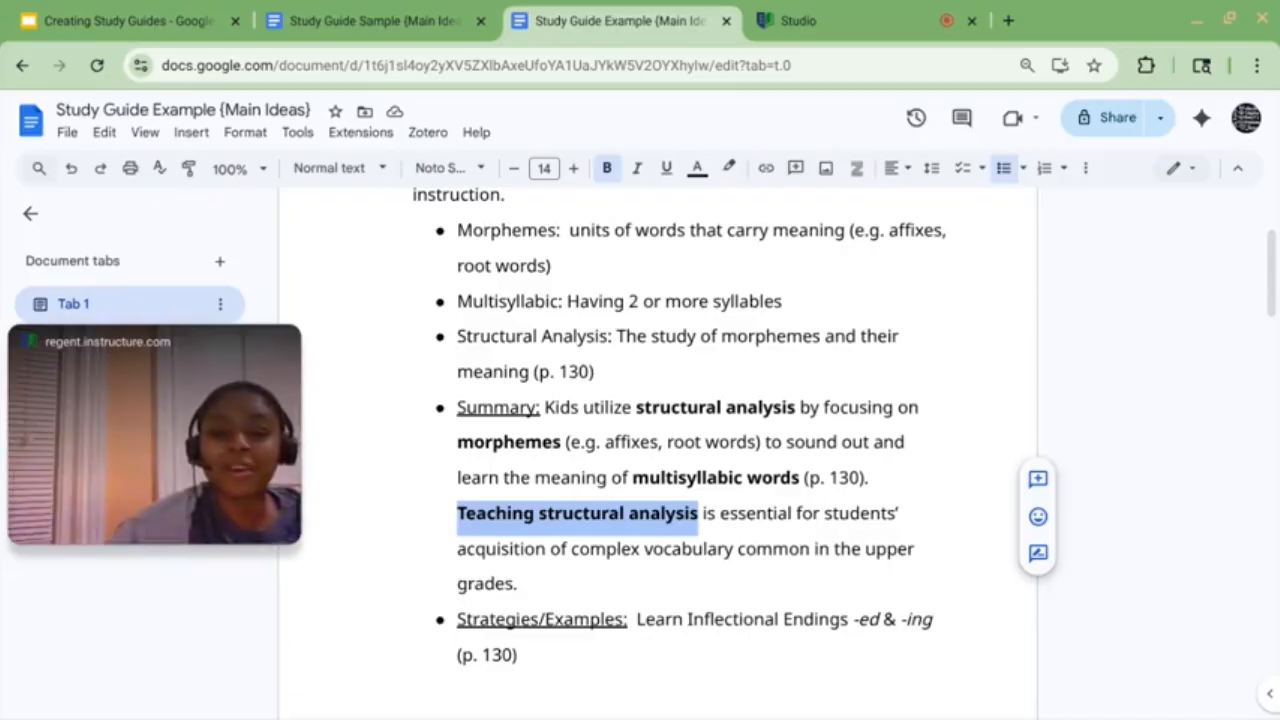
left_click(551, 571)
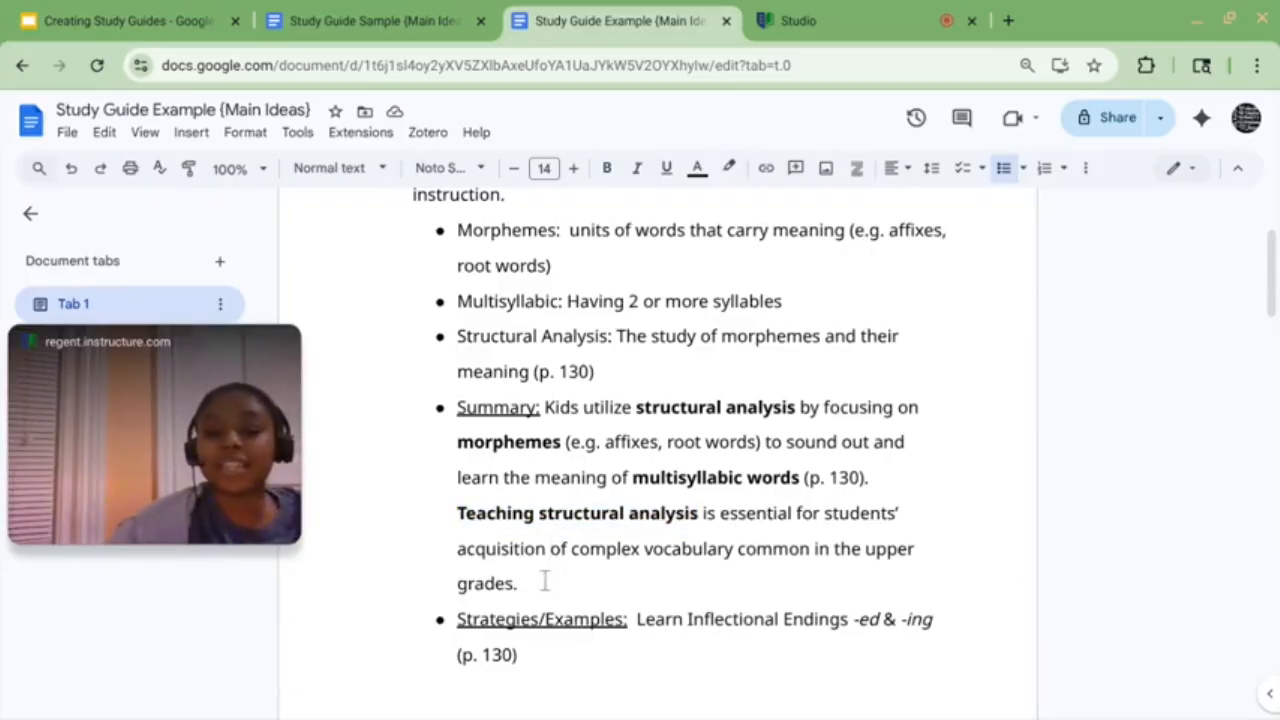
left_click_drag(527, 583, 545, 407)
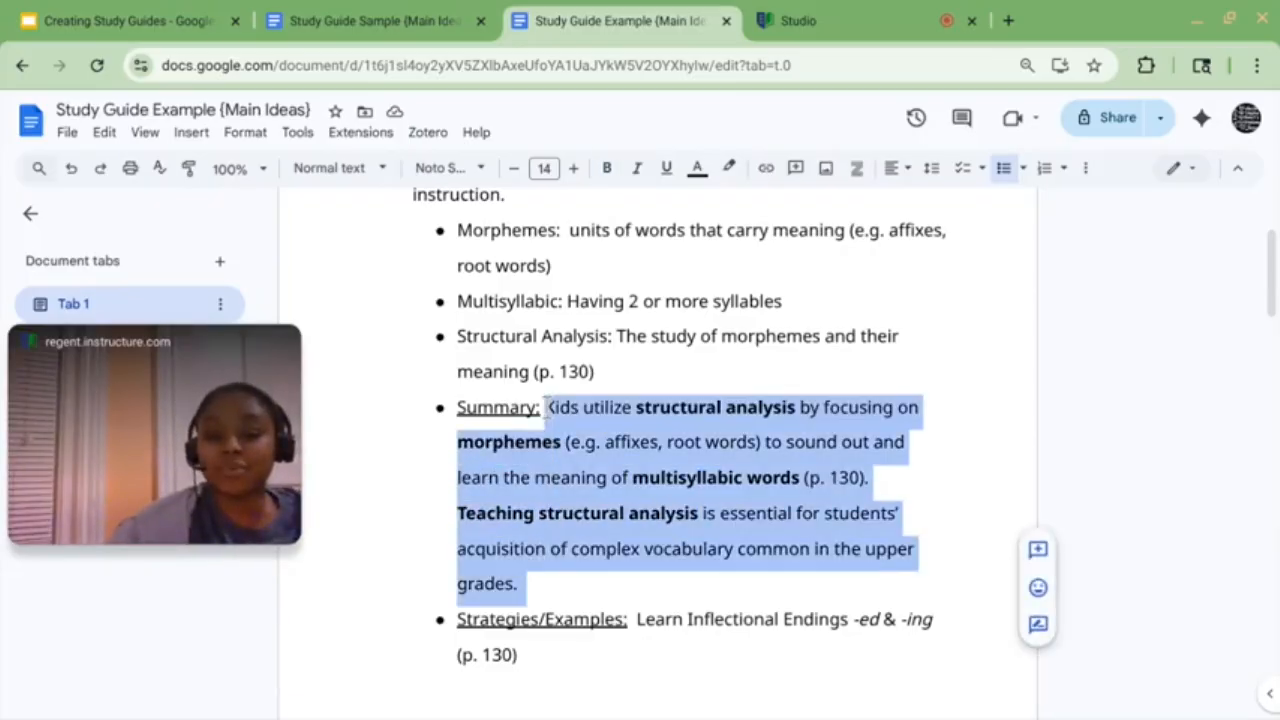
scroll(604, 381, "up", 2)
left_click(613, 389)
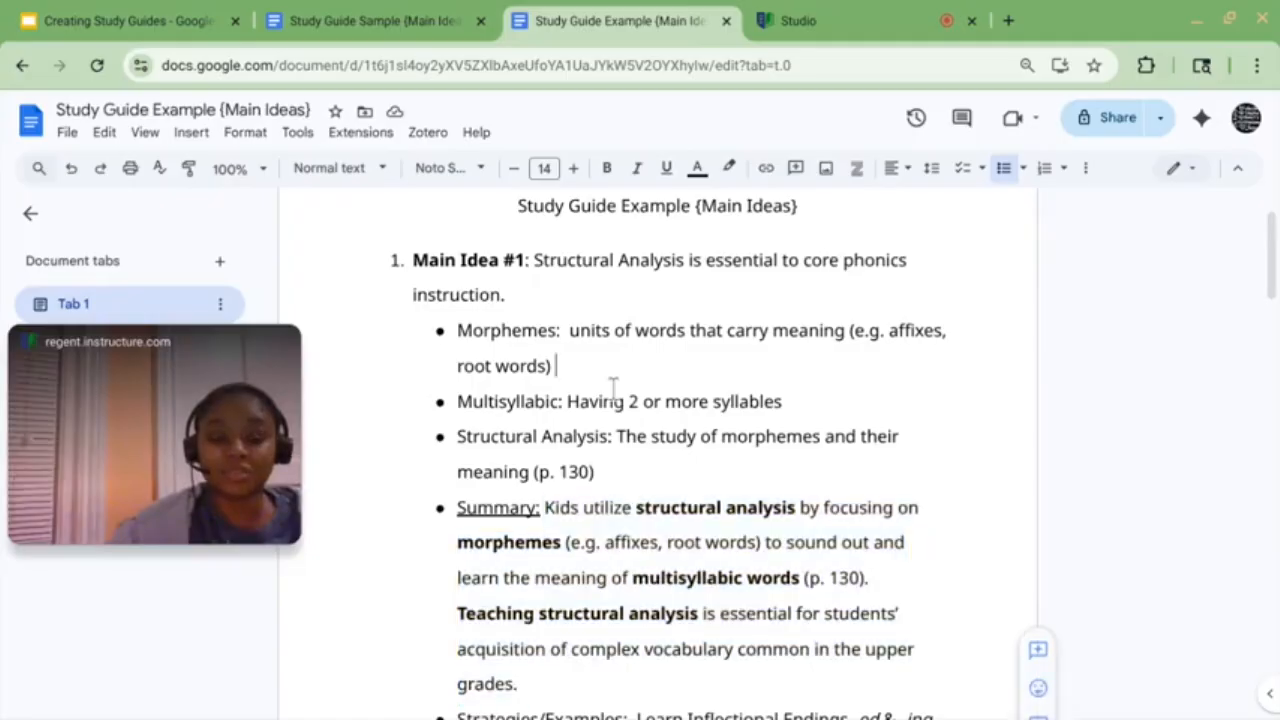
Step: Highlight the Strategies/Examples label under Main Idea #1 and show the Week 5 course objectives in the Creating Study Guides presentation
scroll(613, 390, "down", 4)
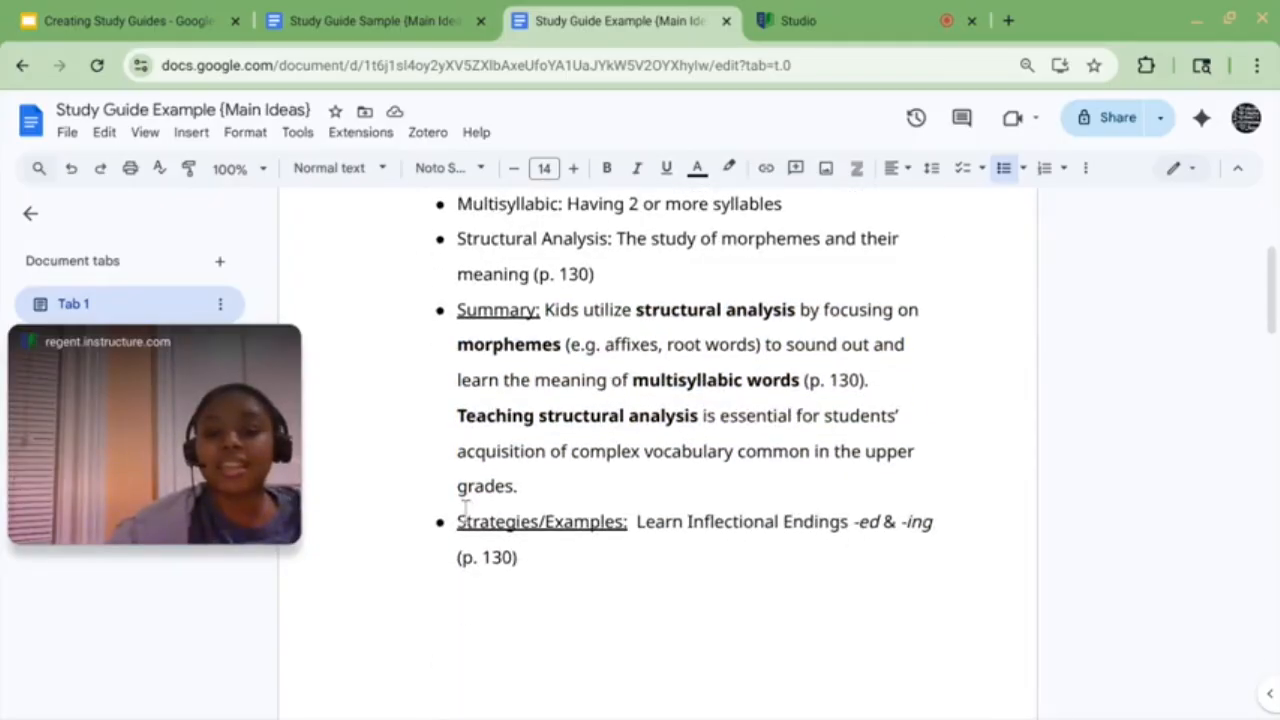
left_click_drag(458, 521, 629, 531)
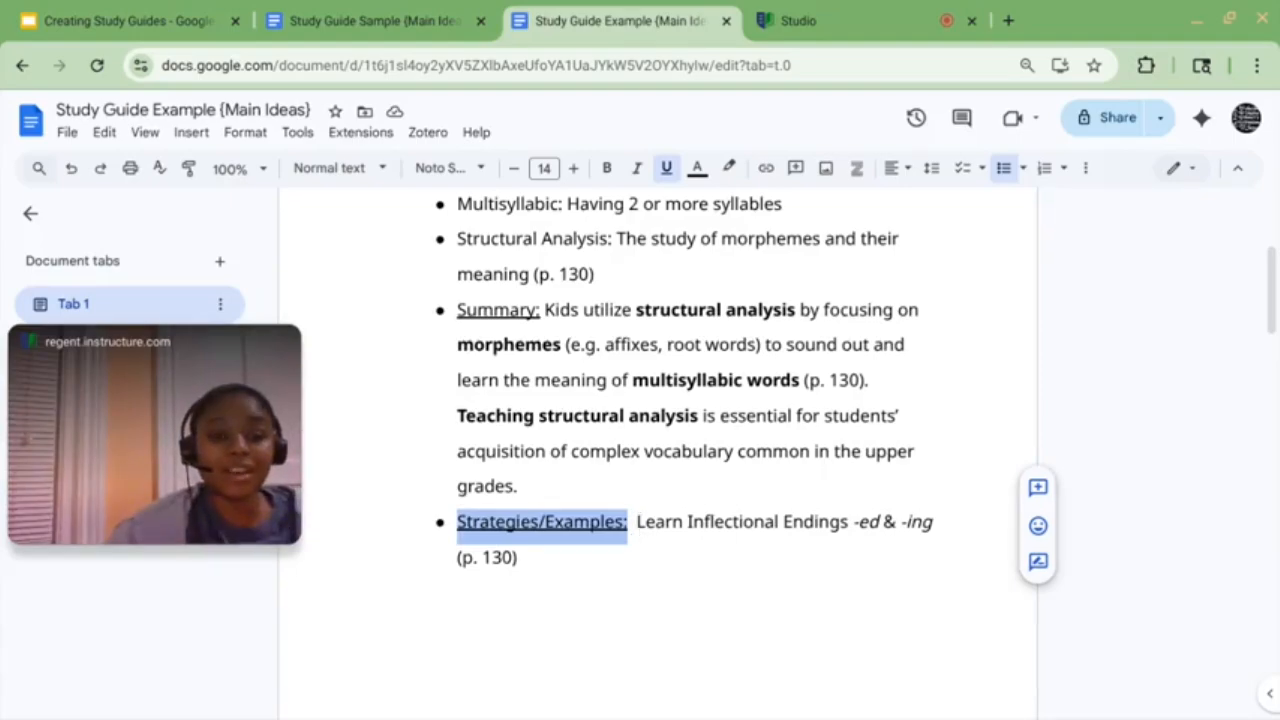
left_click(635, 522)
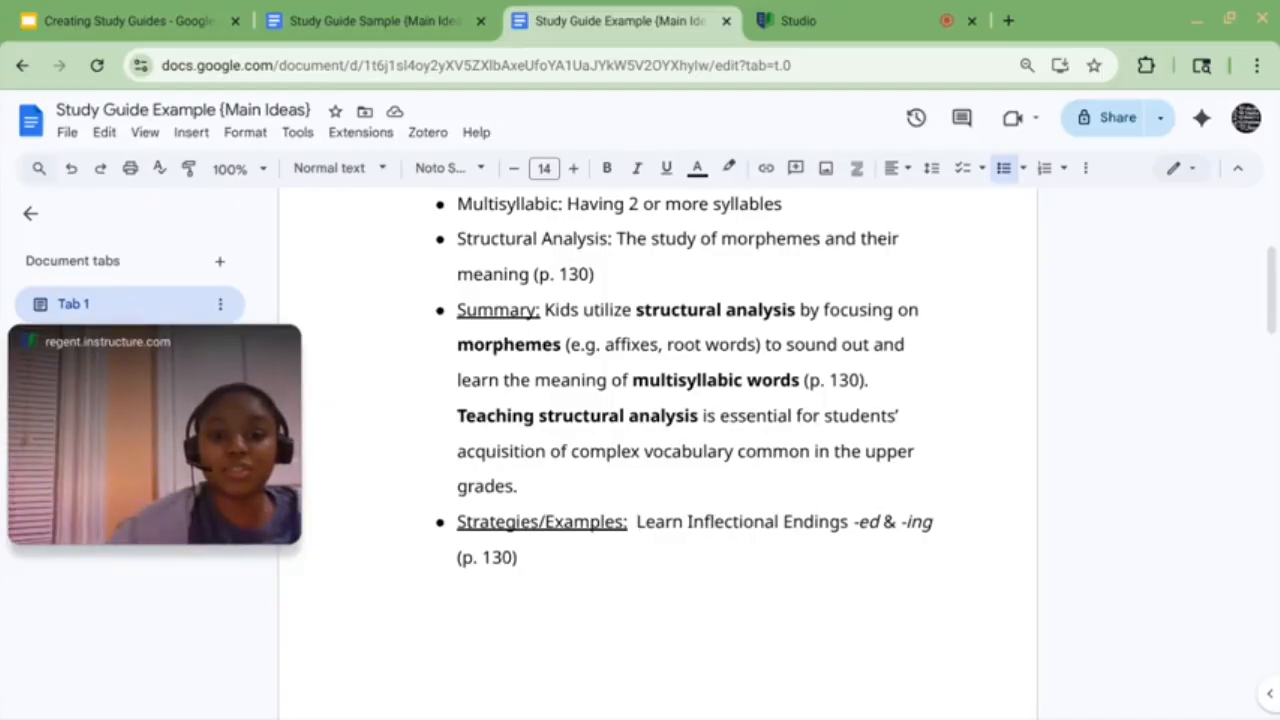
left_click(135, 14)
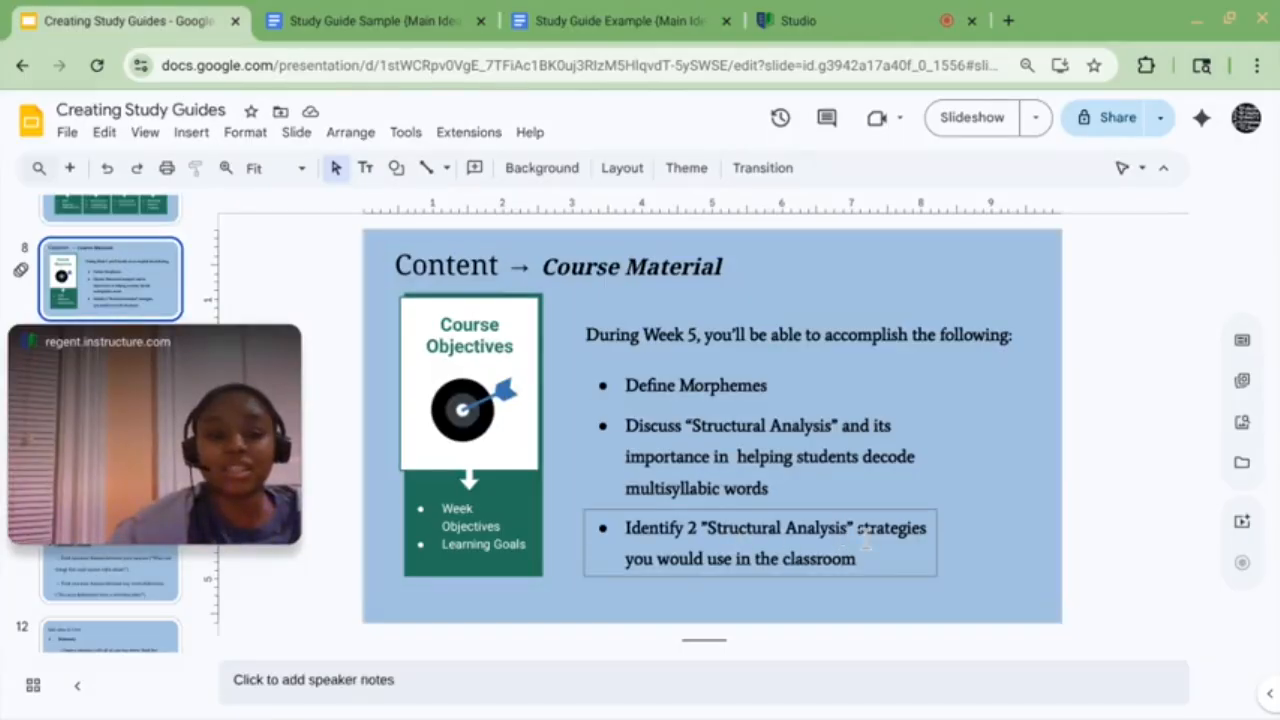
Step: Return to the Study Guide Example document and highlight the Main Idea #2 statement and its key term definitions
left_click(655, 14)
scroll(657, 309, "down", 5)
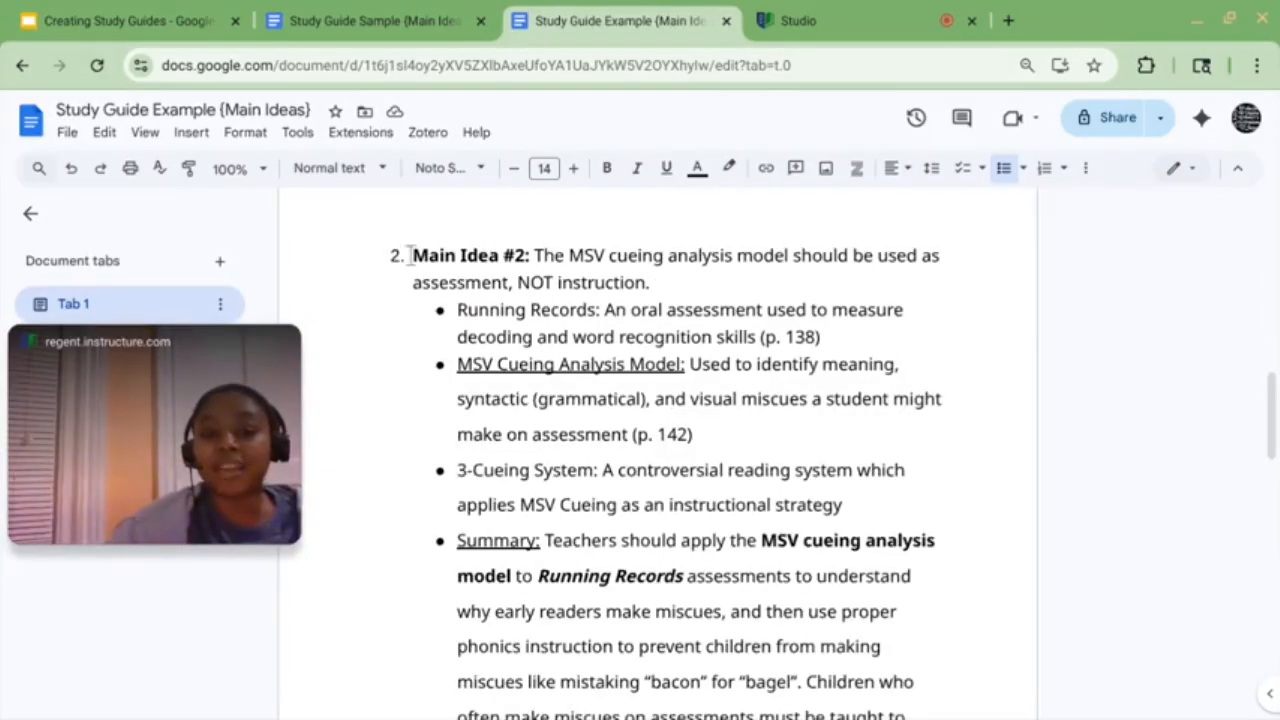
left_click_drag(412, 256, 683, 283)
left_click(654, 283)
left_click(465, 310)
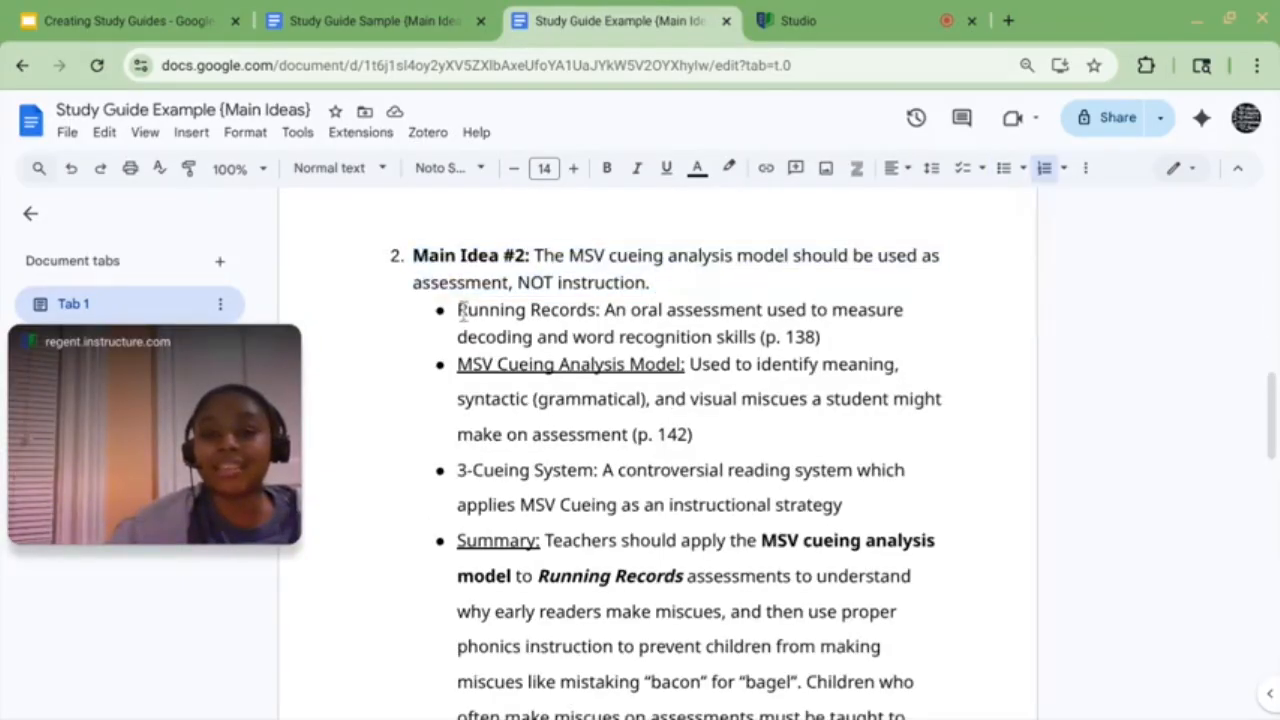
left_click_drag(583, 341, 851, 520)
left_click(851, 519)
scroll(703, 513, "down", 3)
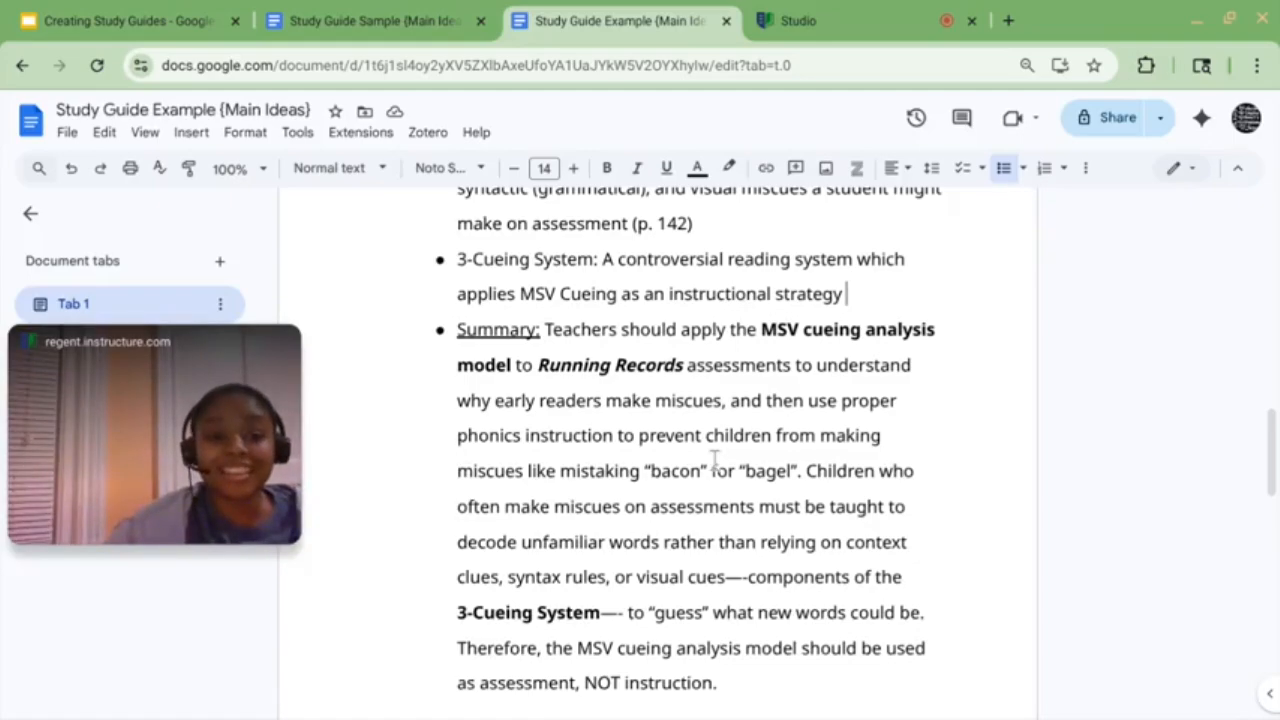
scroll(660, 450, "up", 2)
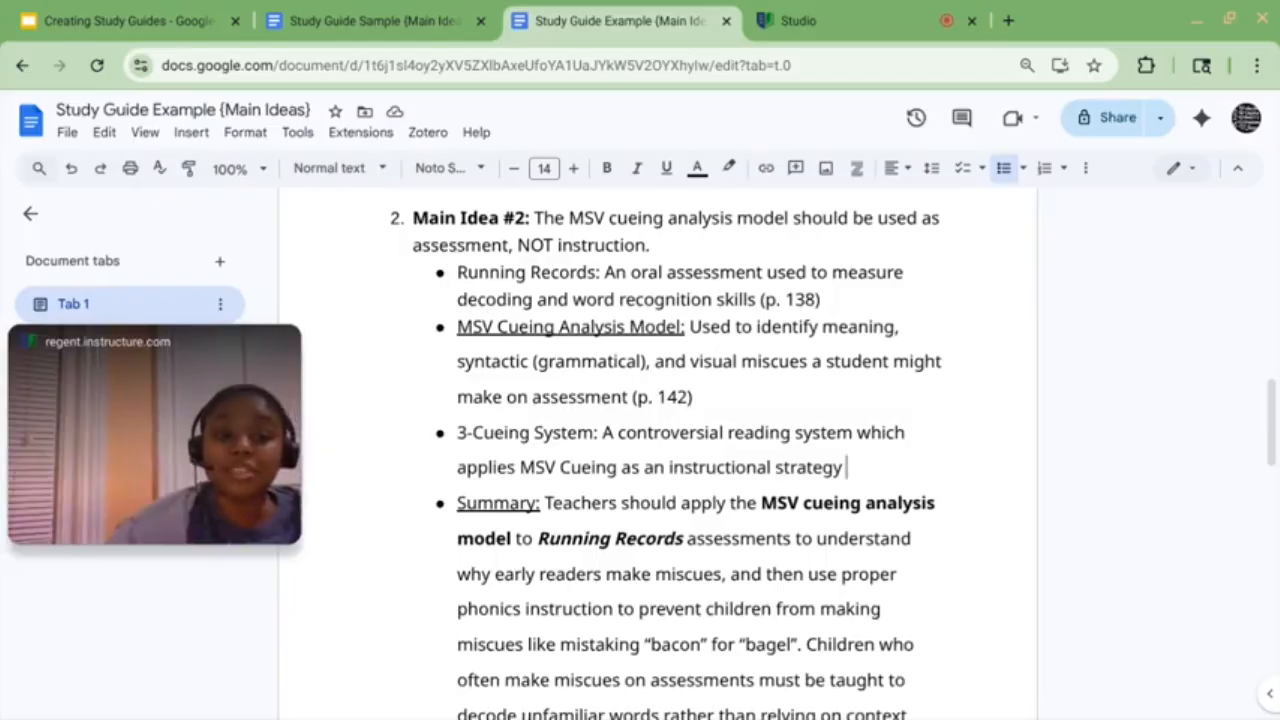
Step: Apply the Heading 1 style to the Main Idea #1 statement at the start of the document
scroll(658, 450, "up", 3)
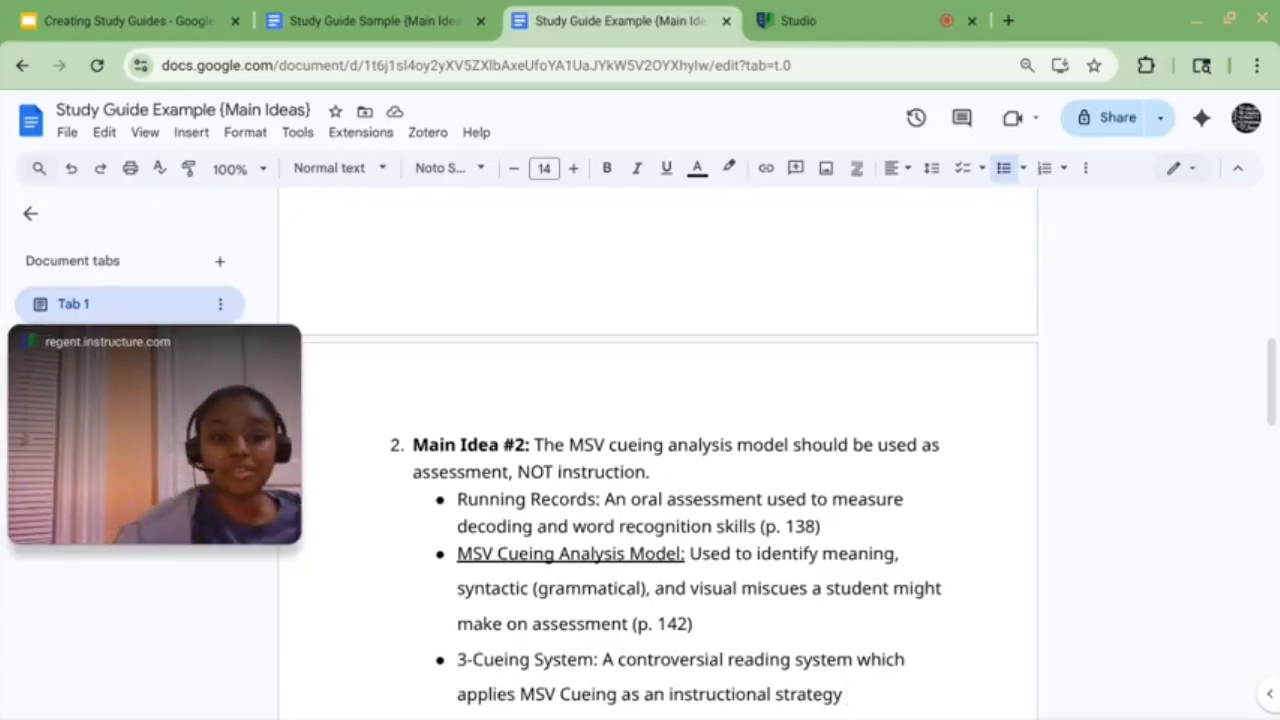
scroll(669, 349, "up", 10)
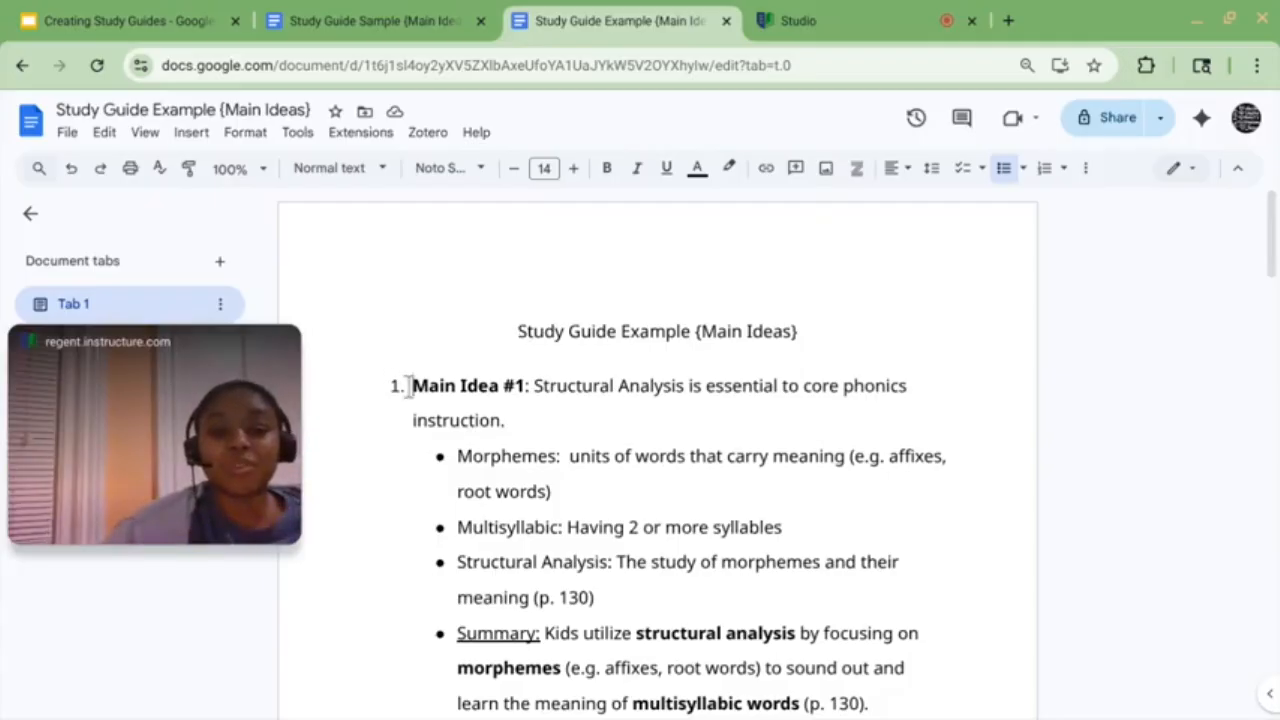
left_click_drag(409, 386, 528, 386)
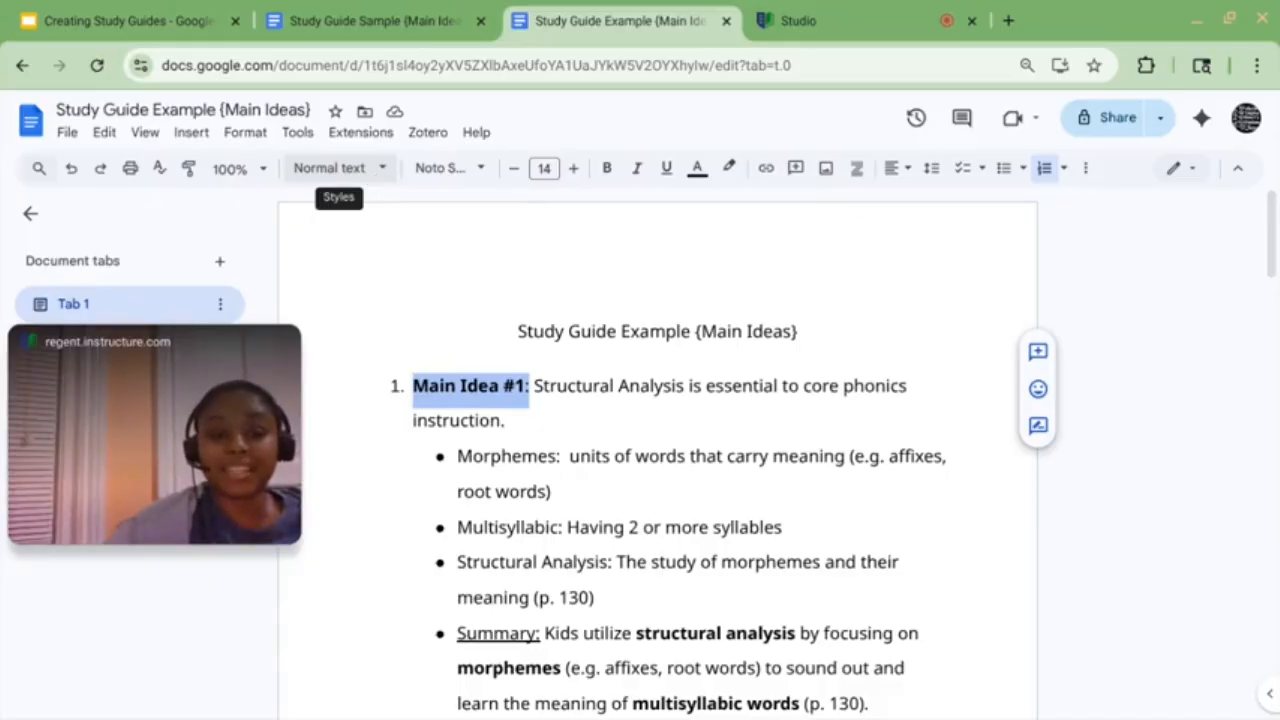
left_click(372, 170)
mouse_move(397, 428)
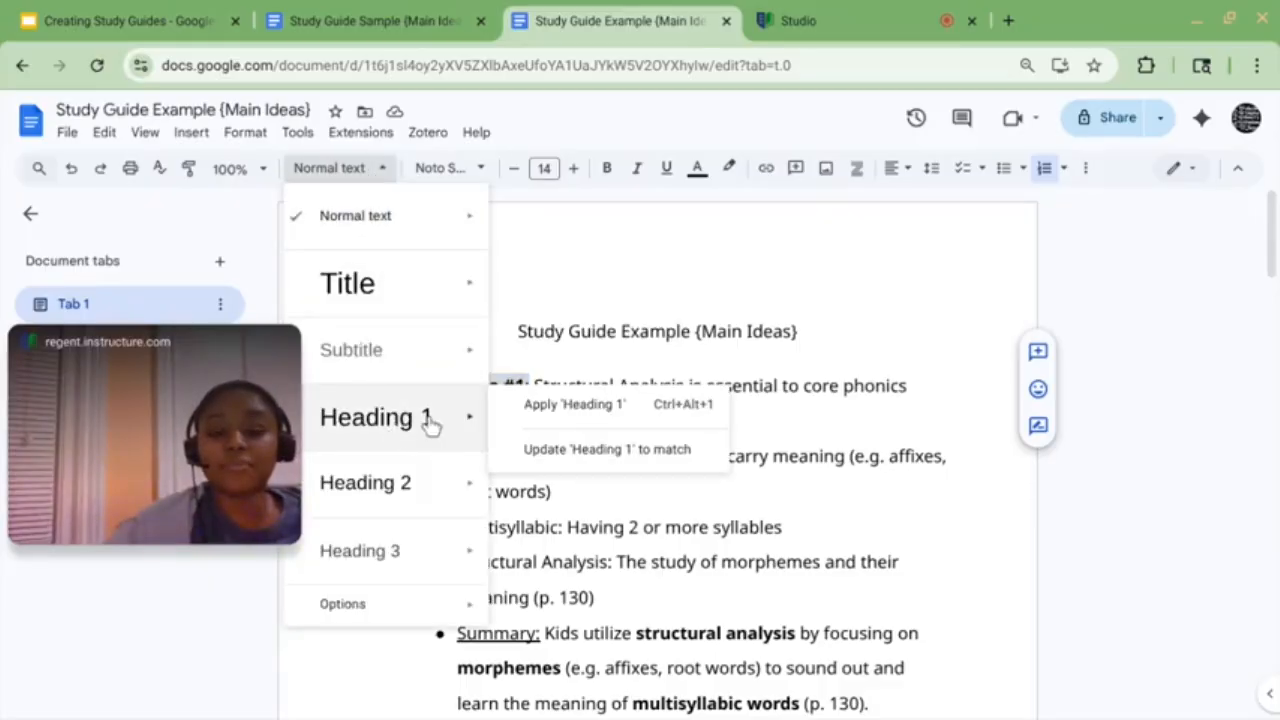
left_click(543, 405)
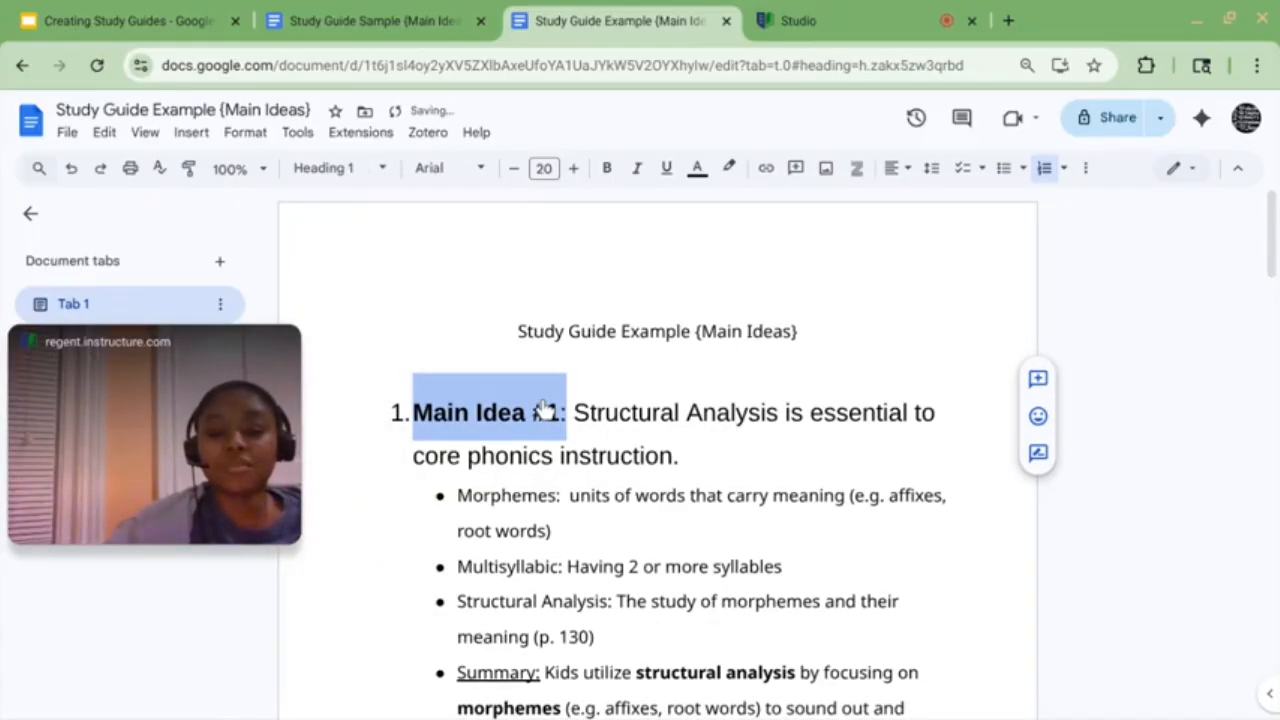
left_click(643, 386)
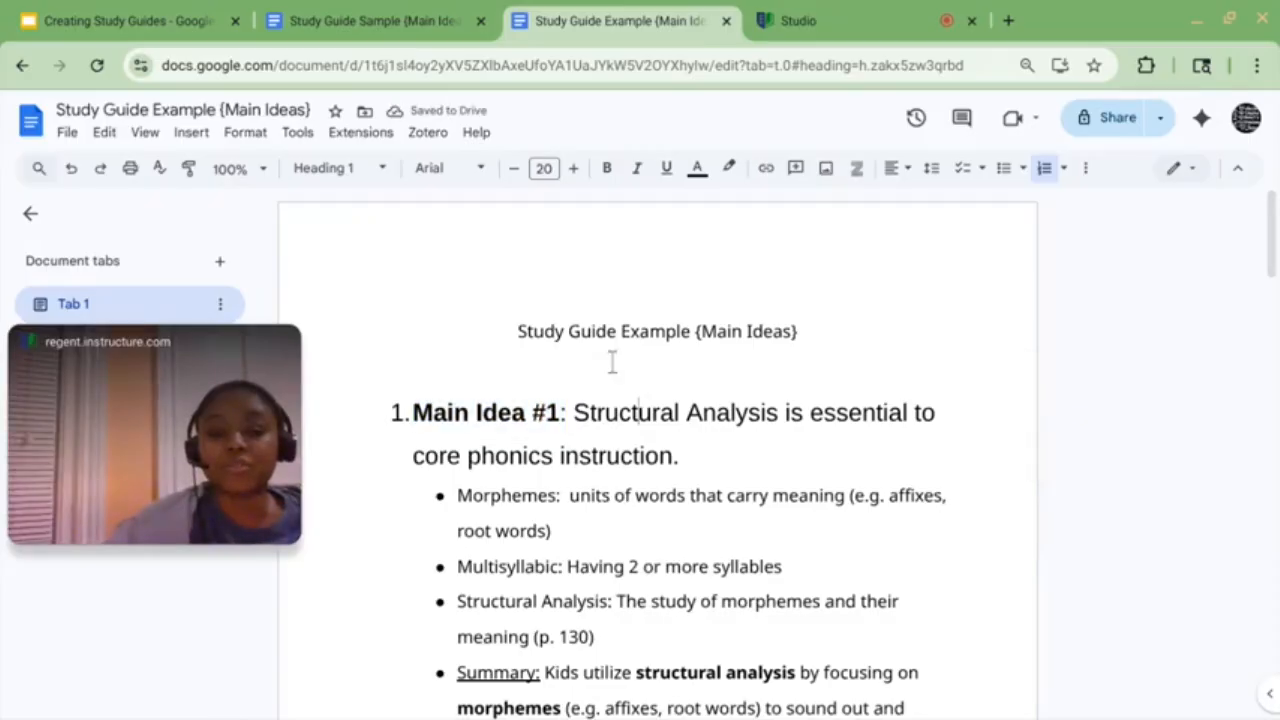
scroll(611, 363, "down", 1)
left_click(568, 295)
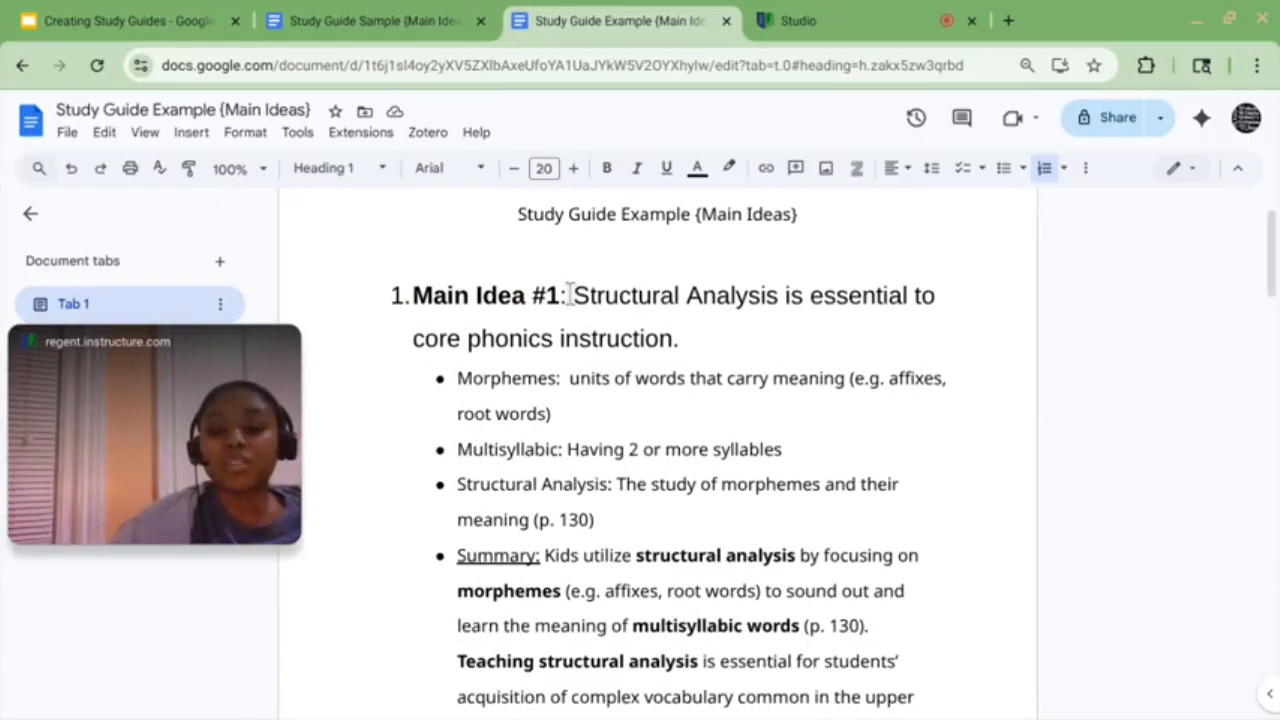
Step: Apply the Heading 2 style to the Morphemes bullet together with its definition
left_click(565, 378)
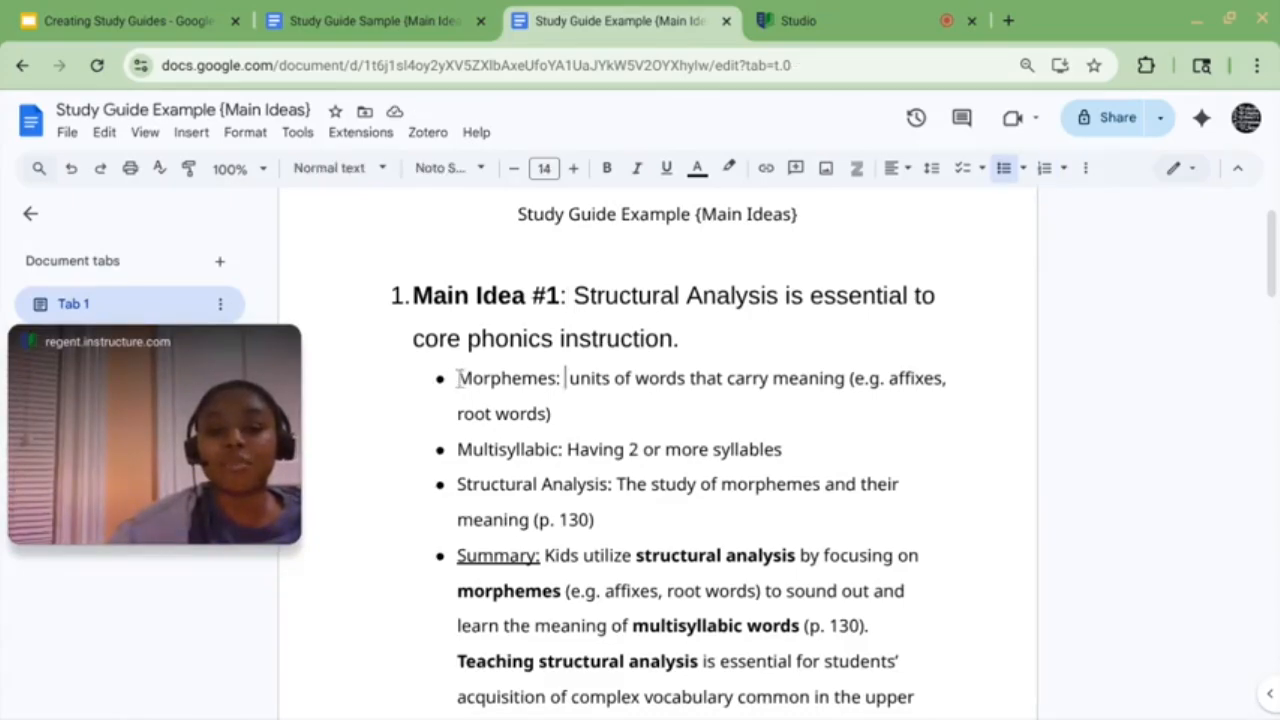
left_click_drag(458, 378, 566, 380)
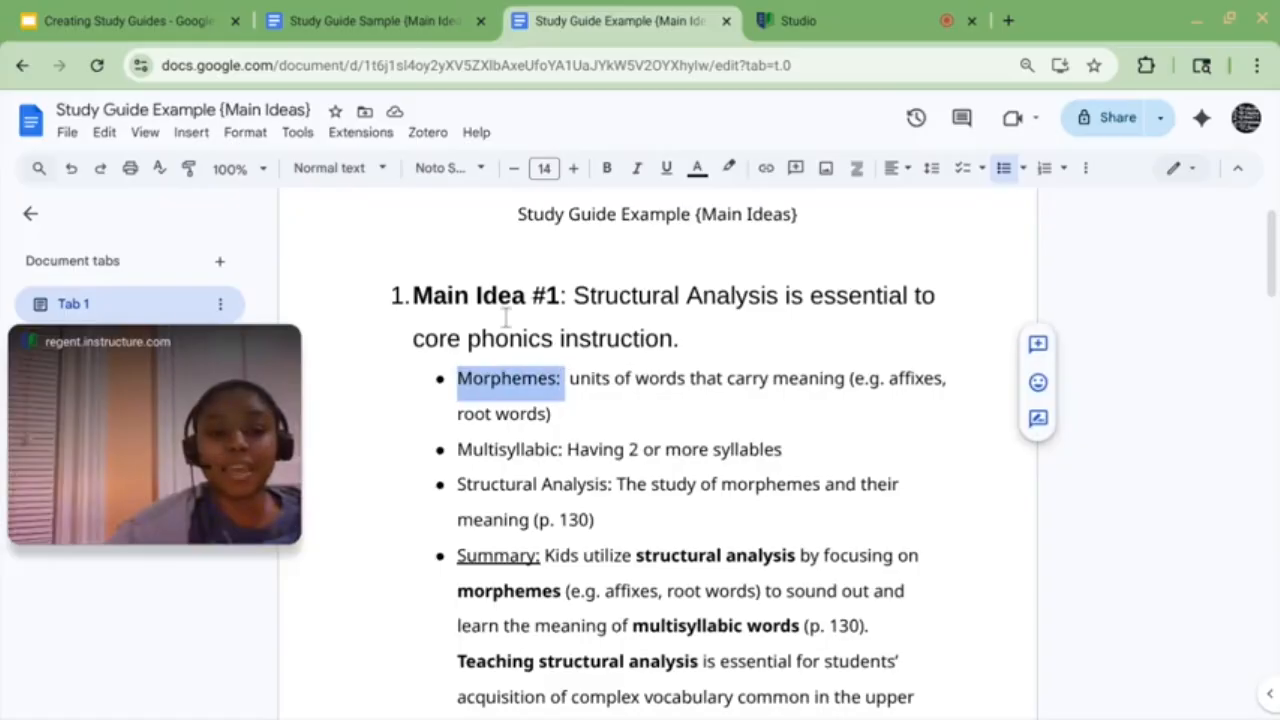
left_click(334, 169)
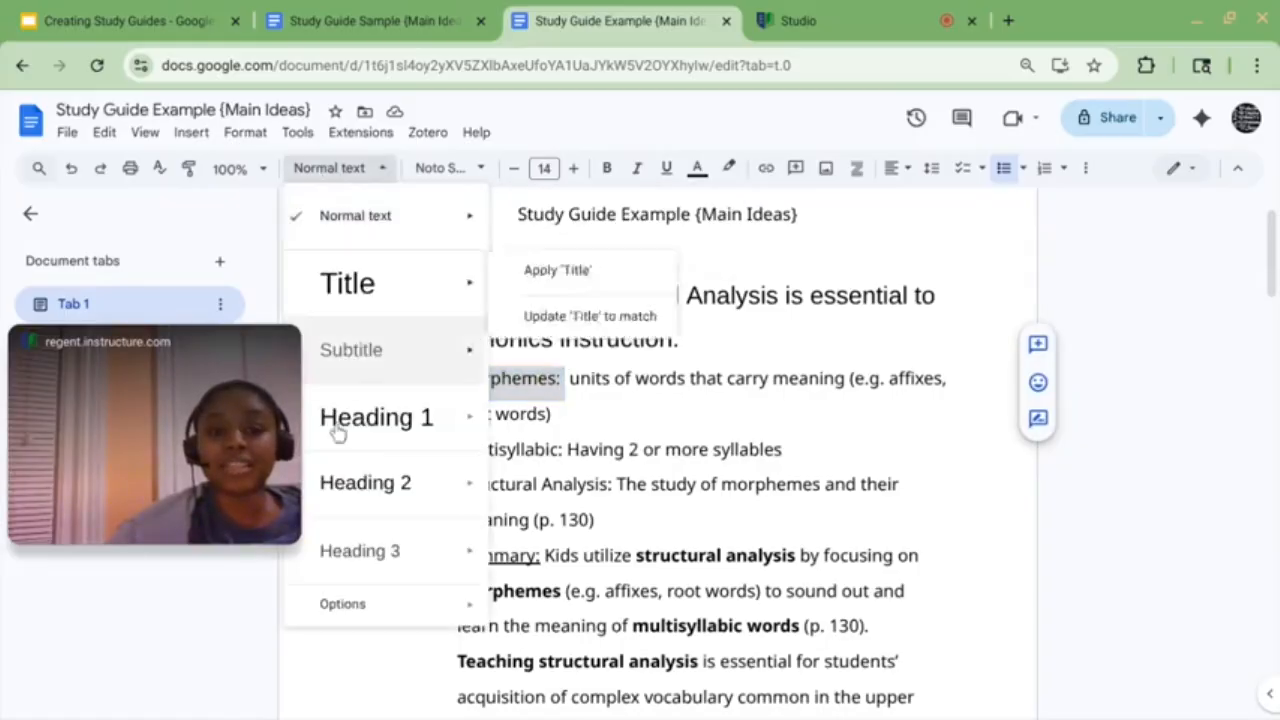
left_click(362, 482)
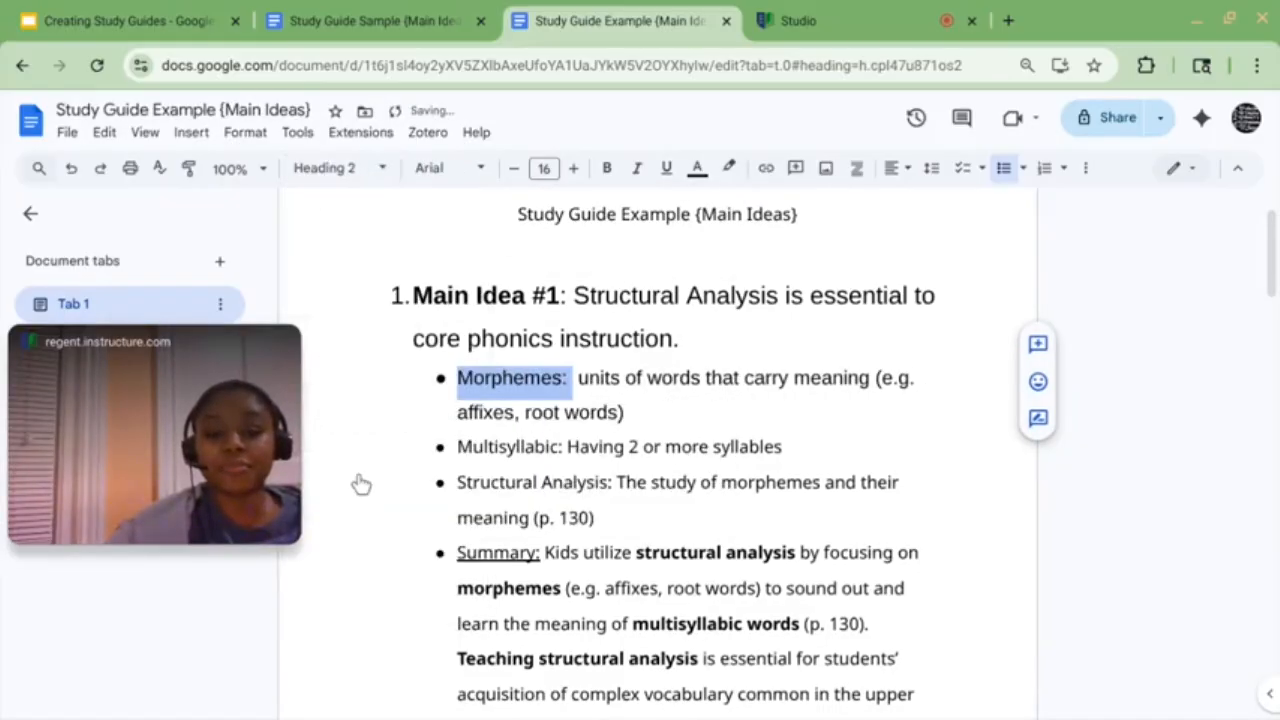
left_click(578, 378)
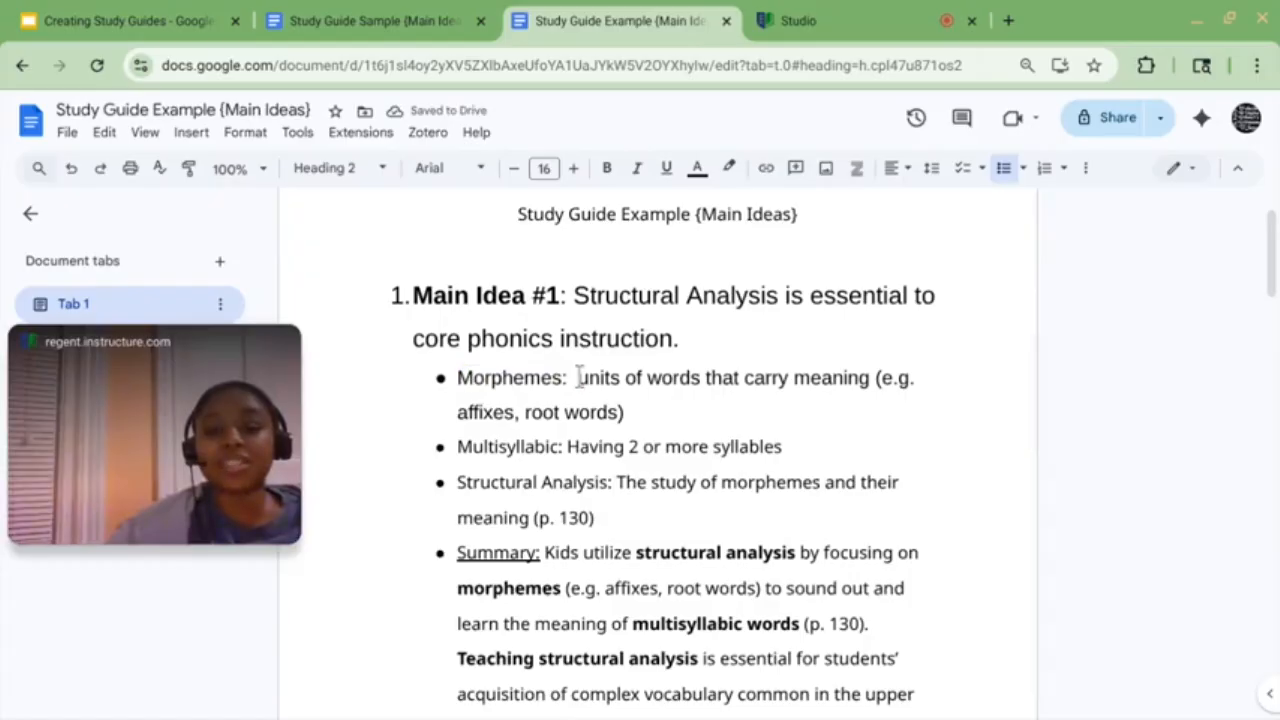
Step: Set the morphemes definition to Normal text and move it onto its own unbulleted line below the term
left_click_drag(578, 378, 636, 412)
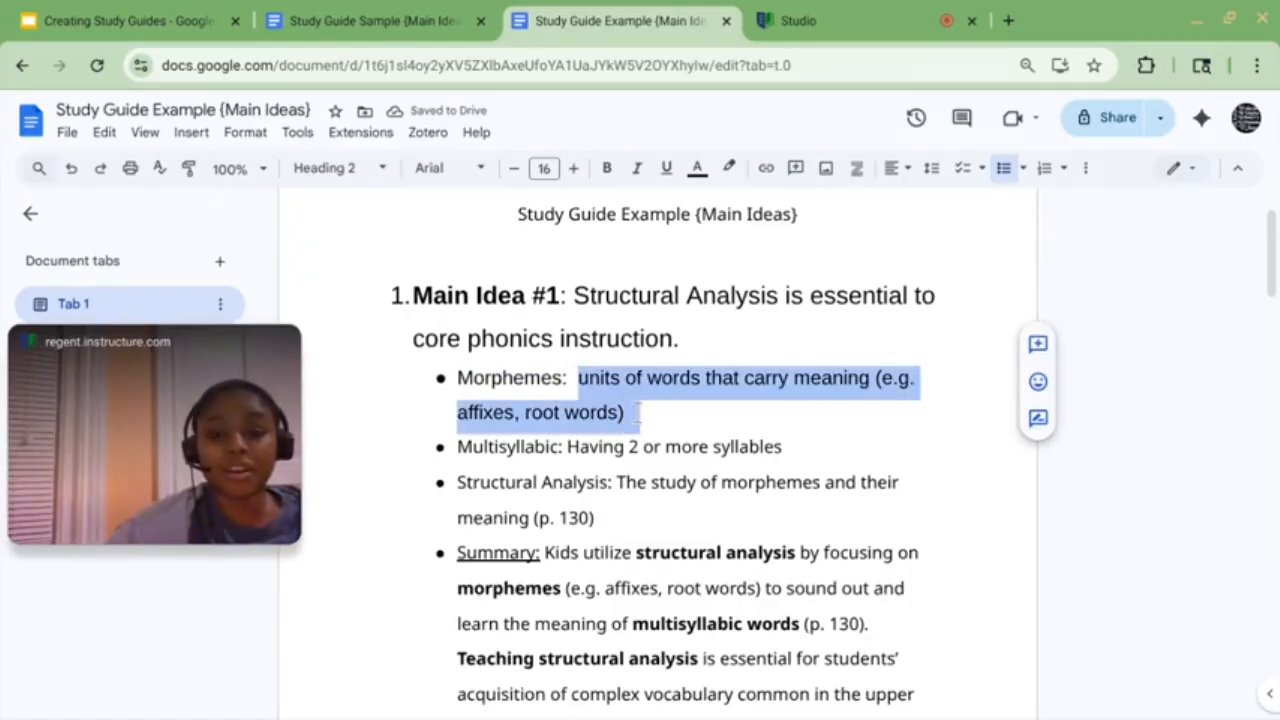
left_click(371, 172)
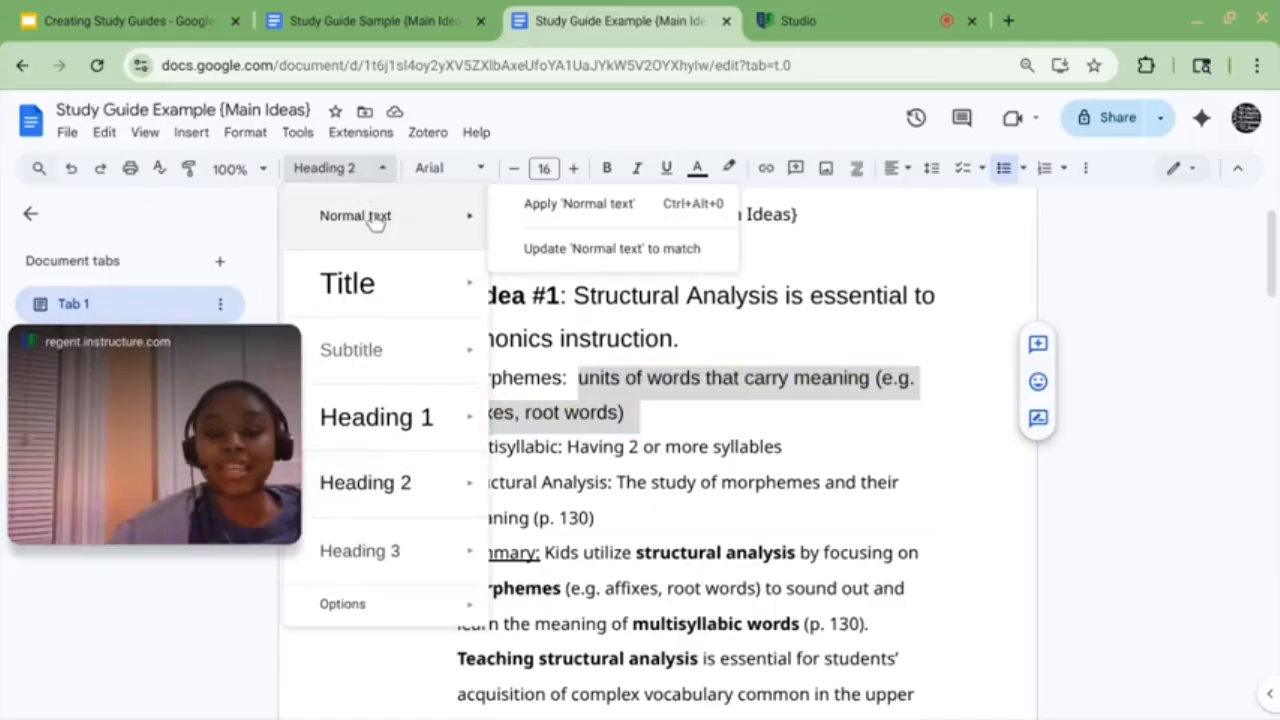
left_click(375, 218)
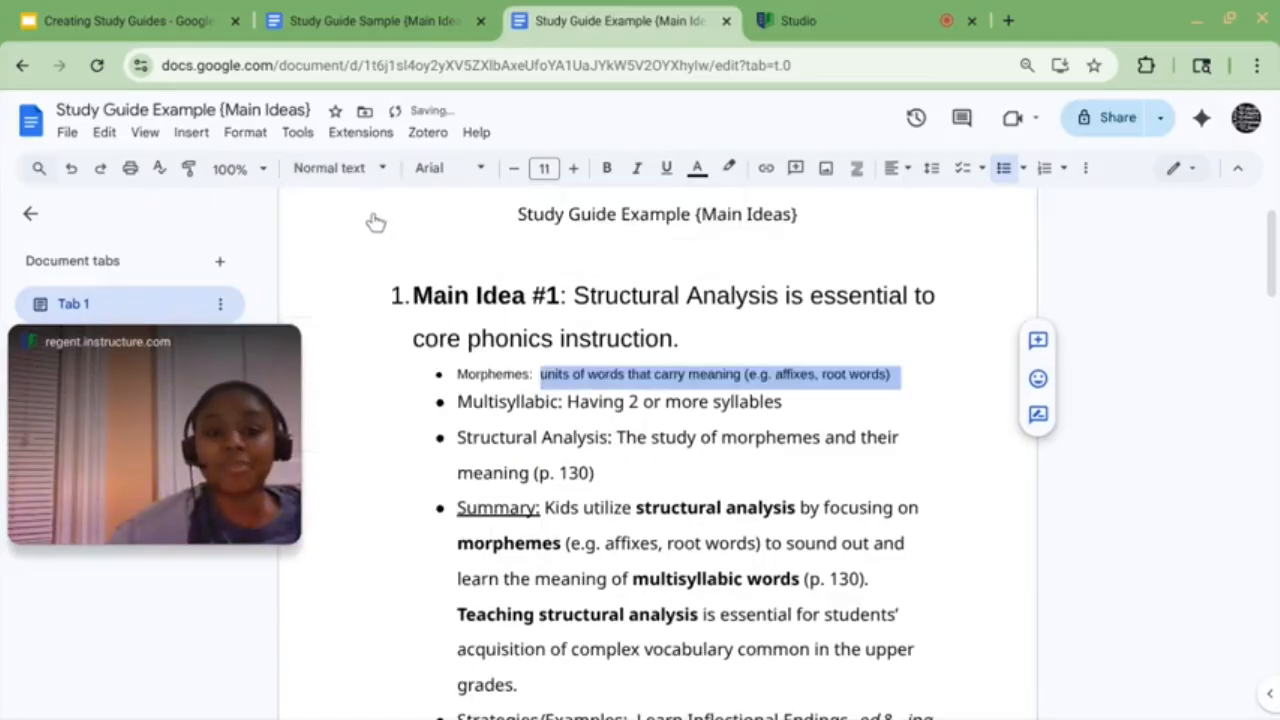
left_click(540, 374)
key("Return")
key("BackSpace")
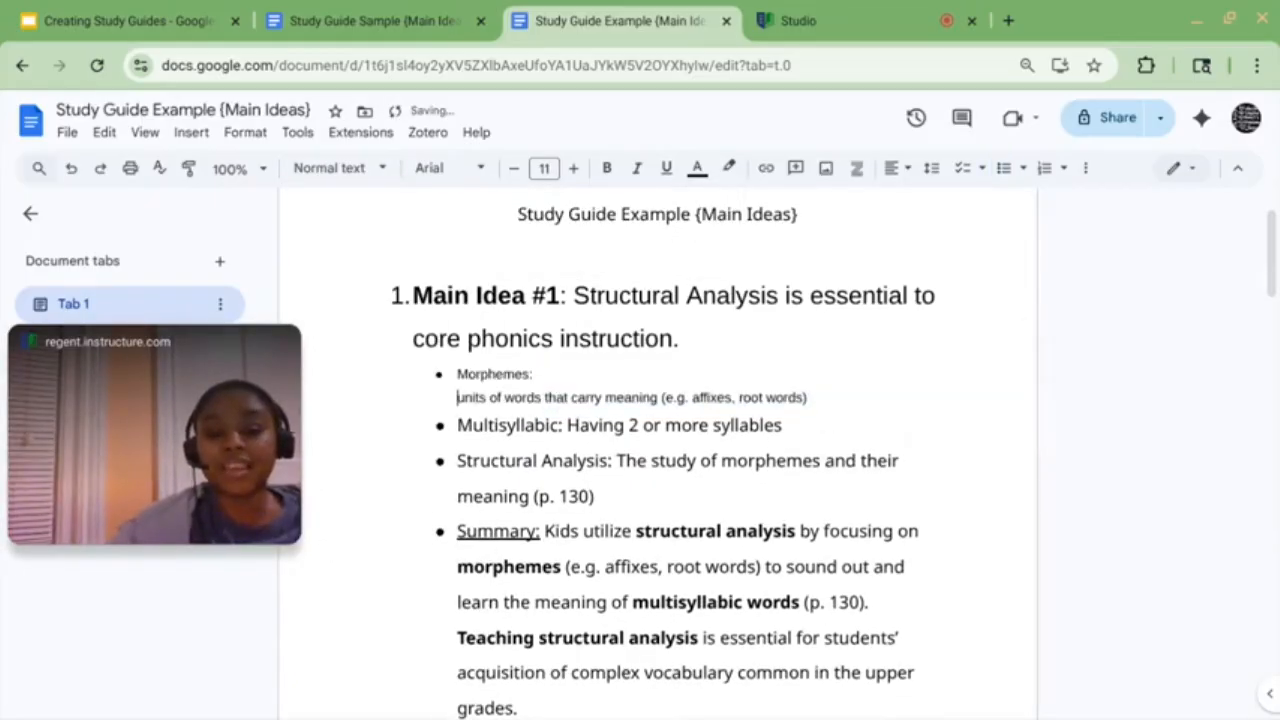
Step: Apply the Heading 2 style to the Morphemes term alone and highlight the Main Idea #1 label above it
left_click_drag(565, 372, 451, 368)
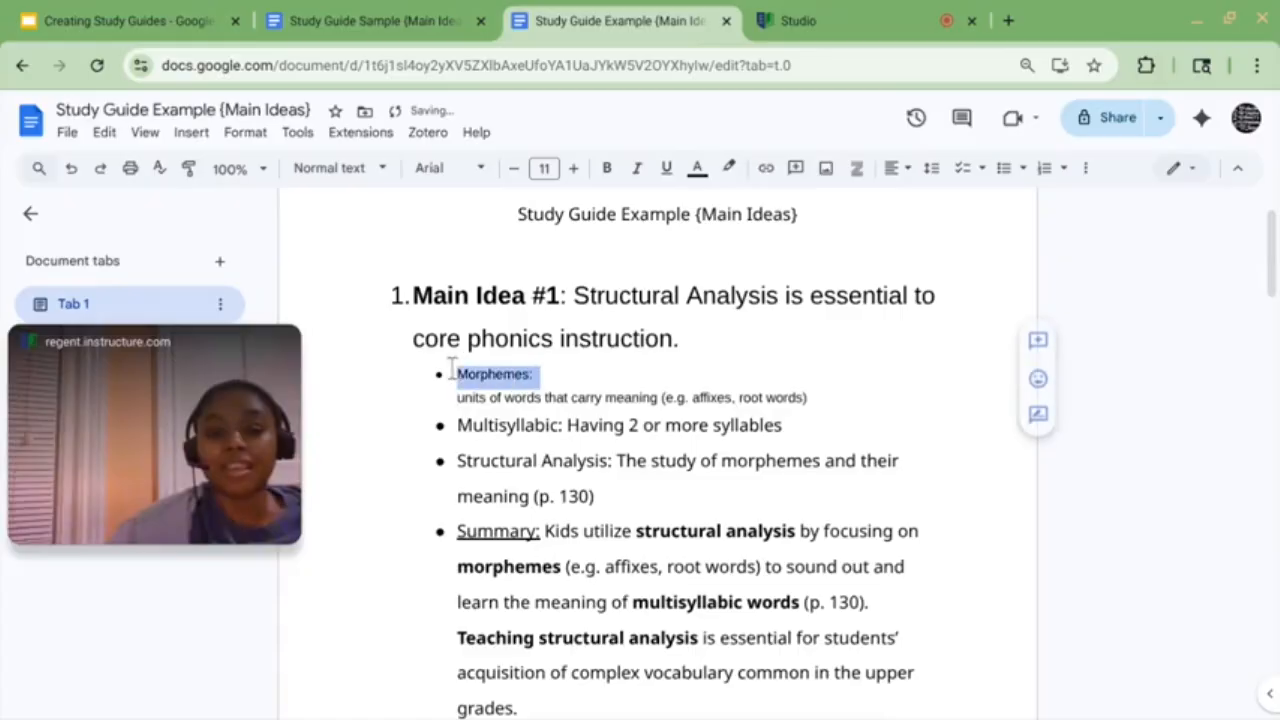
left_click(374, 166)
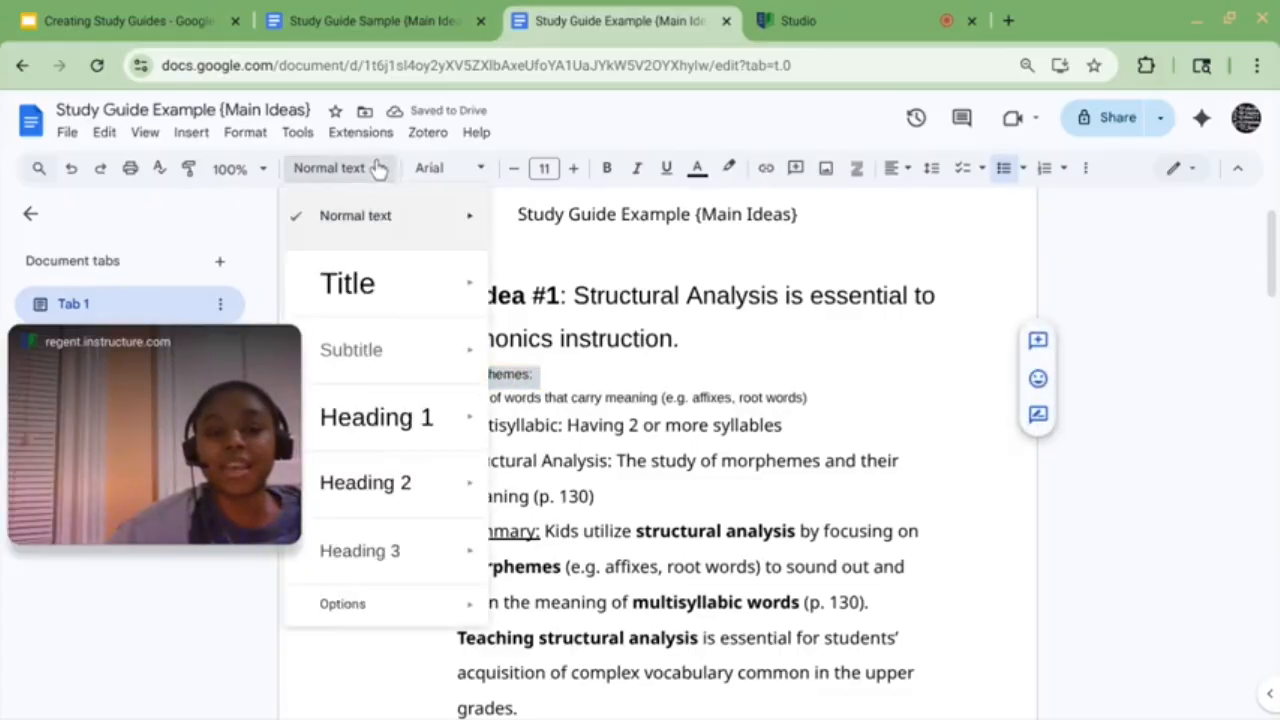
left_click(403, 485)
left_click(580, 380)
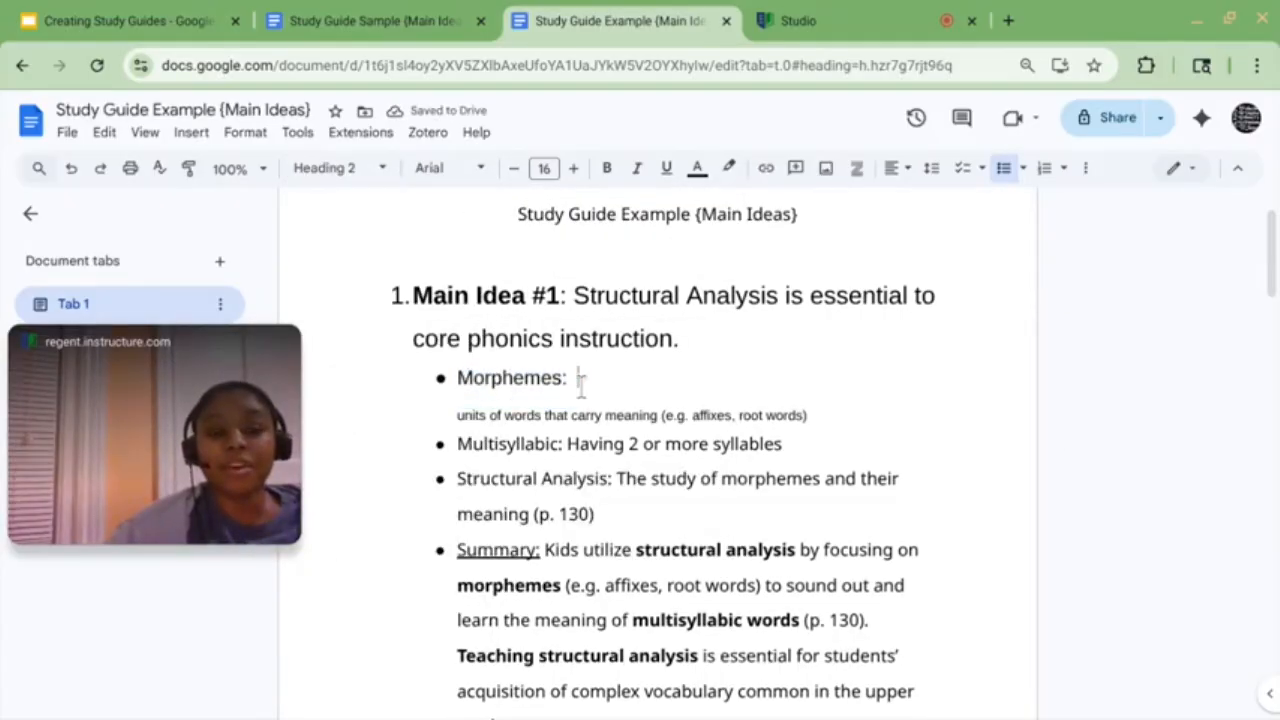
left_click_drag(413, 295, 590, 298)
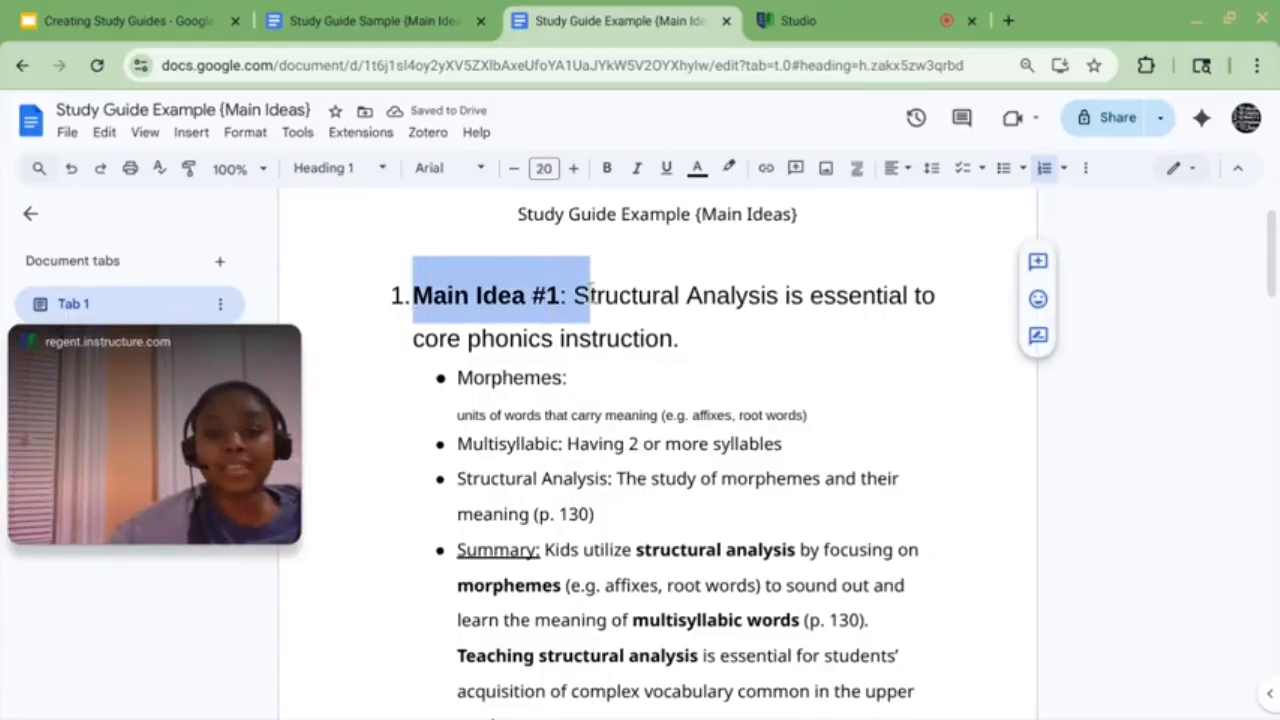
Step: Highlight the Morphemes heading and the Structural Analysis definition under Main Idea #1
left_click_drag(461, 376, 581, 385)
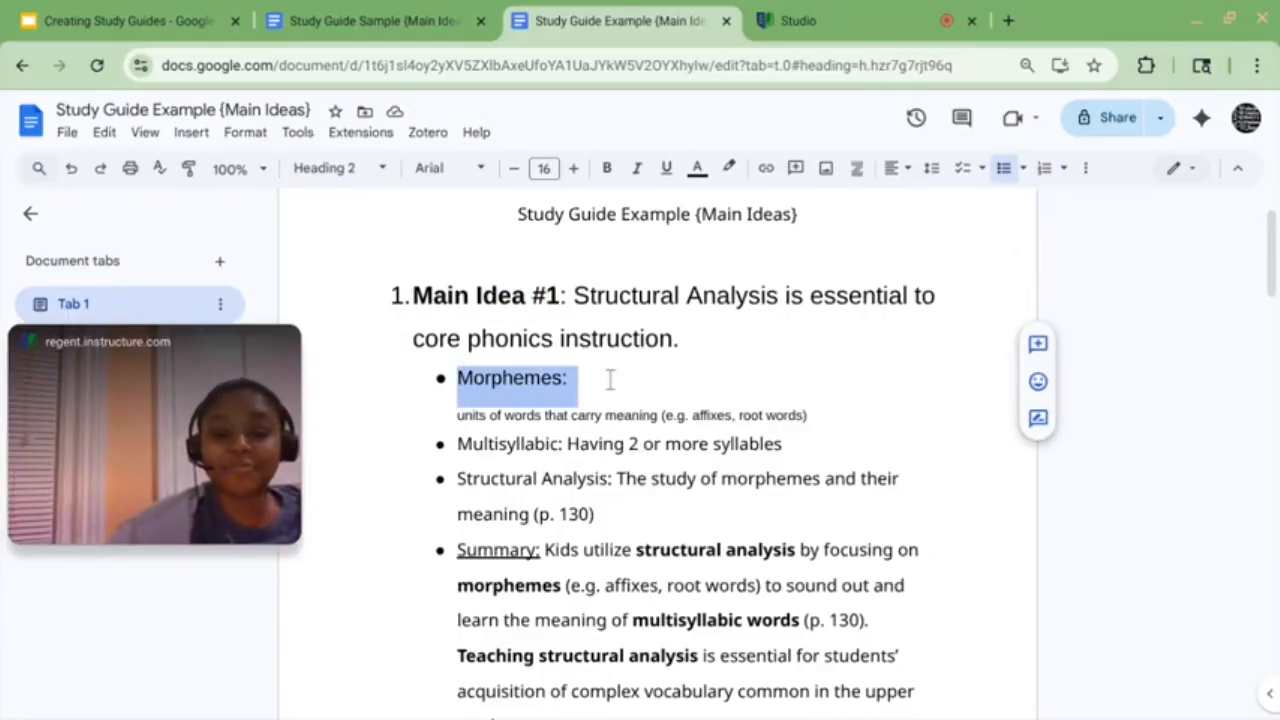
left_click(609, 380)
scroll(592, 355, "down", 1)
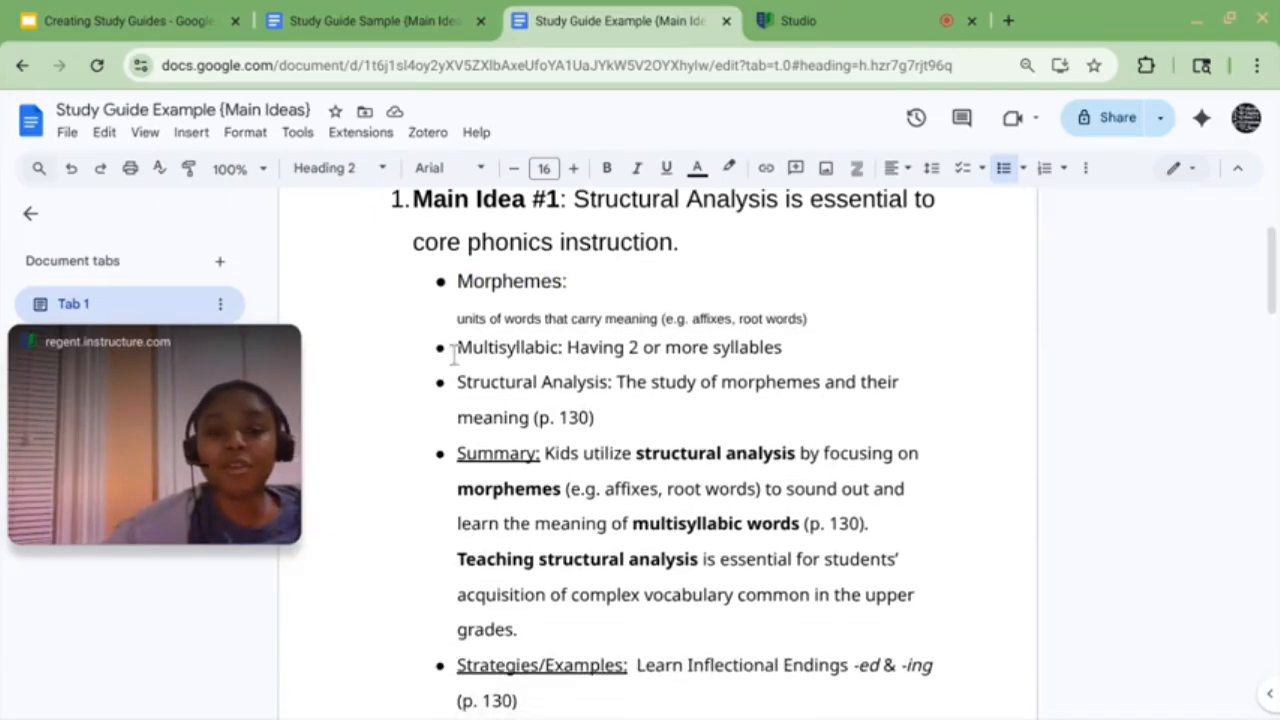
left_click(460, 381)
left_click_drag(553, 381, 637, 421)
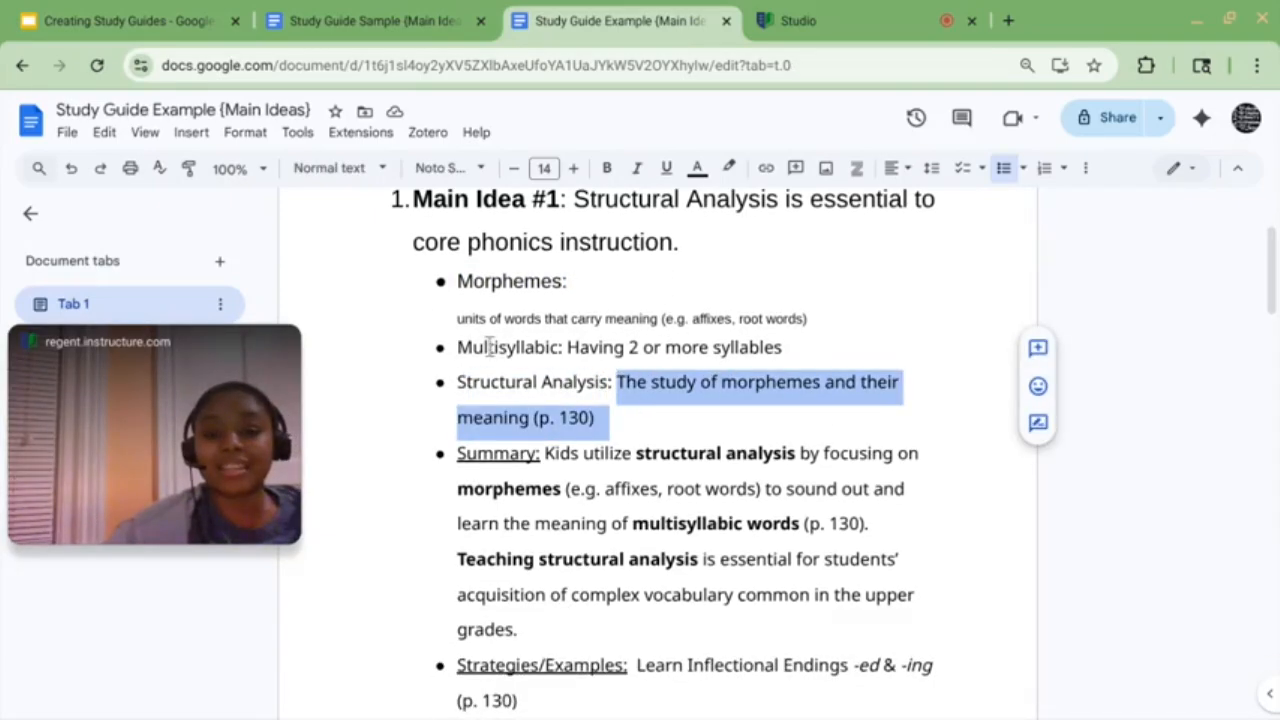
Step: Move the multisyllabic definition onto its own unbulleted line below the term
left_click_drag(459, 347, 562, 342)
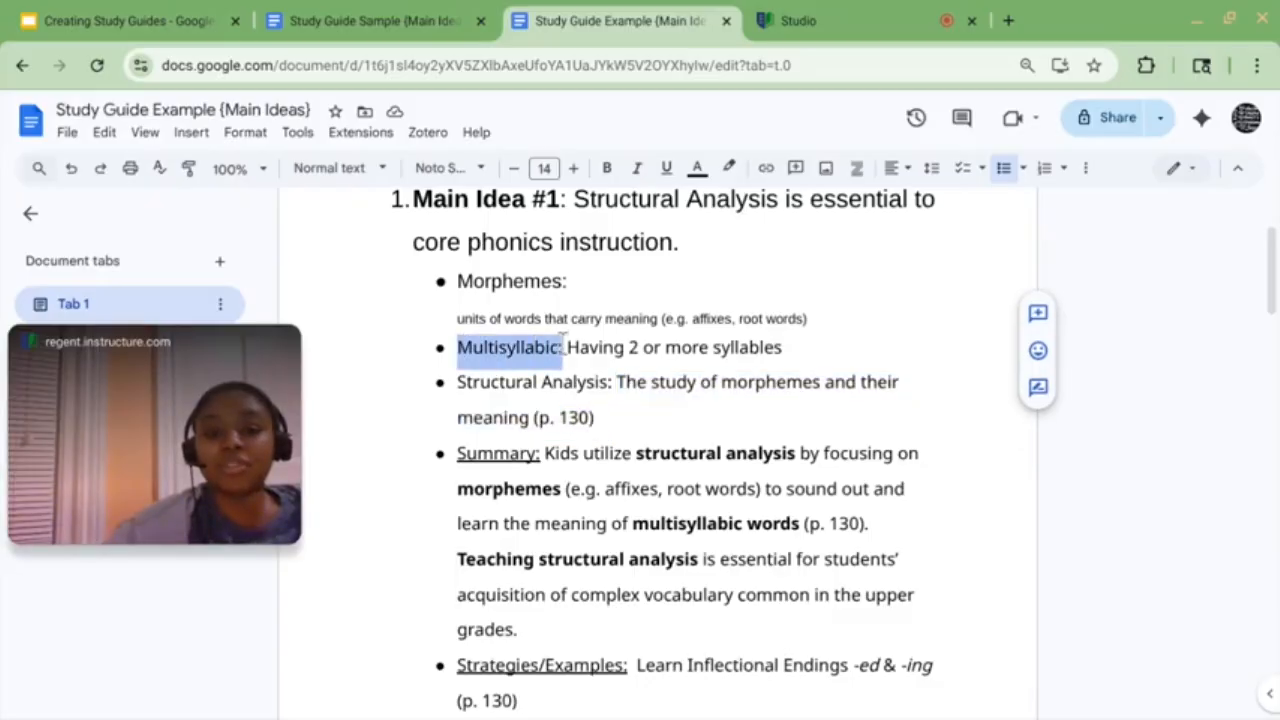
left_click(376, 168)
mouse_move(390, 410)
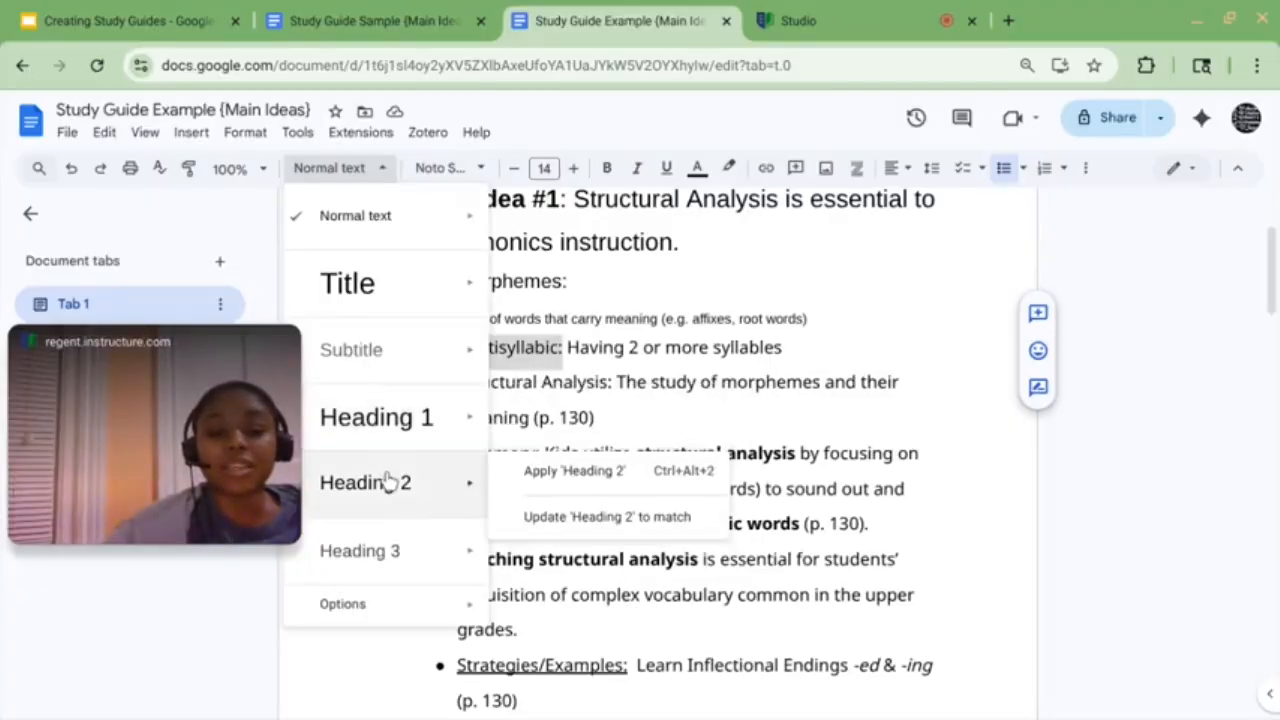
left_click(563, 345)
key("shift+Return")
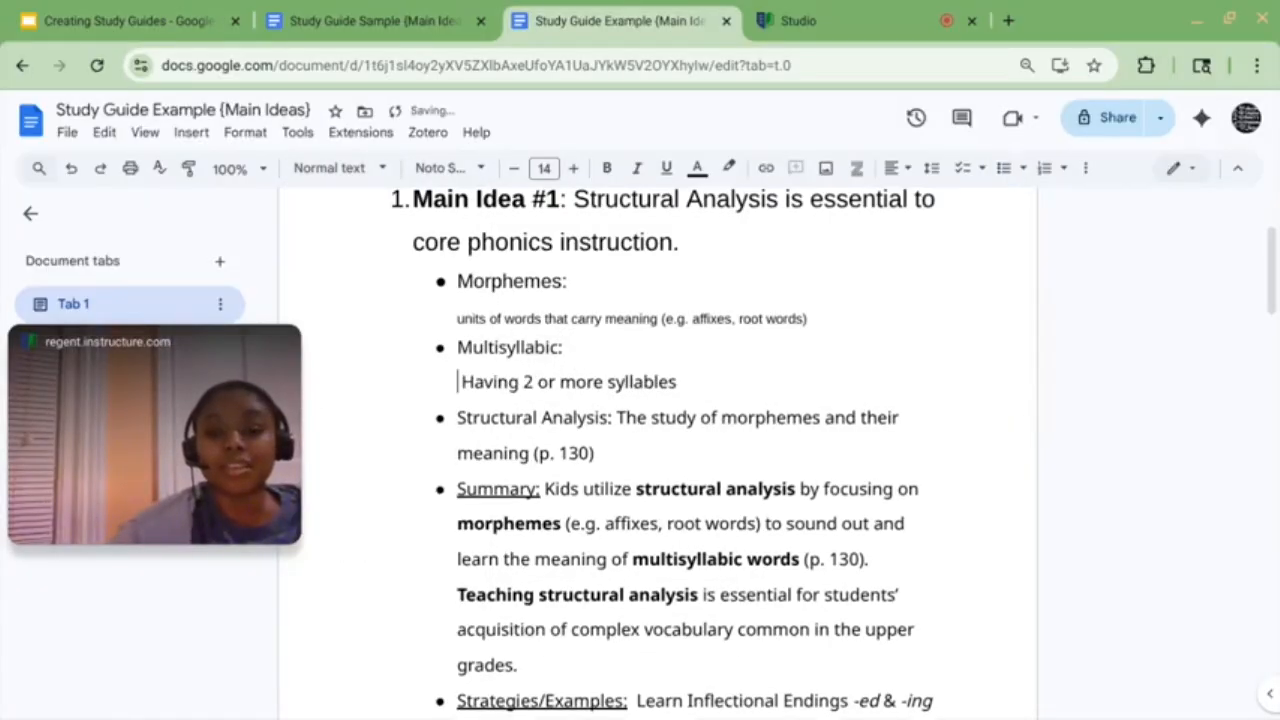
Step: Apply the Heading 2 style to the Multisyllabic term alone, leaving its definition as Normal text
left_click_drag(459, 348, 572, 348)
left_click(370, 170)
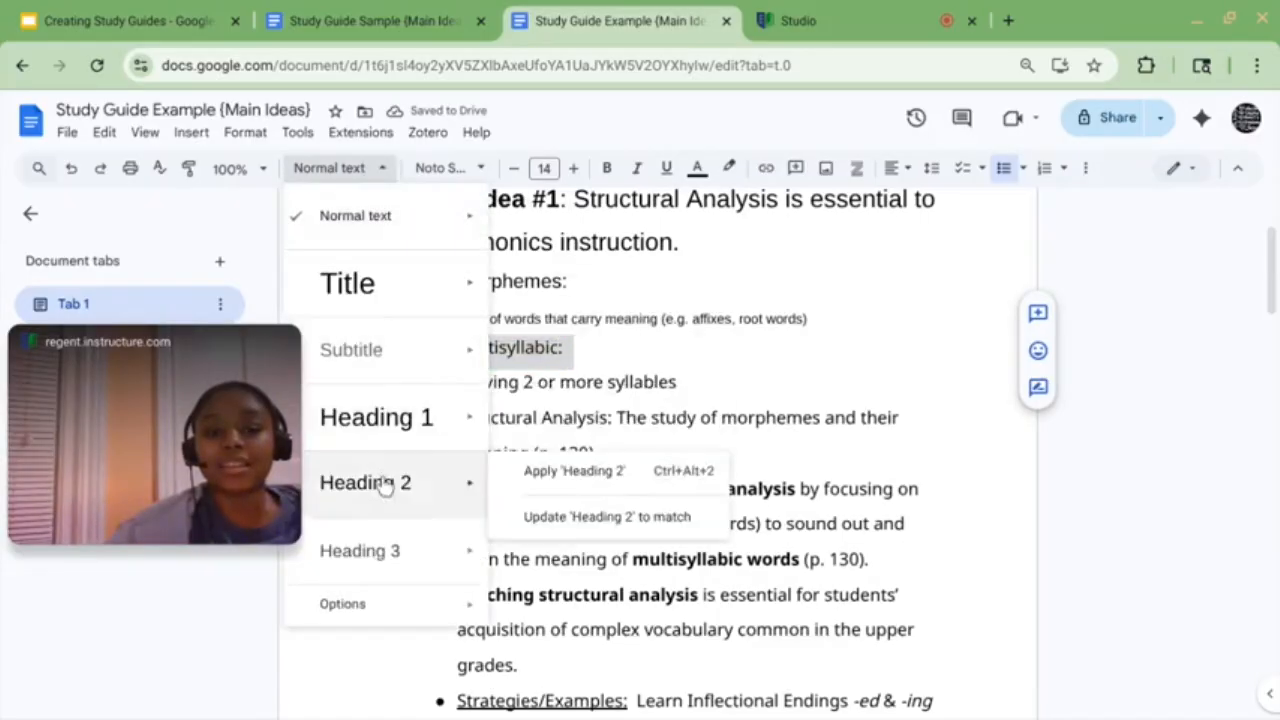
left_click(380, 486)
left_click(732, 343)
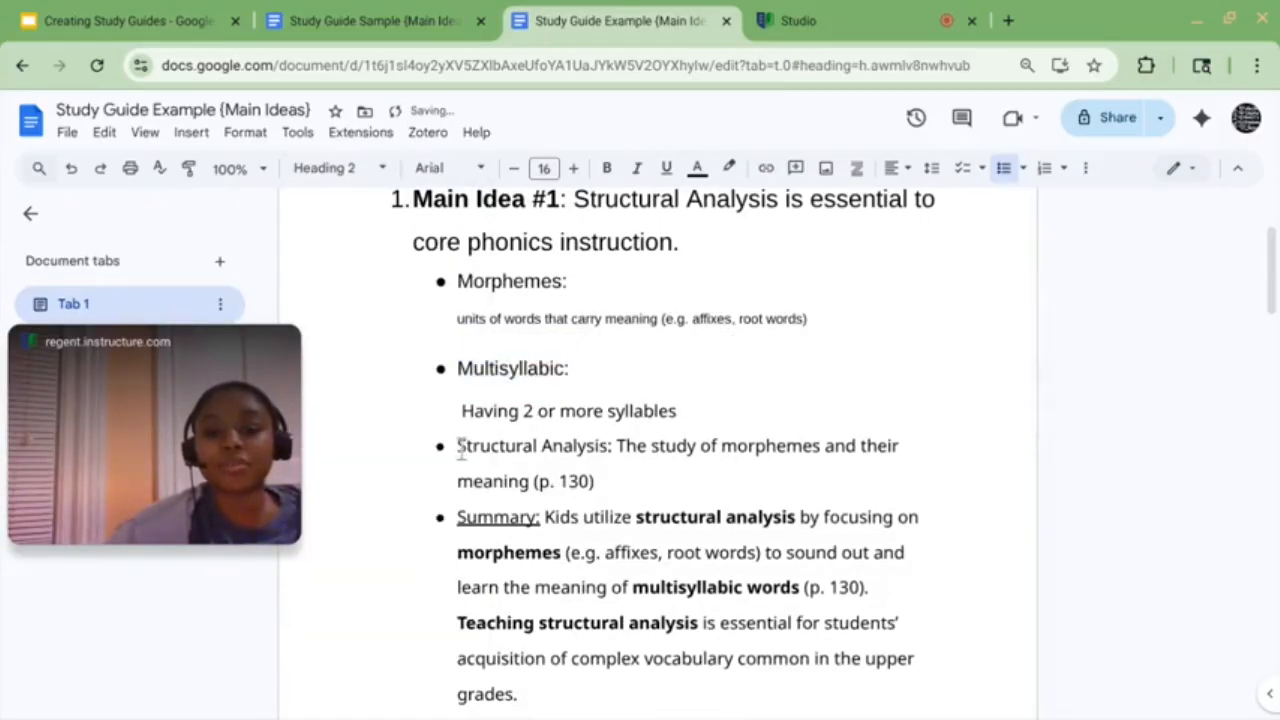
Step: Apply the Heading 2 style to the Structural Analysis bullet together with its definition
left_click_drag(457, 448, 612, 448)
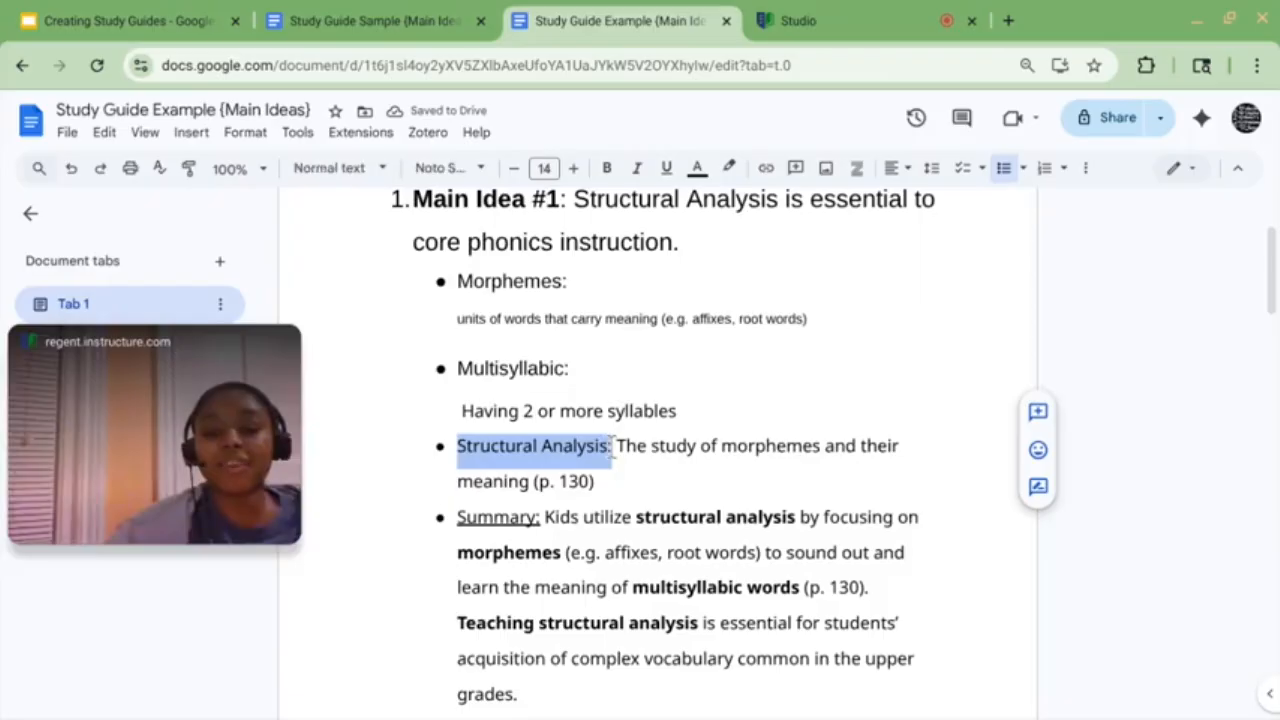
left_click(340, 164)
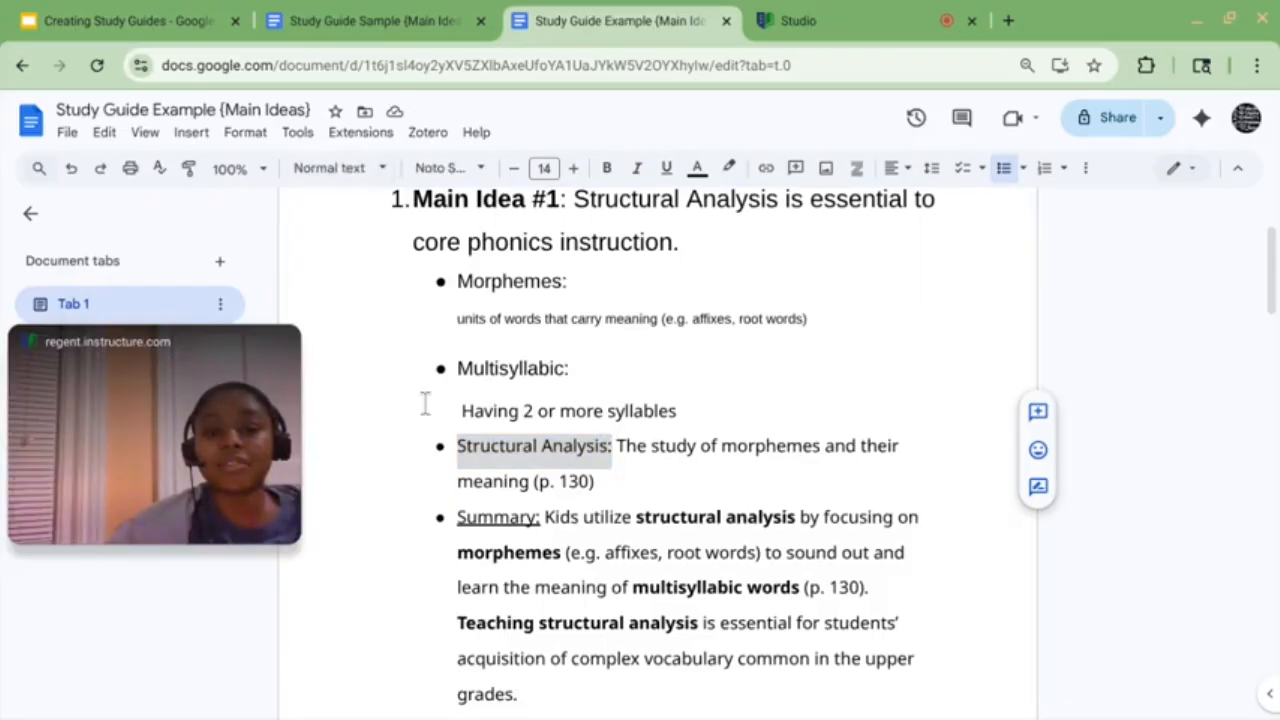
left_click(377, 174)
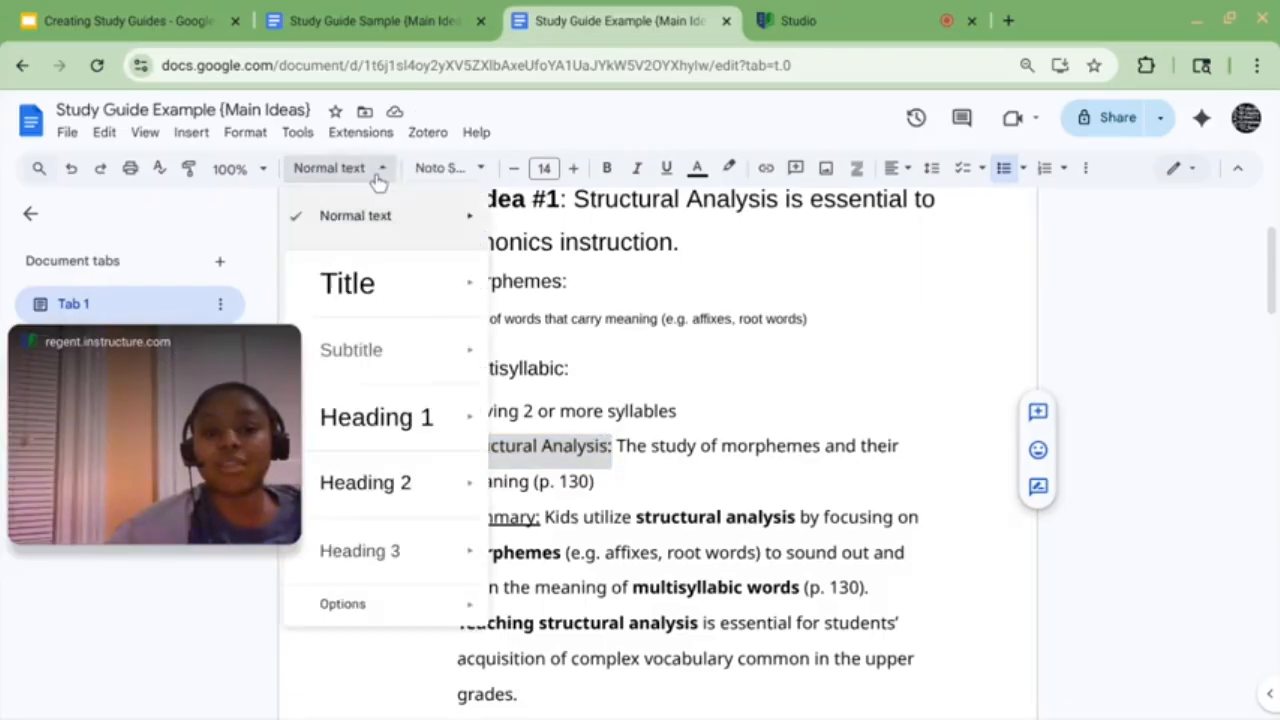
left_click(381, 497)
left_click(620, 472)
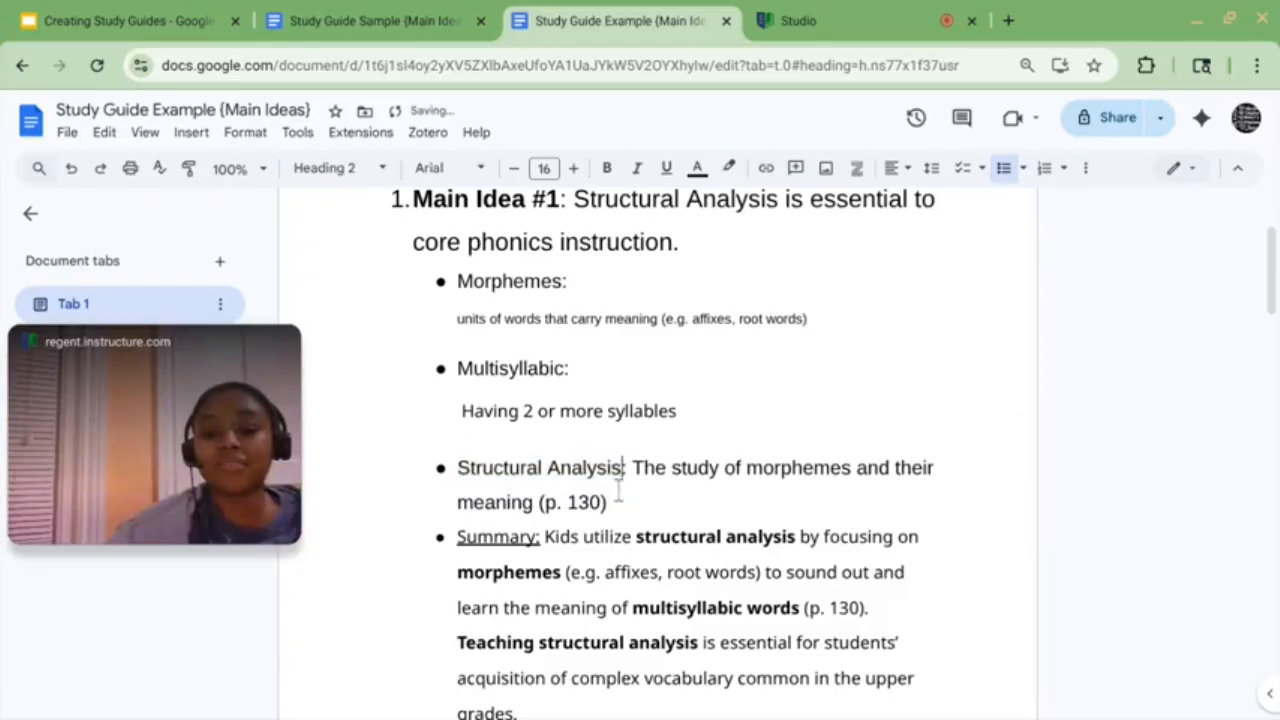
Step: Apply the Heading 1 style to the Main Idea #2 statement about the MSV cueing analysis model
scroll(790, 358, "down", 4)
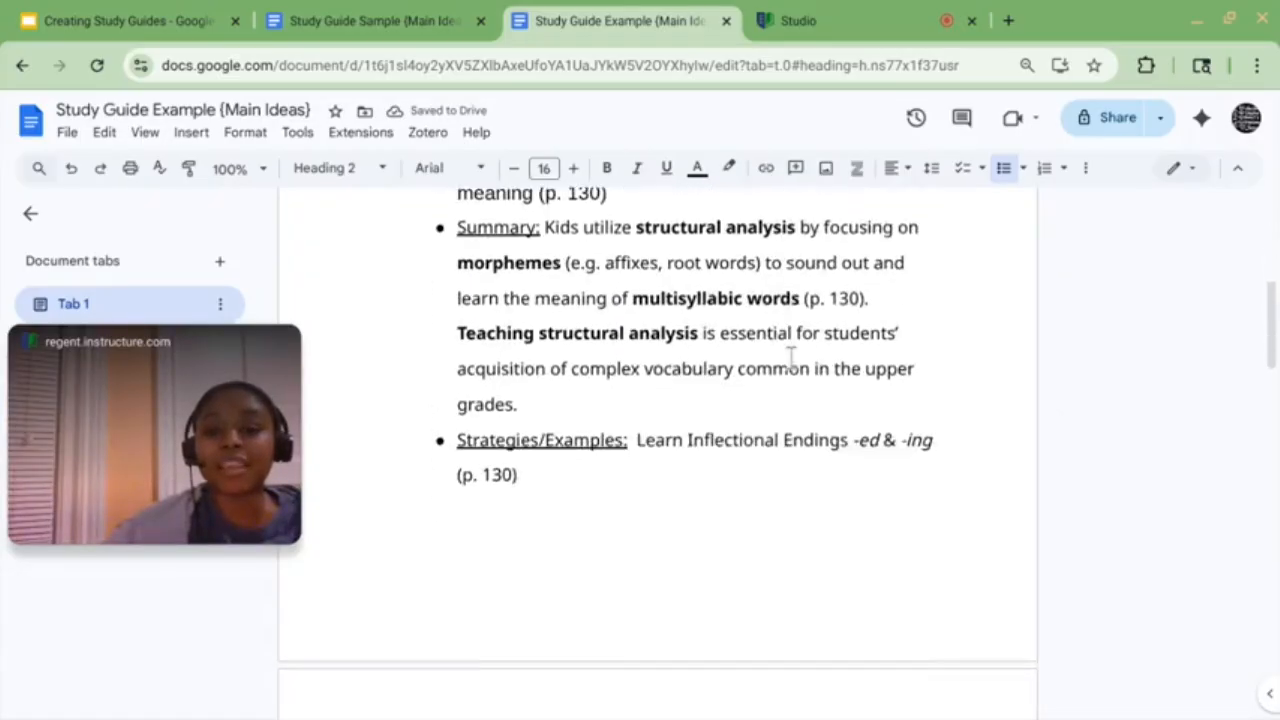
scroll(790, 358, "down", 6)
scroll(790, 358, "up", 1)
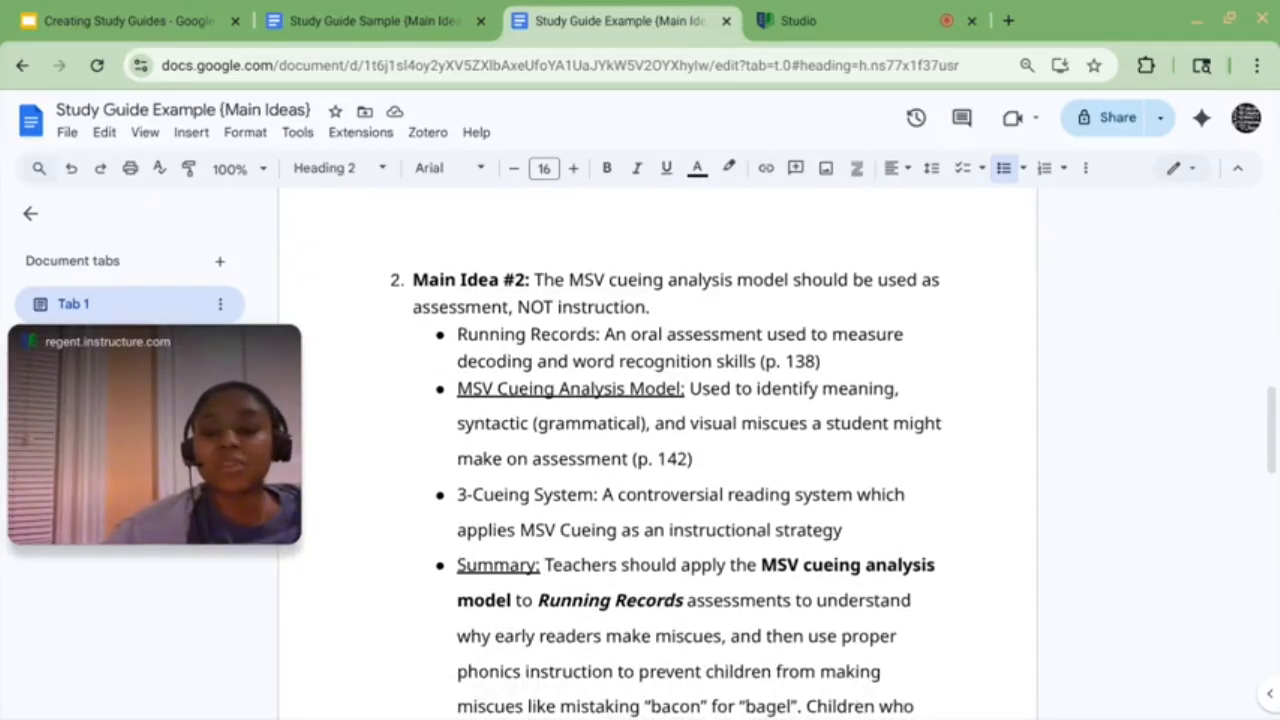
left_click(460, 334)
left_click_drag(413, 280, 531, 281)
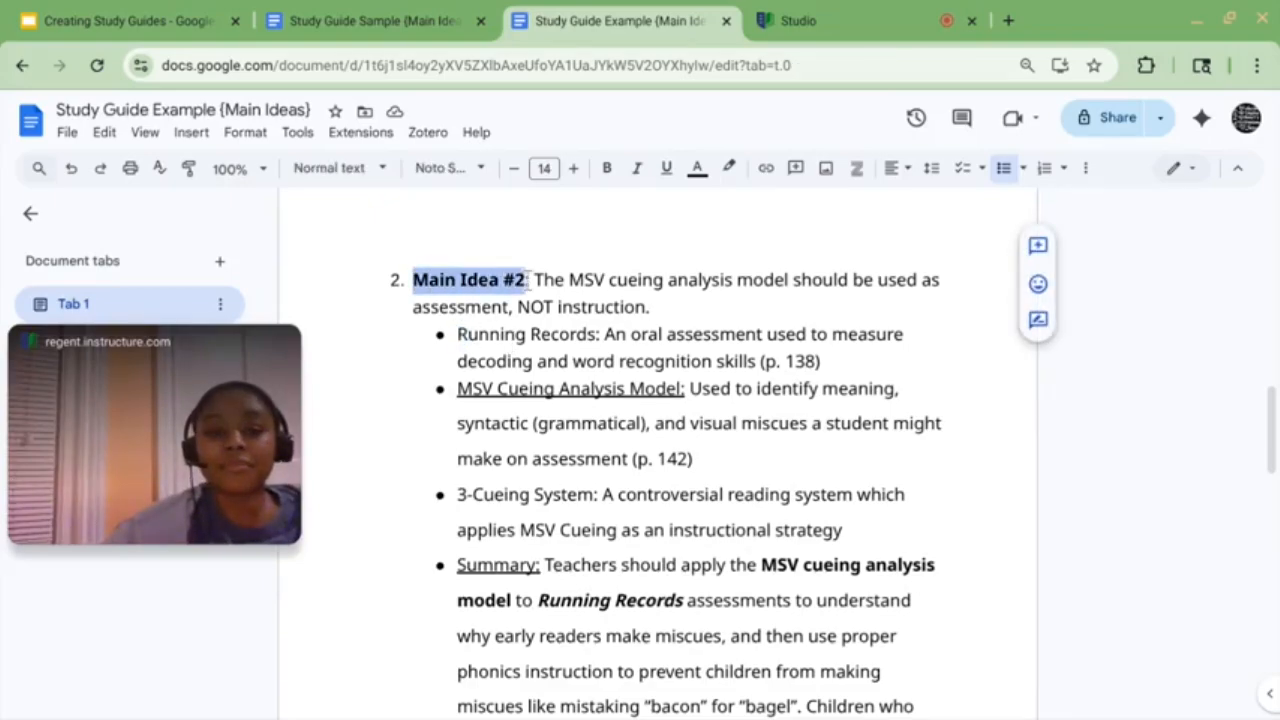
left_click(380, 170)
left_click(437, 415)
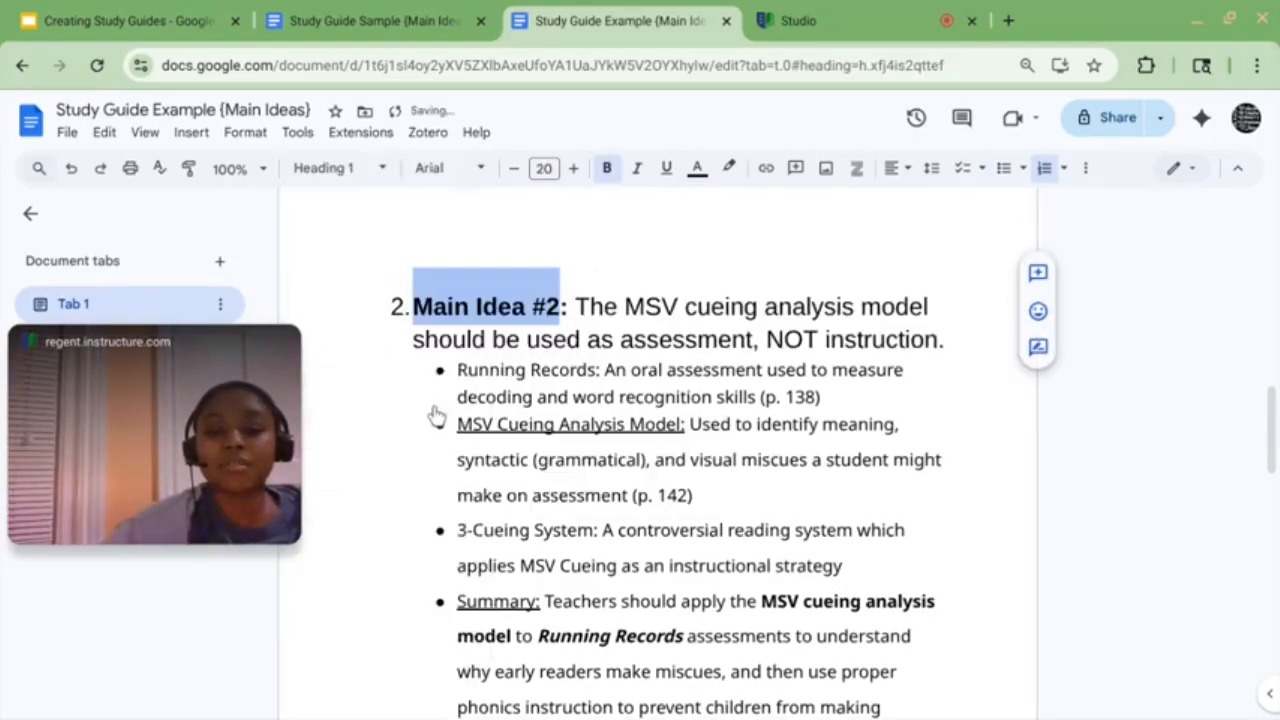
left_click(634, 328)
Step: Highlight the Main Idea #2 label at the start of its heading
scroll(634, 328, "down", 1)
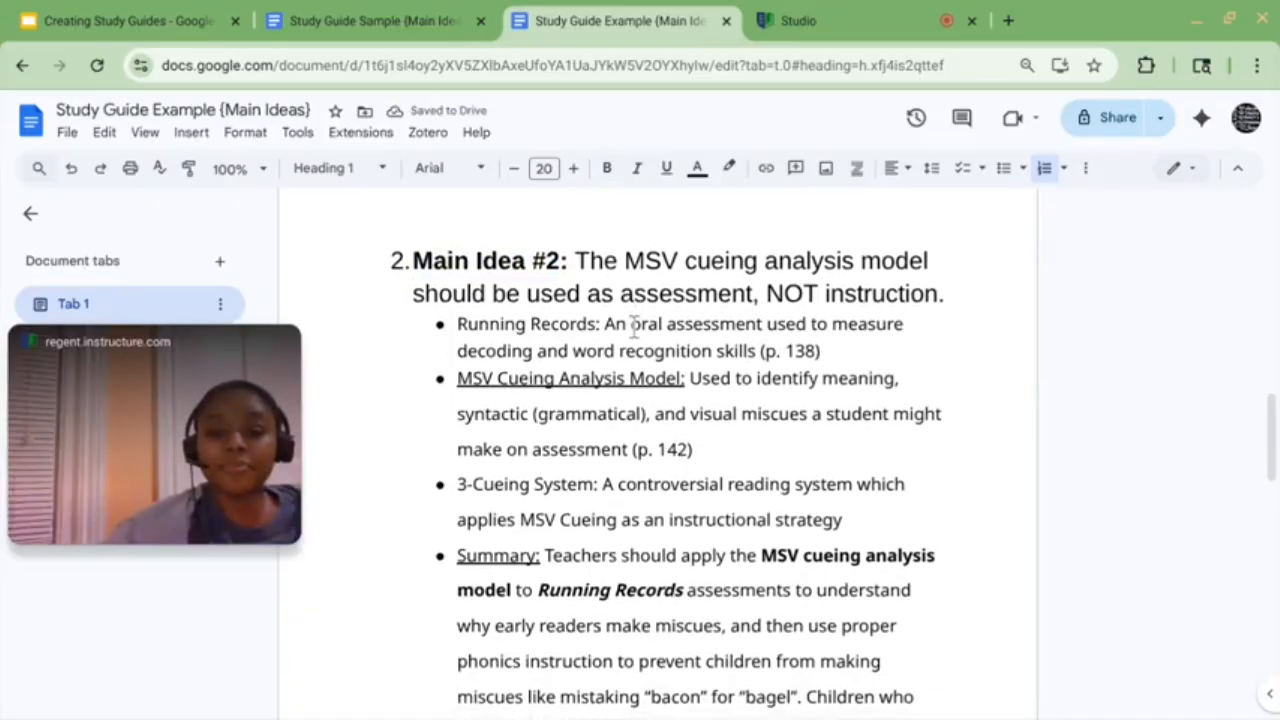
left_click(411, 257)
left_click_drag(413, 260, 567, 262)
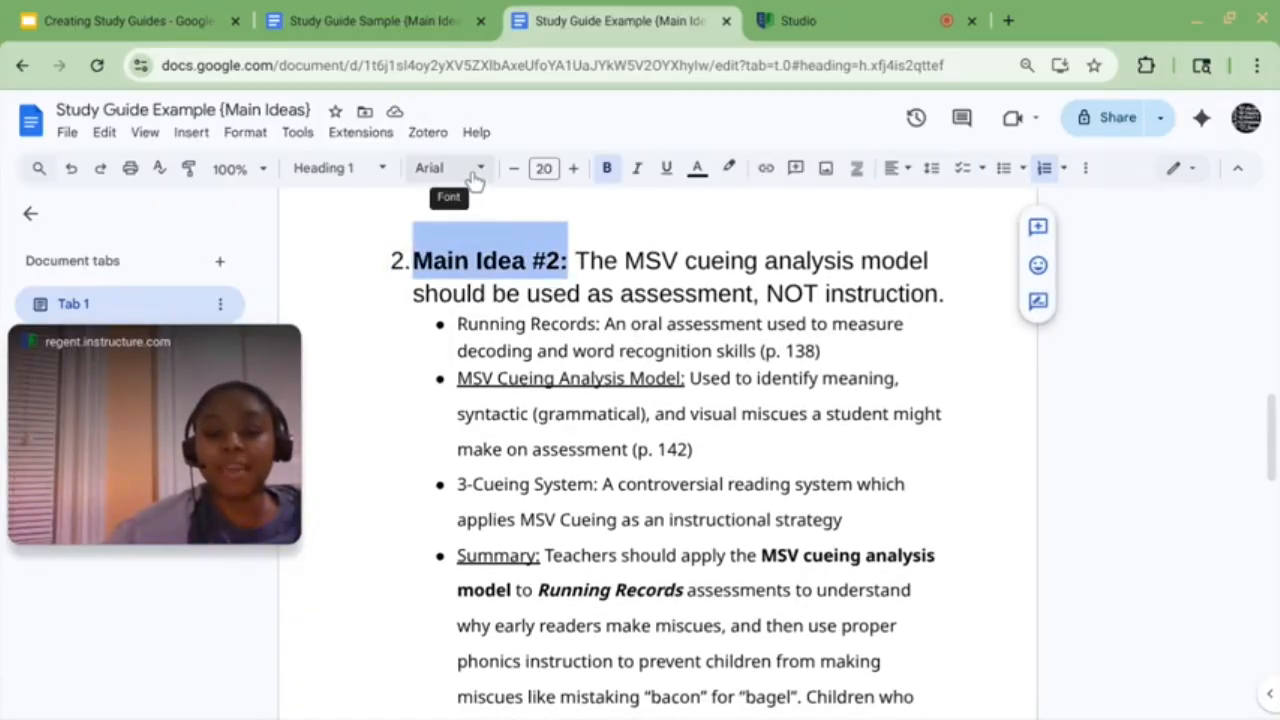
left_click(412, 290)
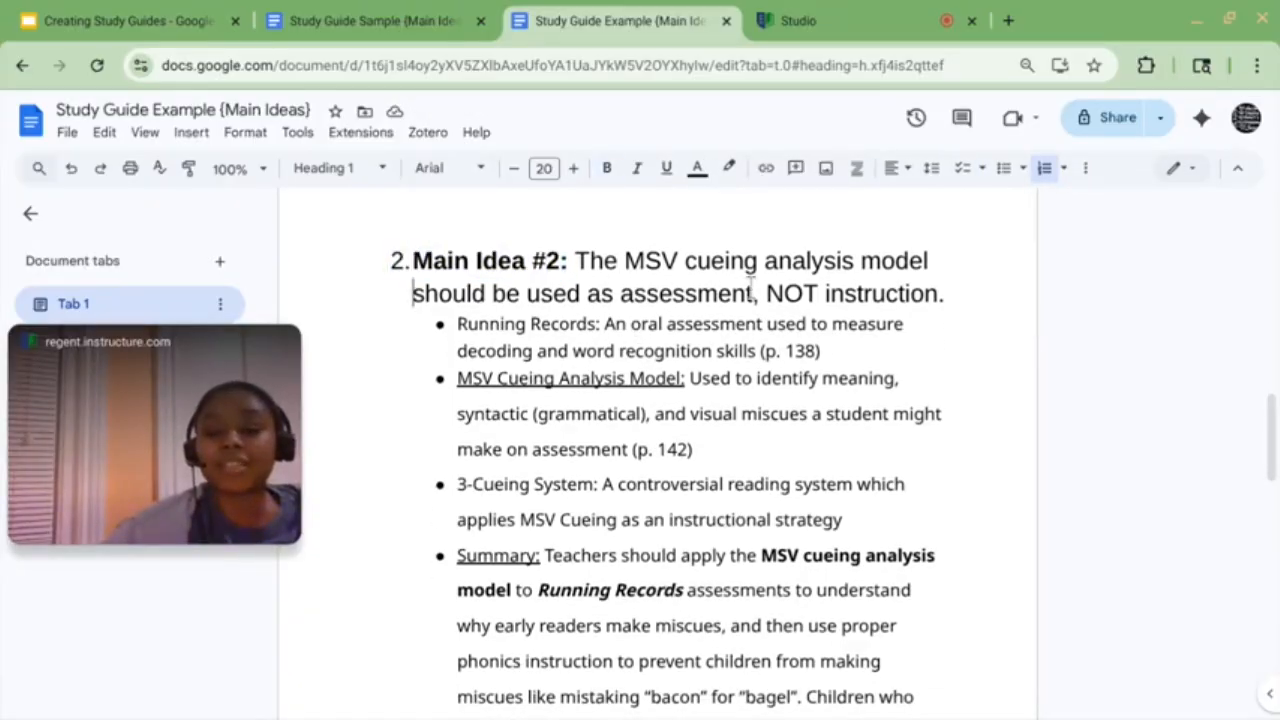
Step: Move the Running Records definition onto its own line below the term and apply the Heading 2 style to the term
scroll(752, 287, "down", 1)
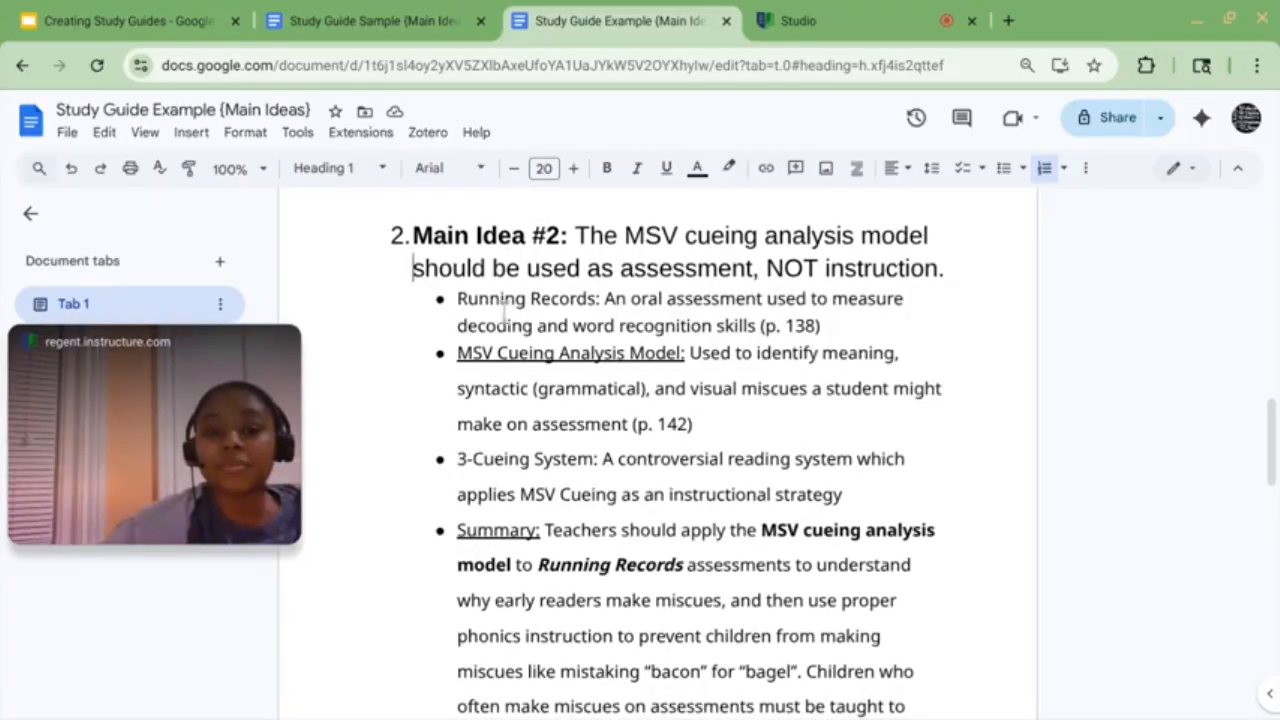
left_click_drag(455, 298, 602, 299)
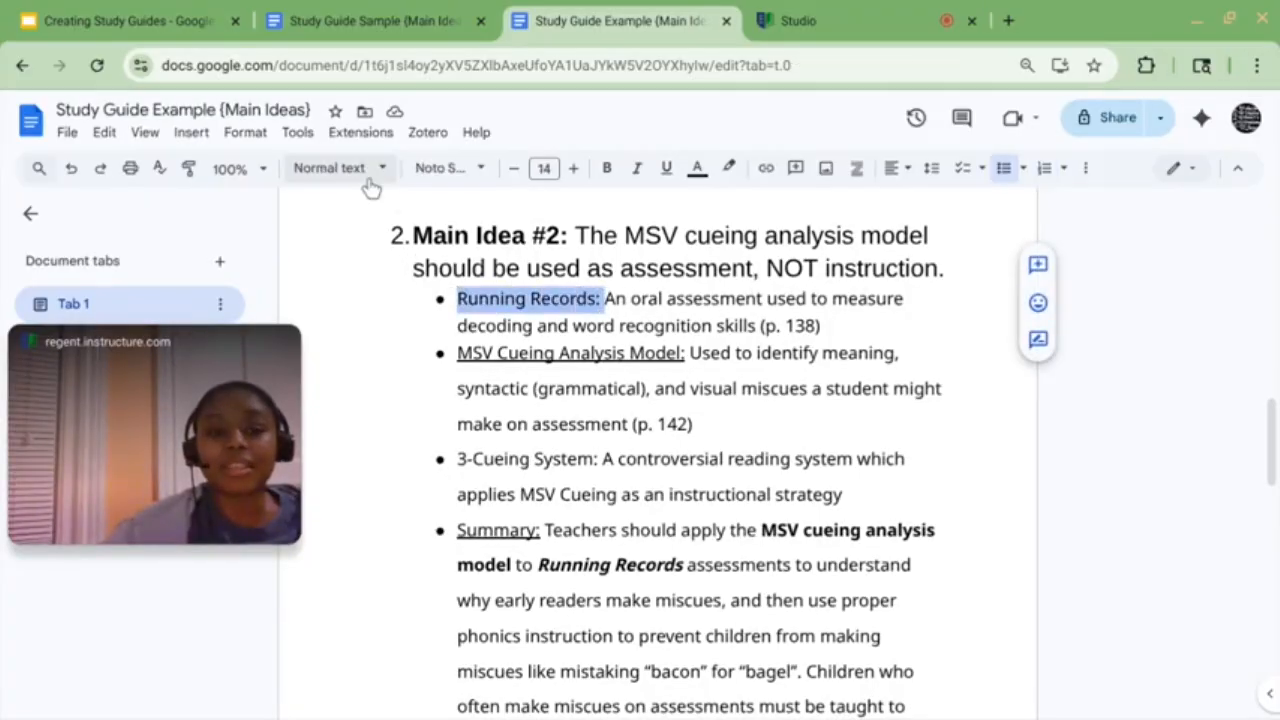
left_click(604, 298)
key("shift+Return")
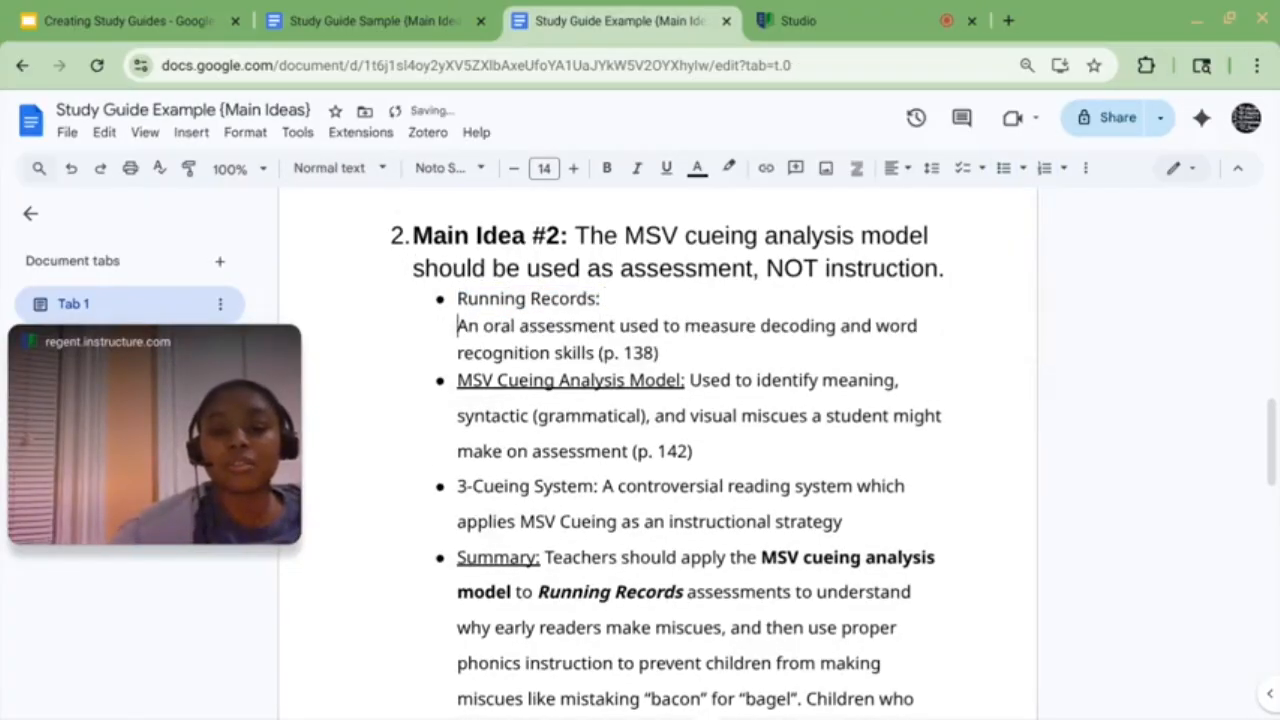
left_click_drag(456, 298, 602, 298)
left_click(330, 168)
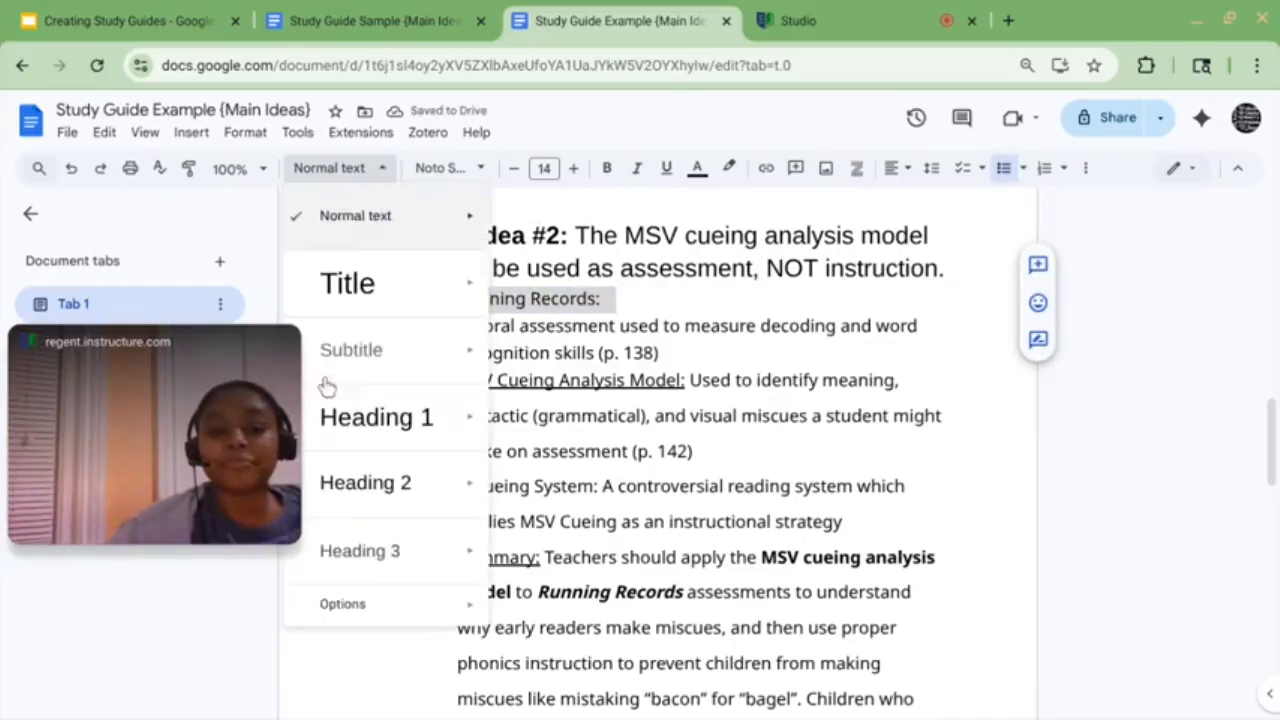
left_click(405, 485)
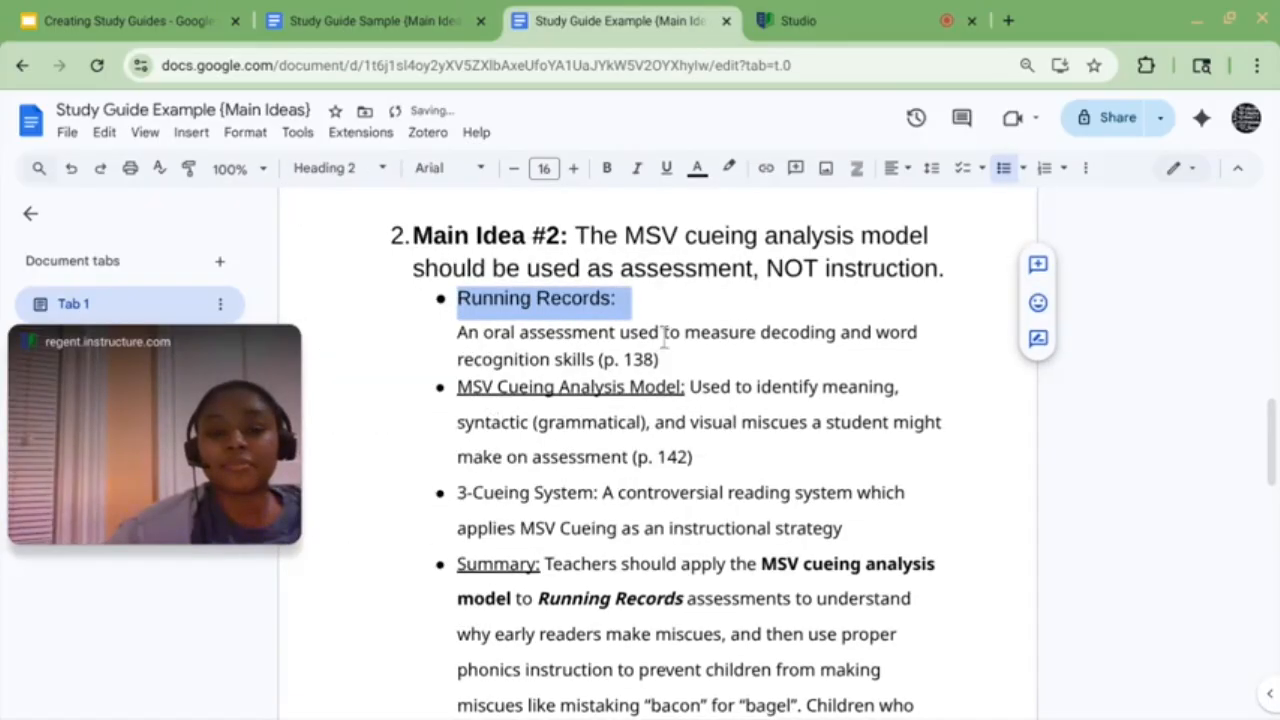
Step: Put the MSV Cueing Analysis Model definition on its own line and apply the Heading 2 style to the term
left_click(686, 382)
key("shift+Return")
left_click_drag(460, 386, 712, 388)
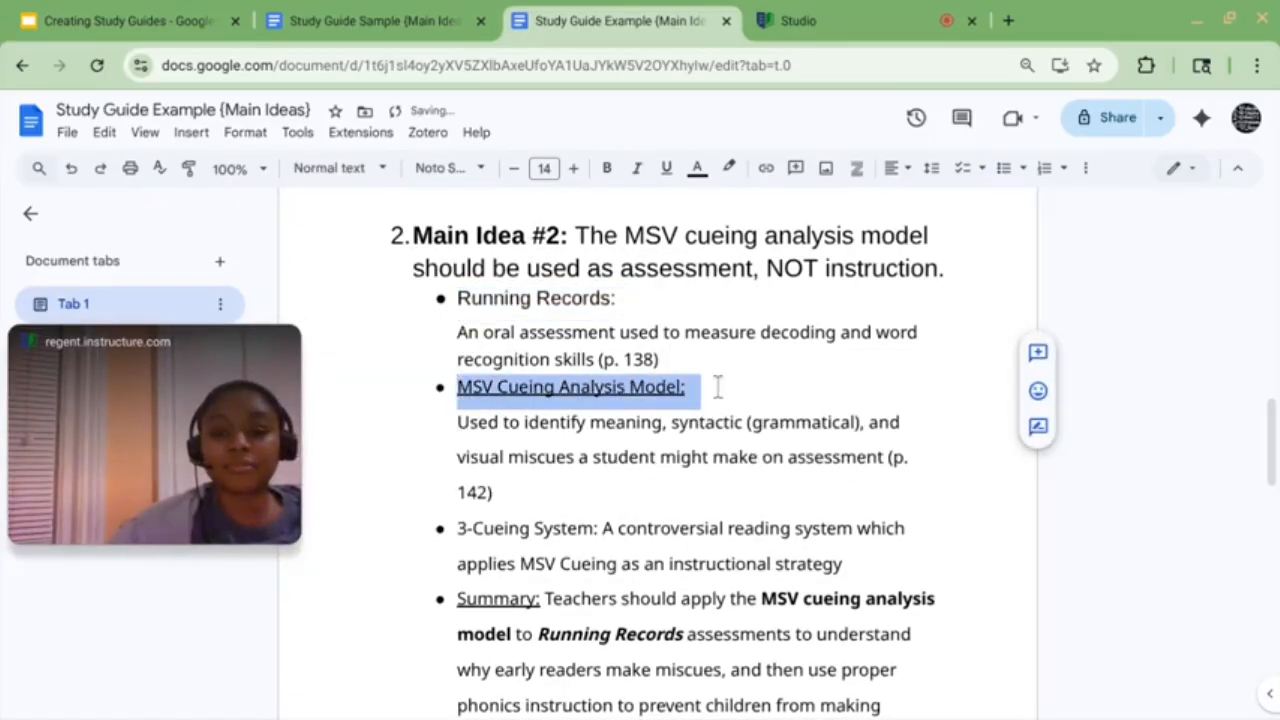
left_click(375, 168)
left_click(389, 481)
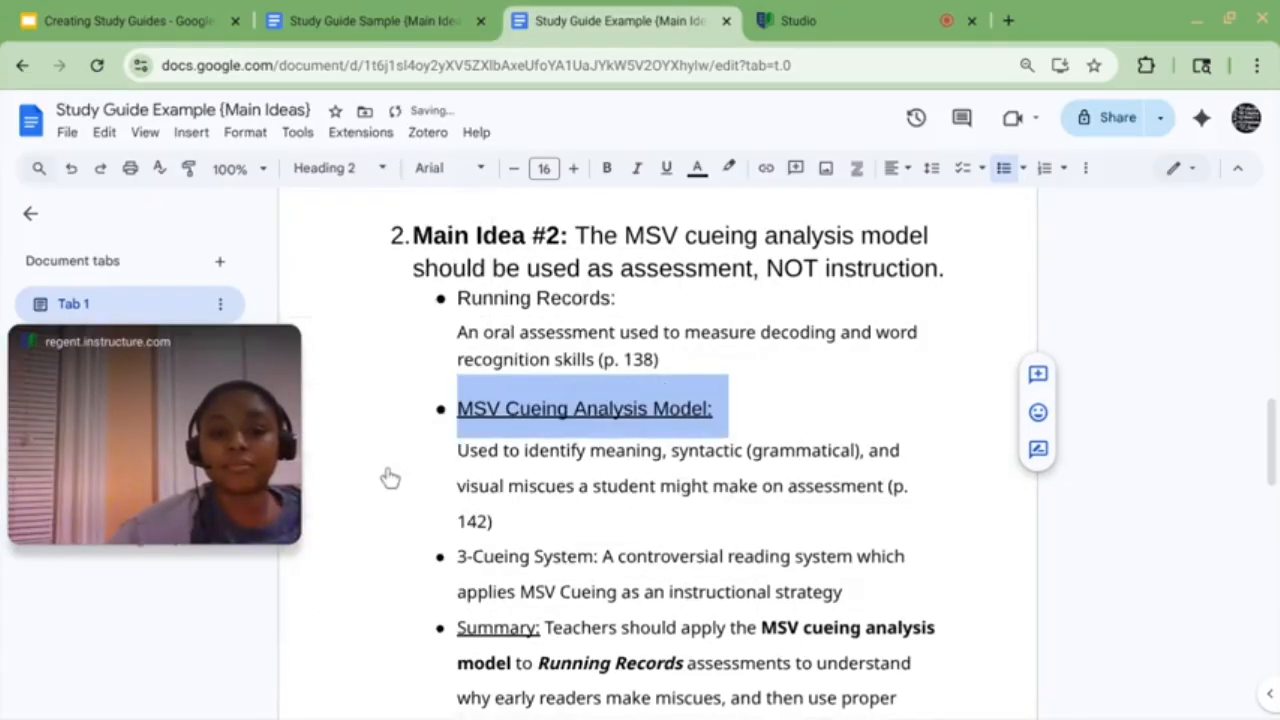
Step: Put the 3-Cueing System definition on its own line and apply the Heading 2 style to the term
left_click(603, 556)
key("shift+Return")
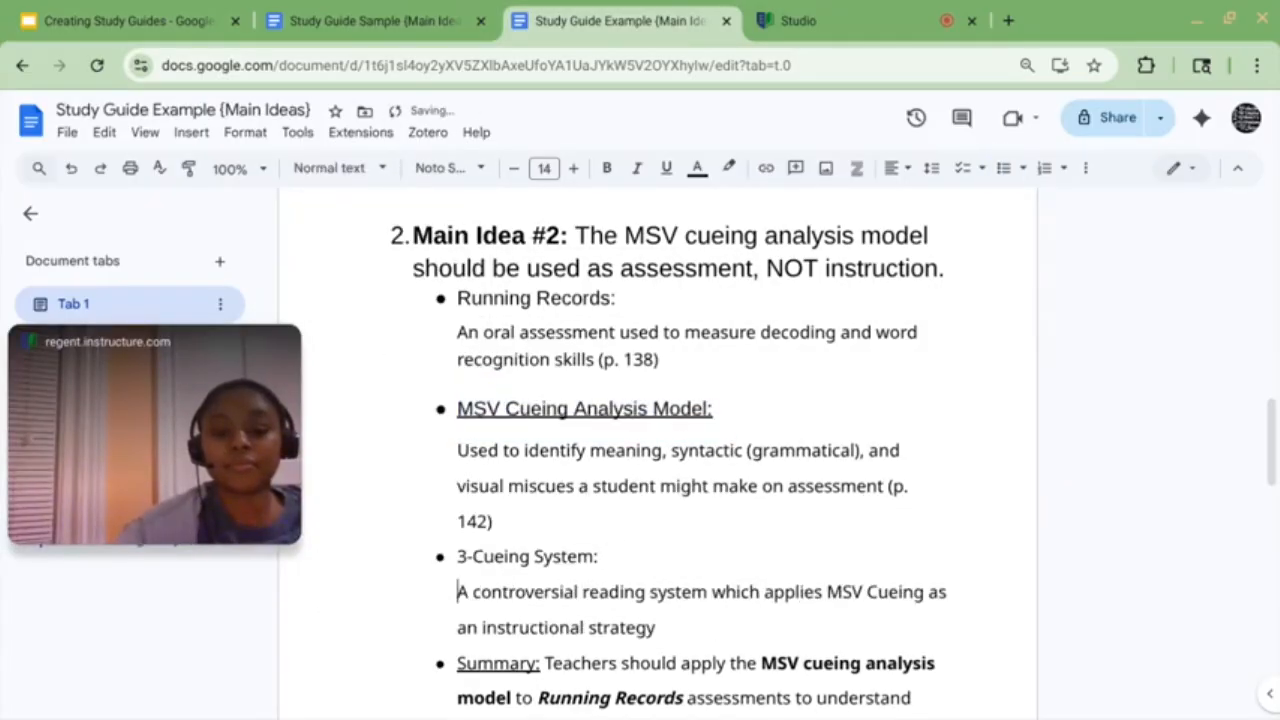
left_click_drag(457, 556, 561, 556)
left_click(329, 168)
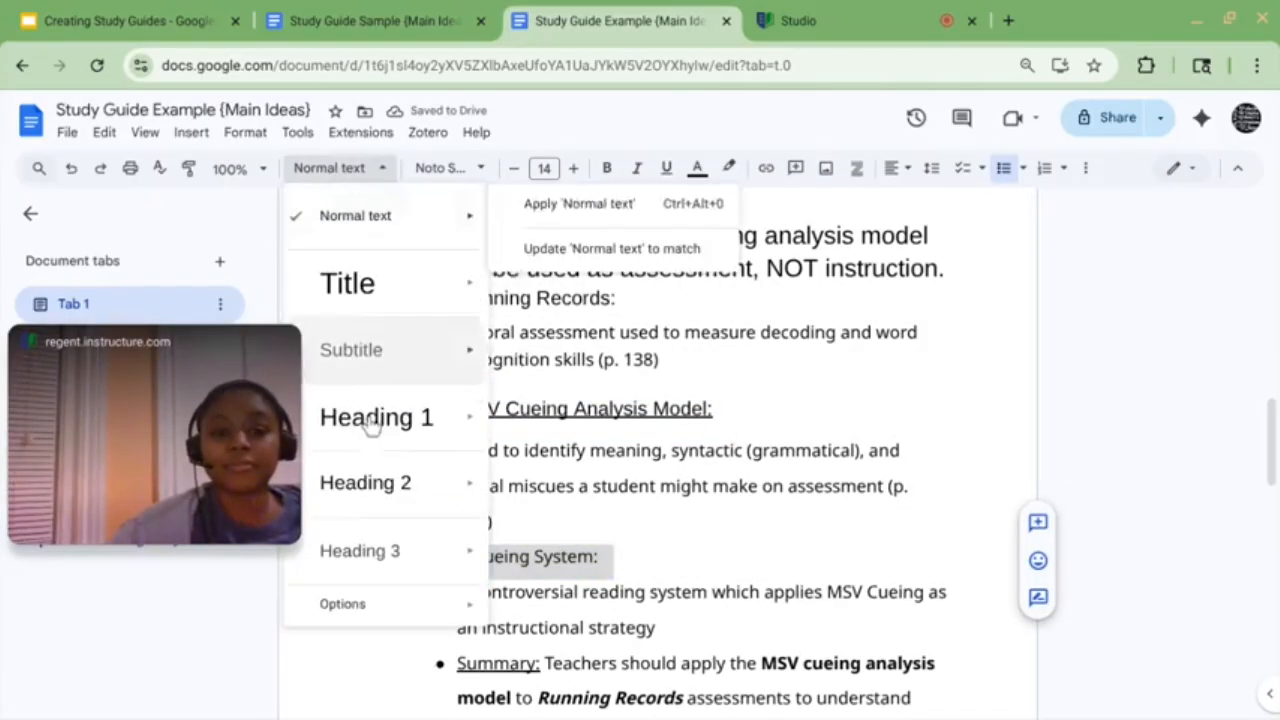
left_click(380, 486)
left_click(700, 508)
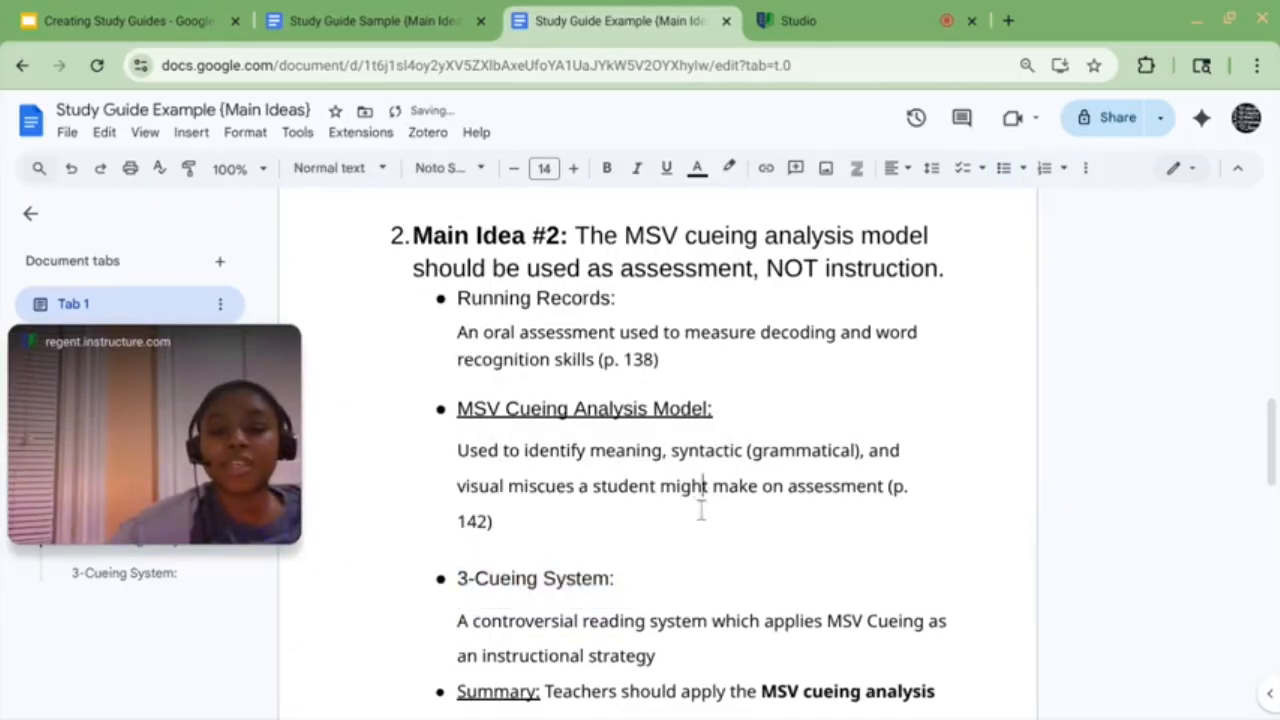
Step: Add two blank lines between the document title and the Main Idea #1 heading
scroll(700, 508, "up", 10)
left_click(700, 366)
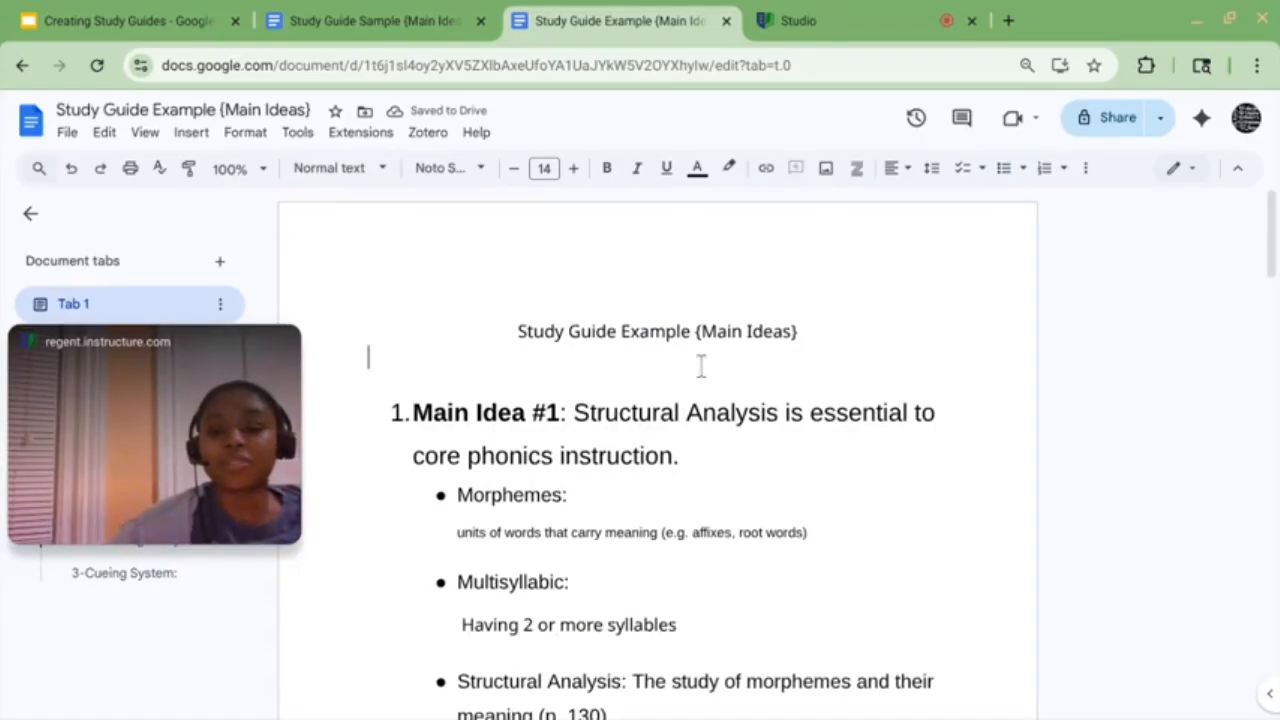
key("Return")
key("Return")
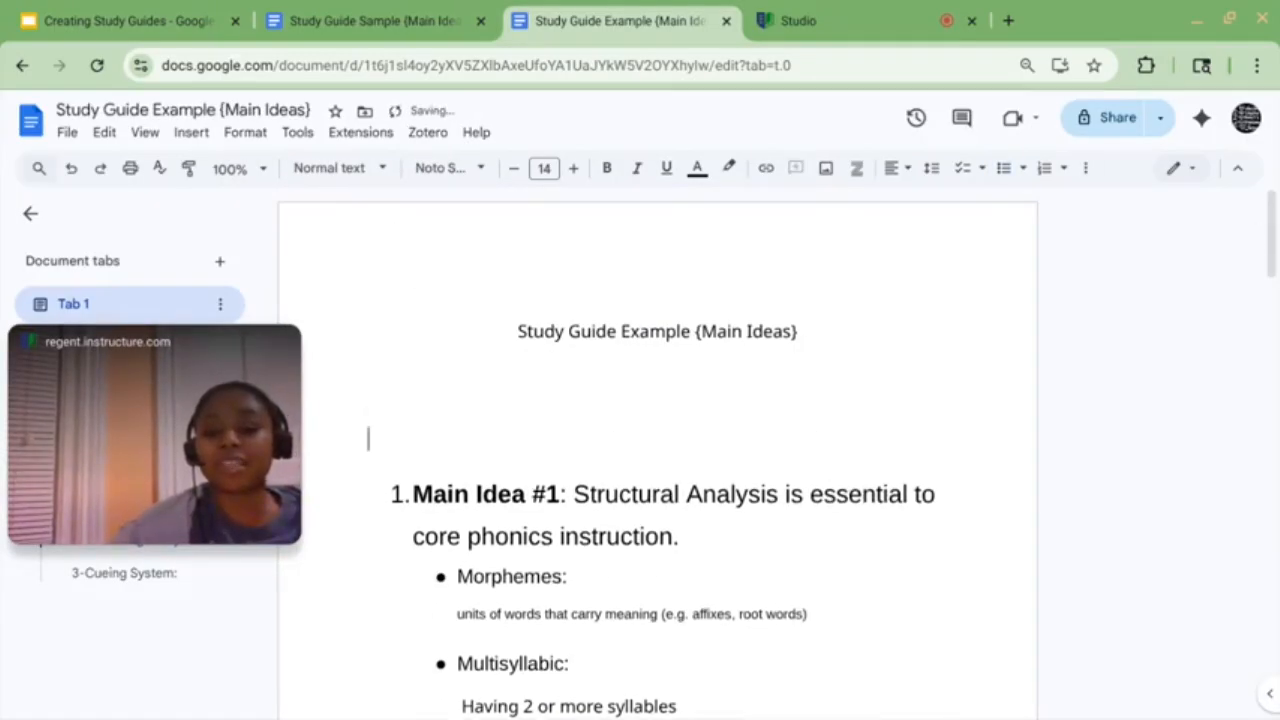
Step: Insert a table of contents made of blue links in the blank space below the document title
left_click(594, 389)
left_click(191, 132)
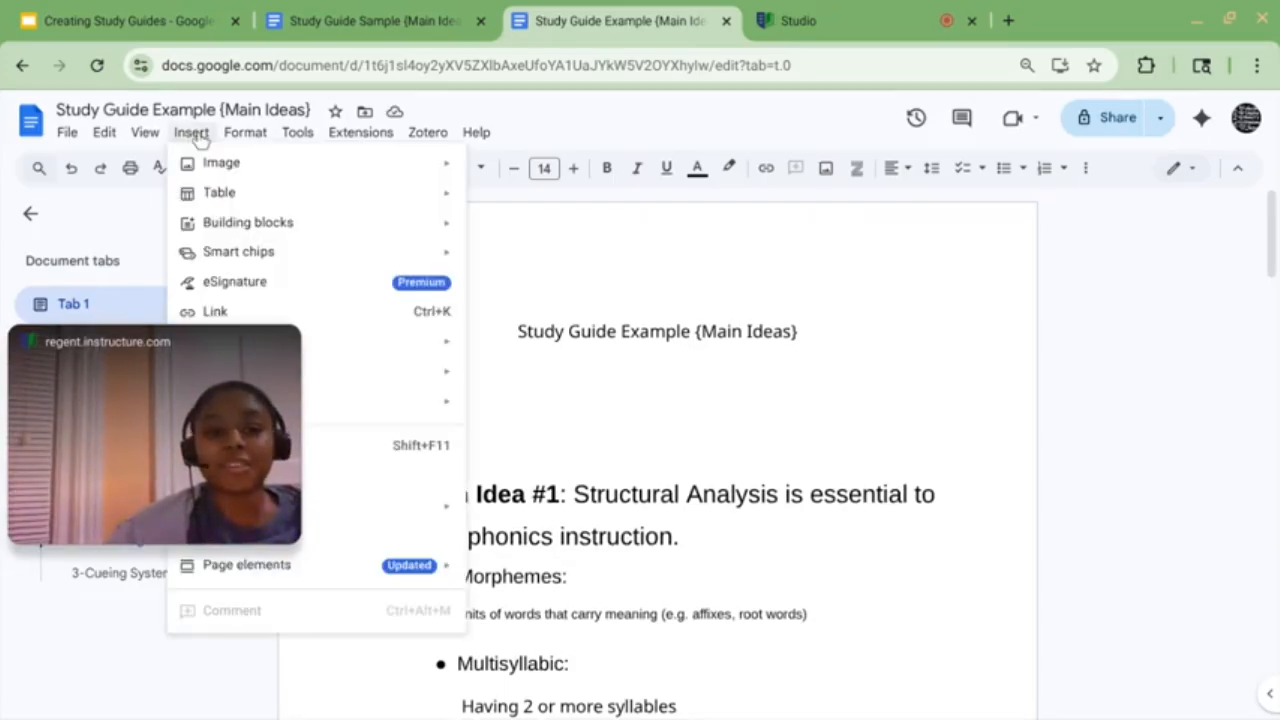
mouse_move(265, 568)
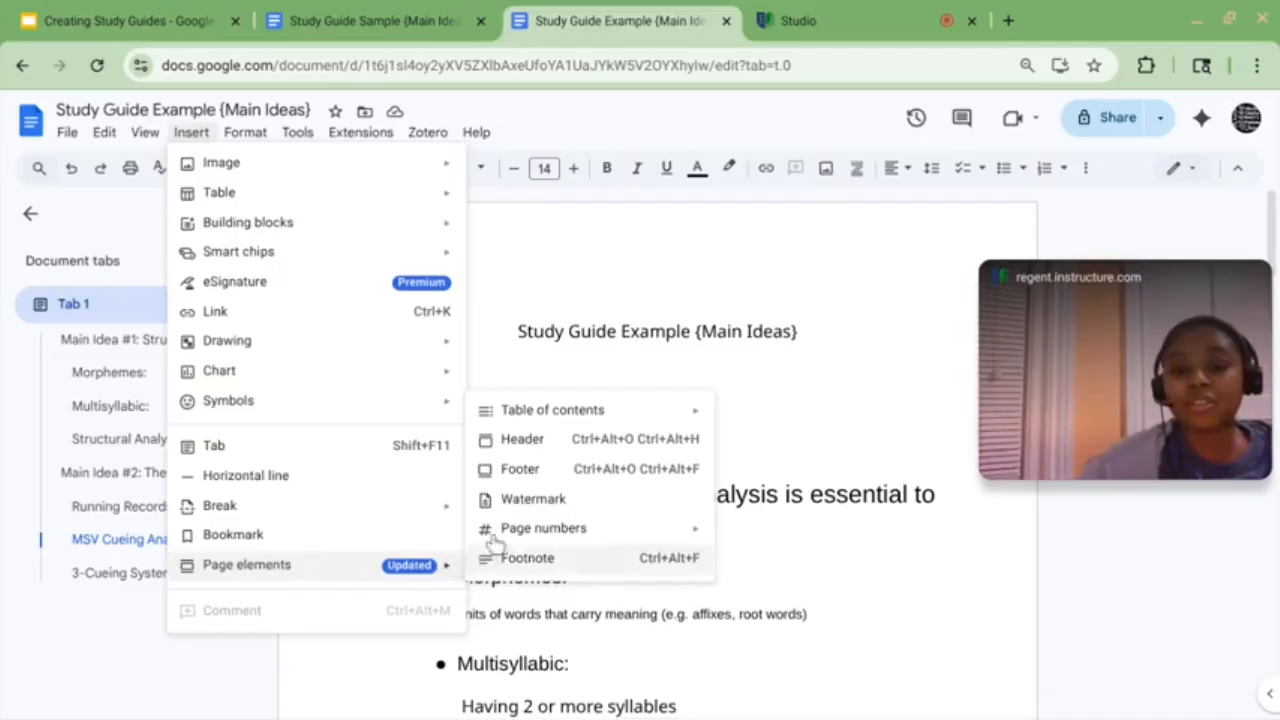
mouse_move(545, 423)
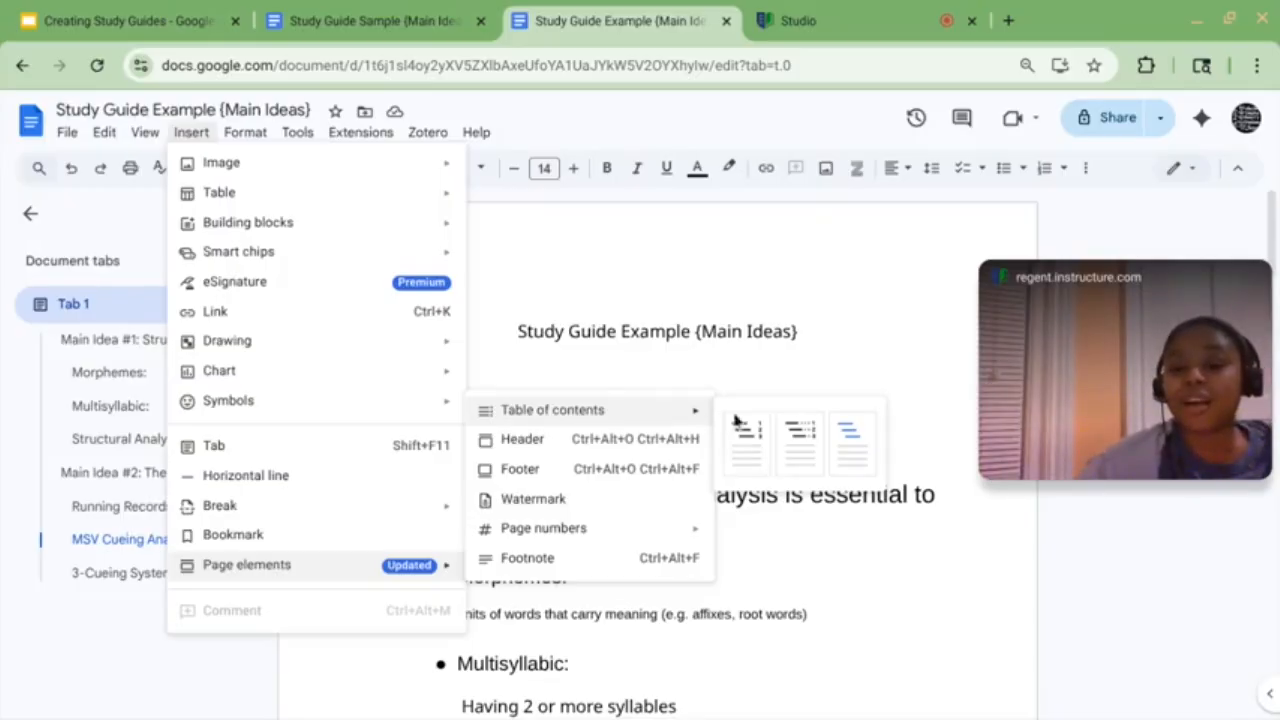
left_click(853, 433)
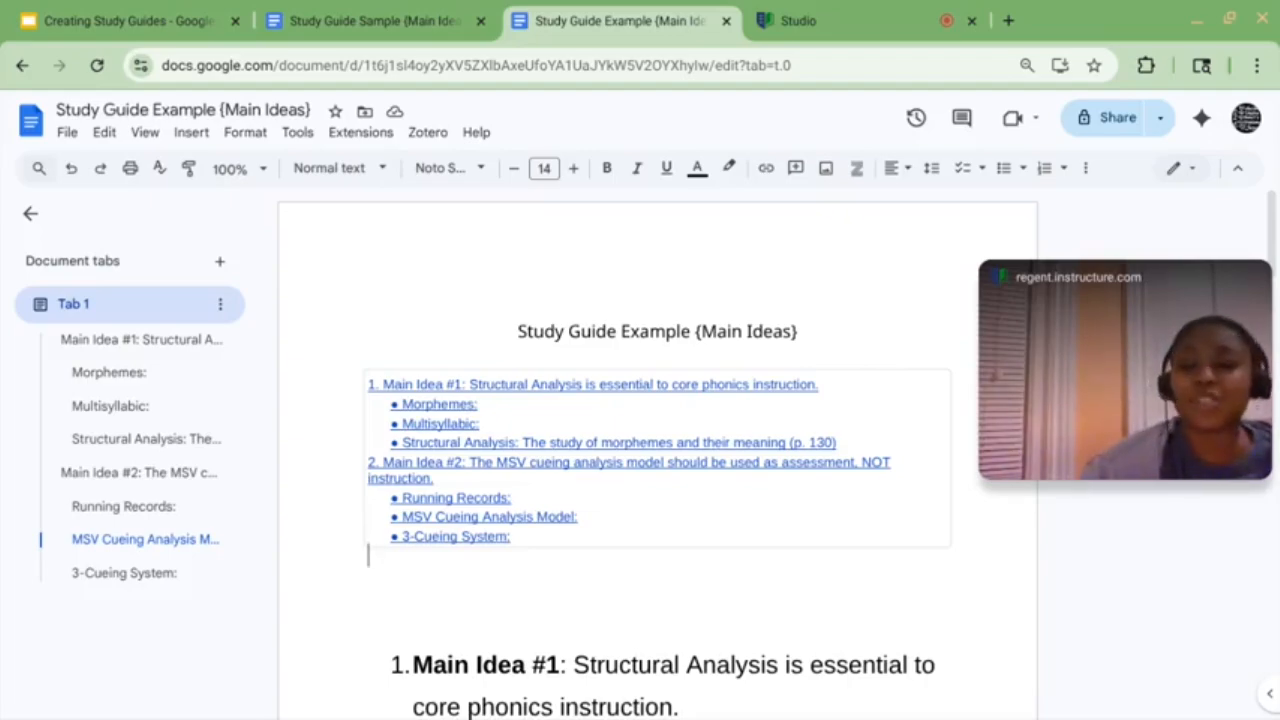
Step: Jump to the Structural Analysis entry from the table of contents and put its definition on its own line
left_click(451, 449)
left_click(471, 474)
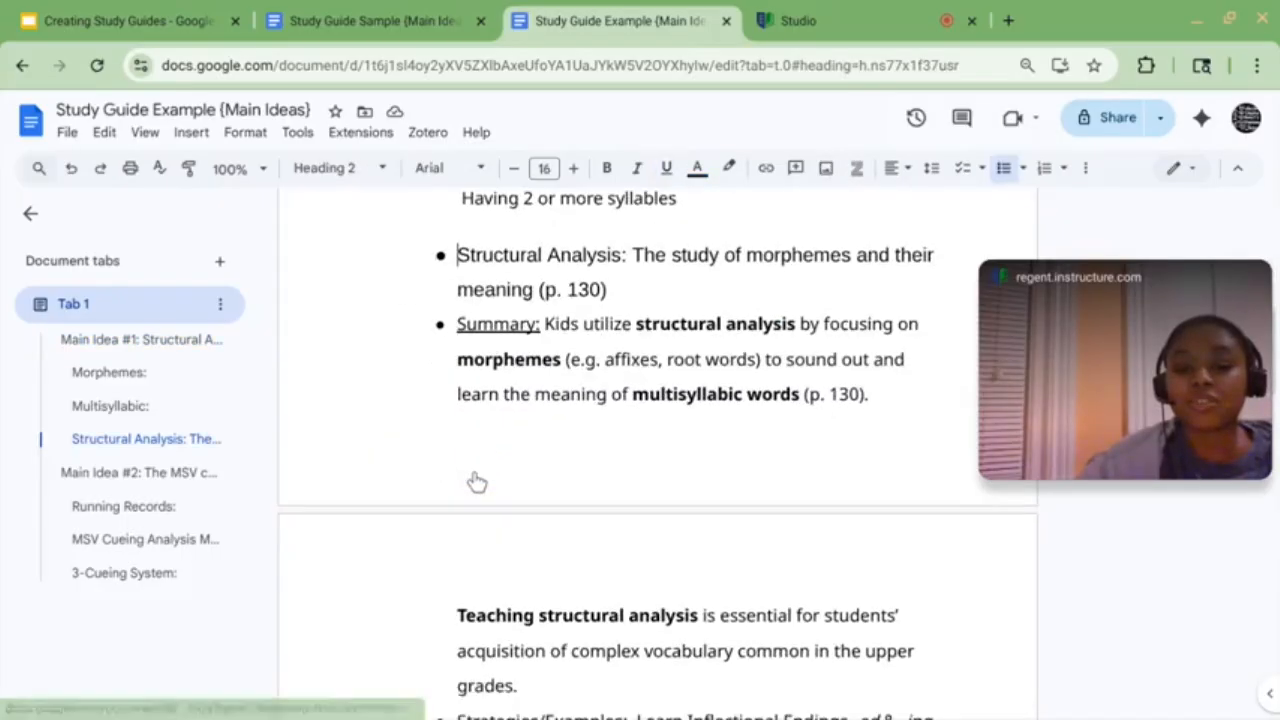
left_click(631, 255)
key("Return")
key("BackSpace")
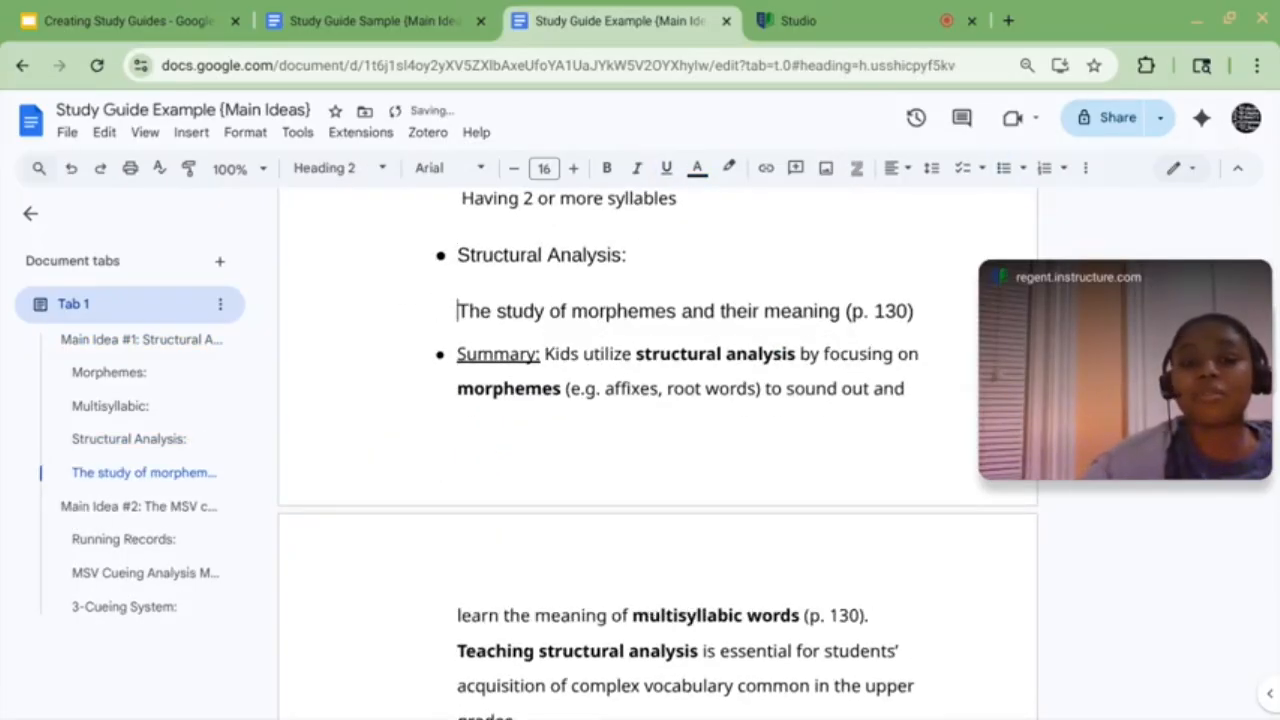
Step: Apply the Normal text style to the definition line "The study of morphemes and their meaning (p. 130)"
left_click_drag(455, 314, 906, 313)
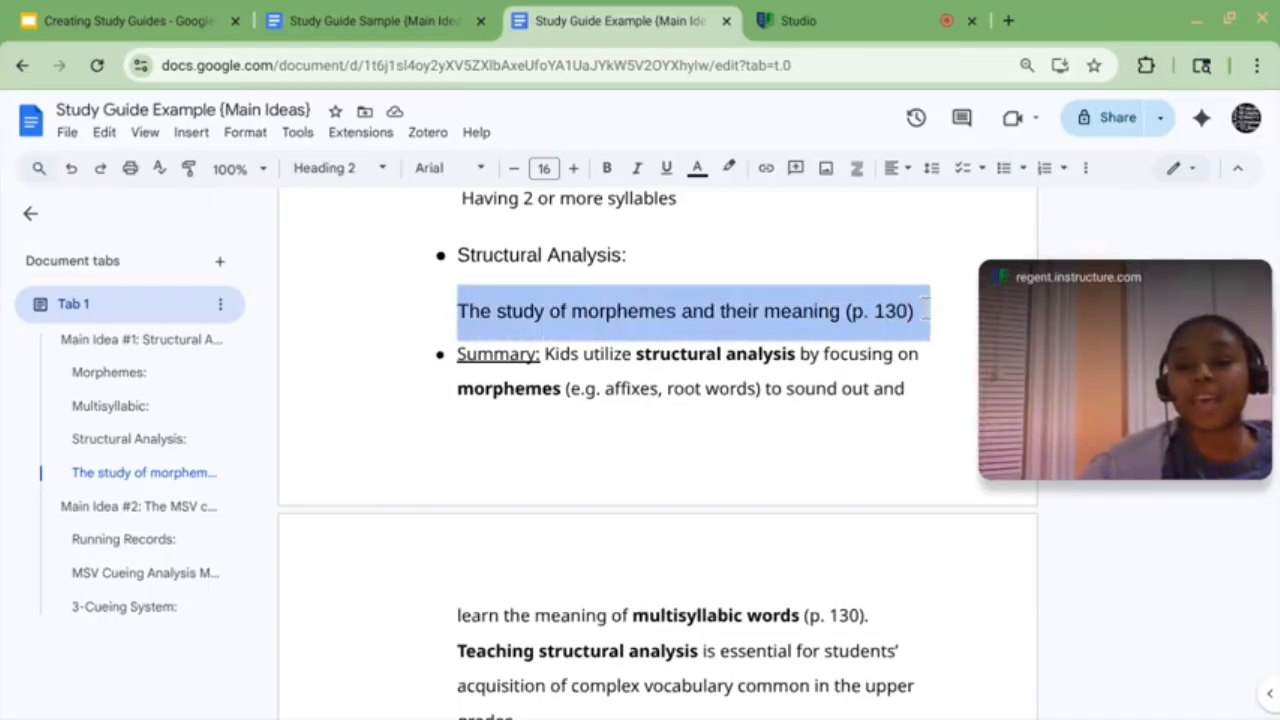
left_click(371, 175)
mouse_move(375, 218)
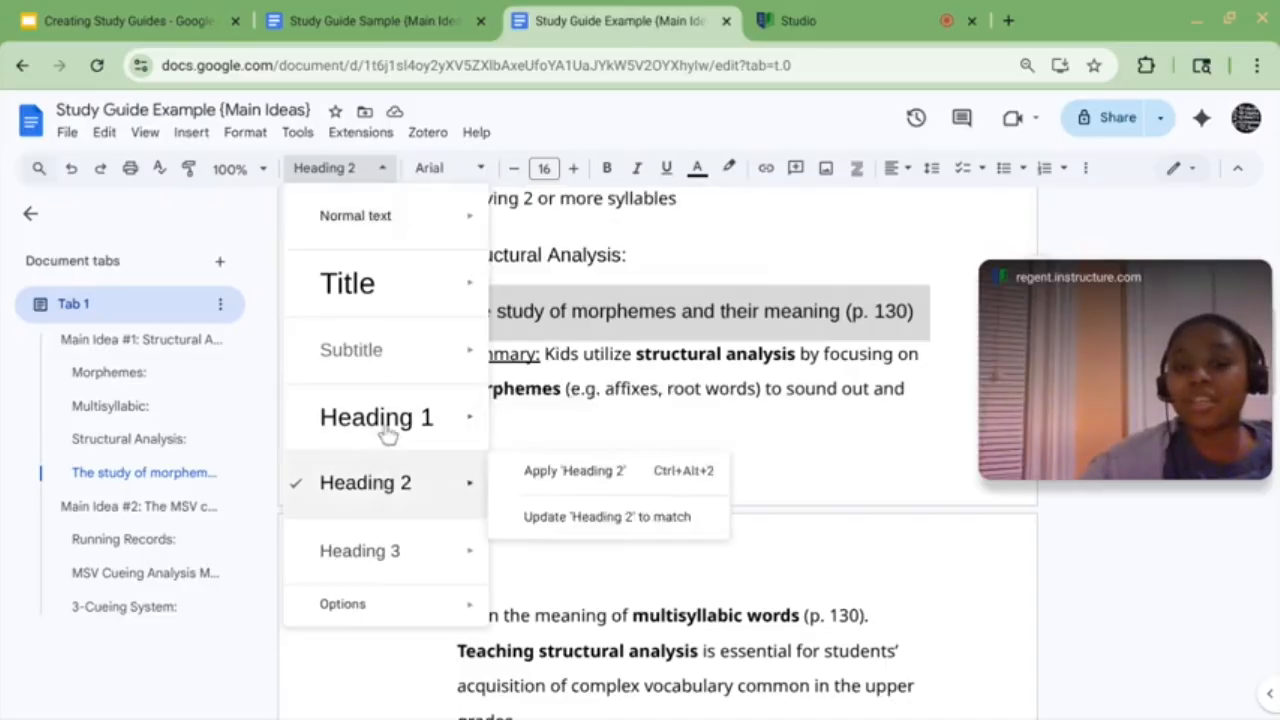
mouse_move(392, 418)
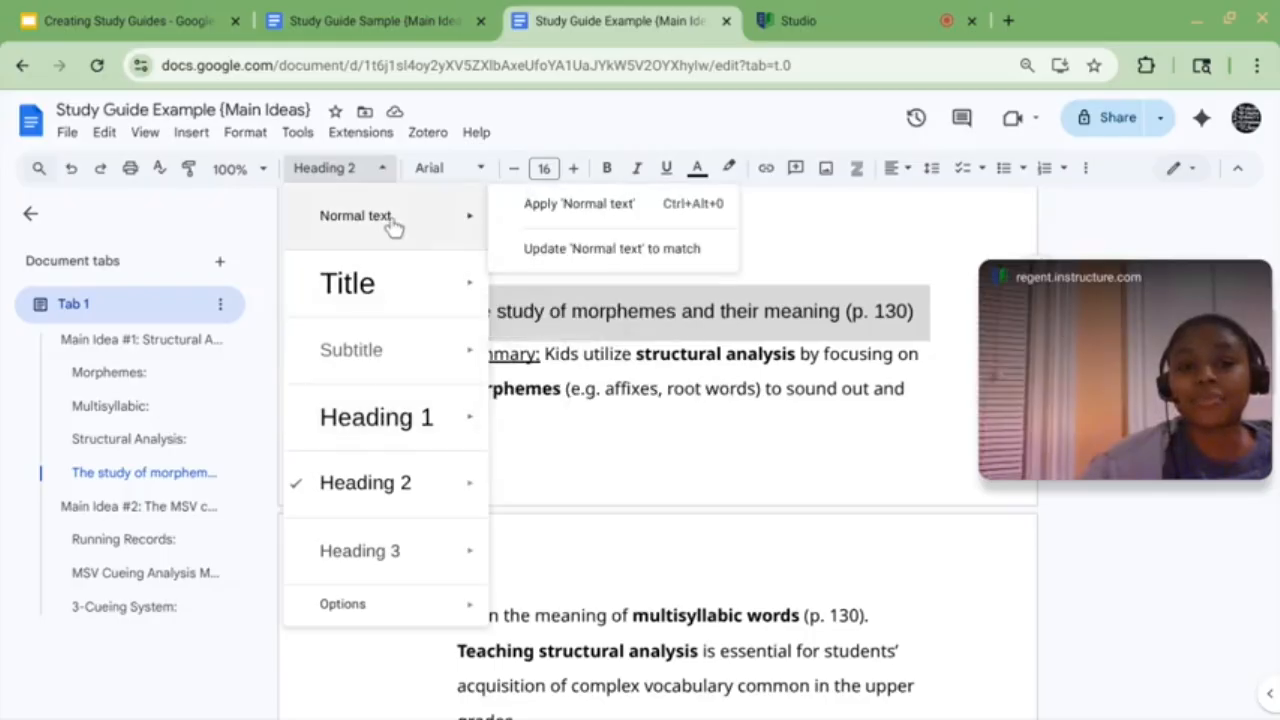
left_click(533, 209)
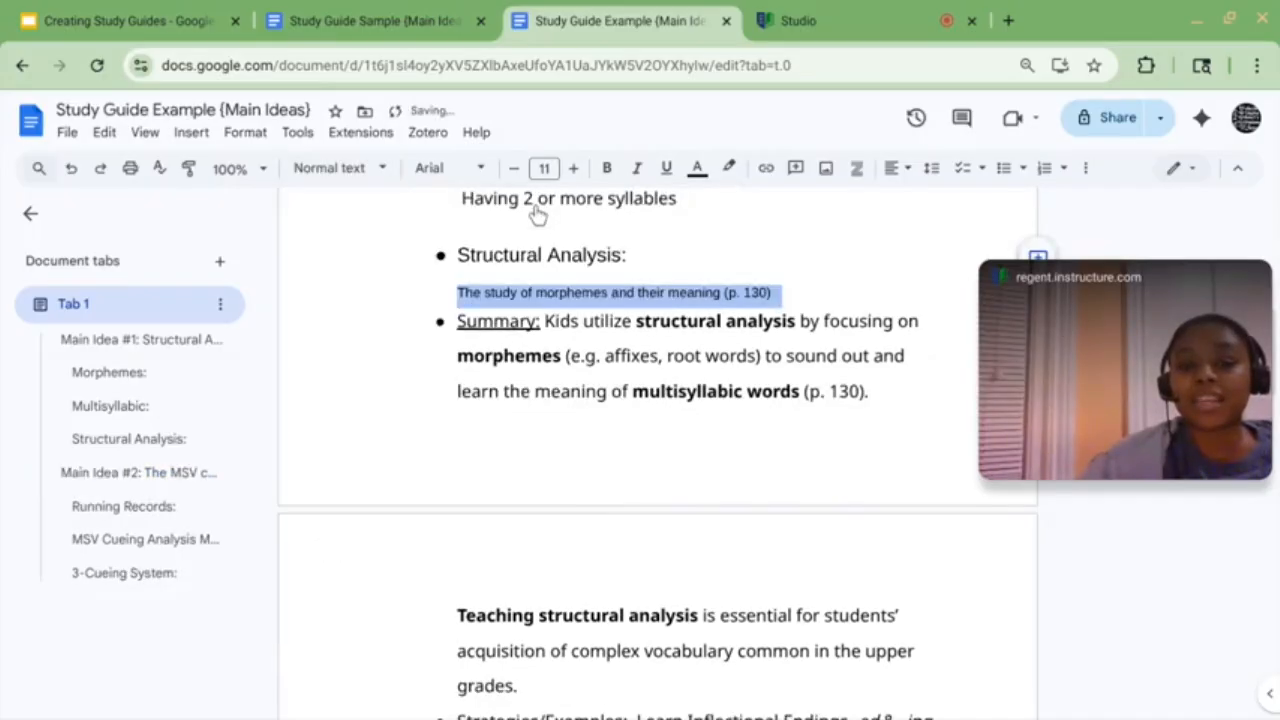
Step: Set the Structural Analysis definition in Noto Sans Georgian and increase its font size
left_click(458, 168)
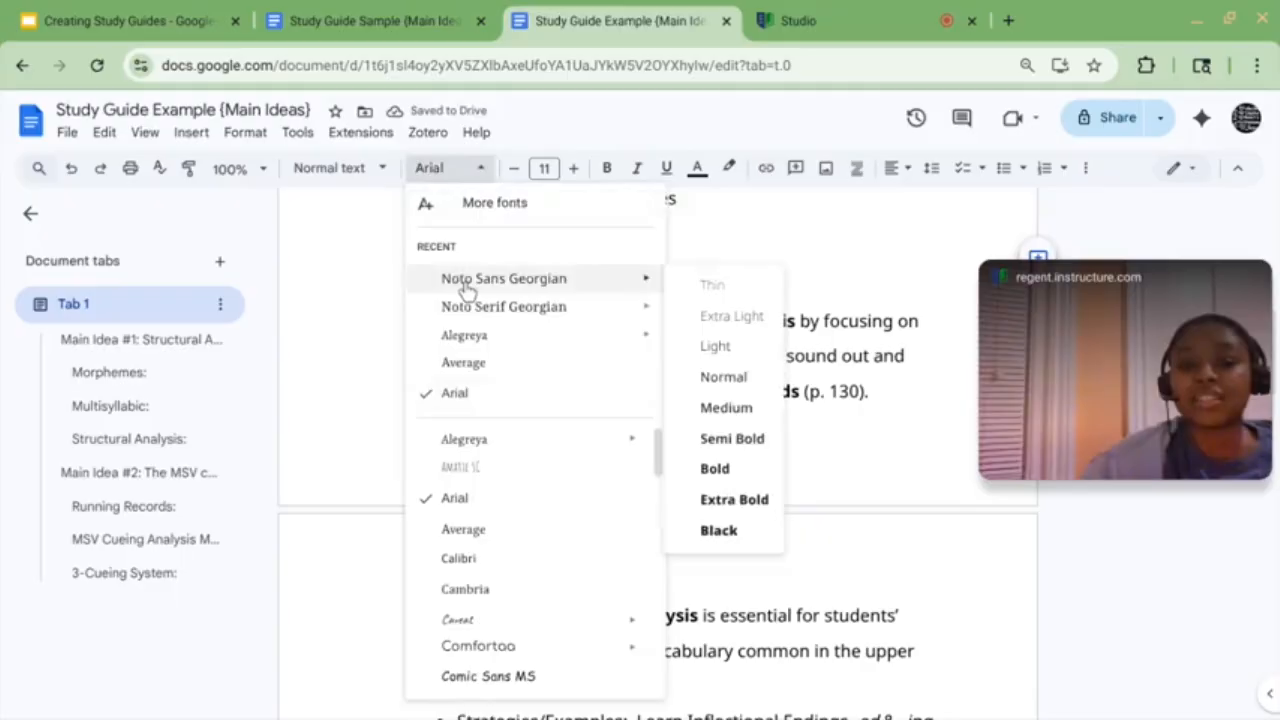
left_click(466, 283)
left_click(574, 168)
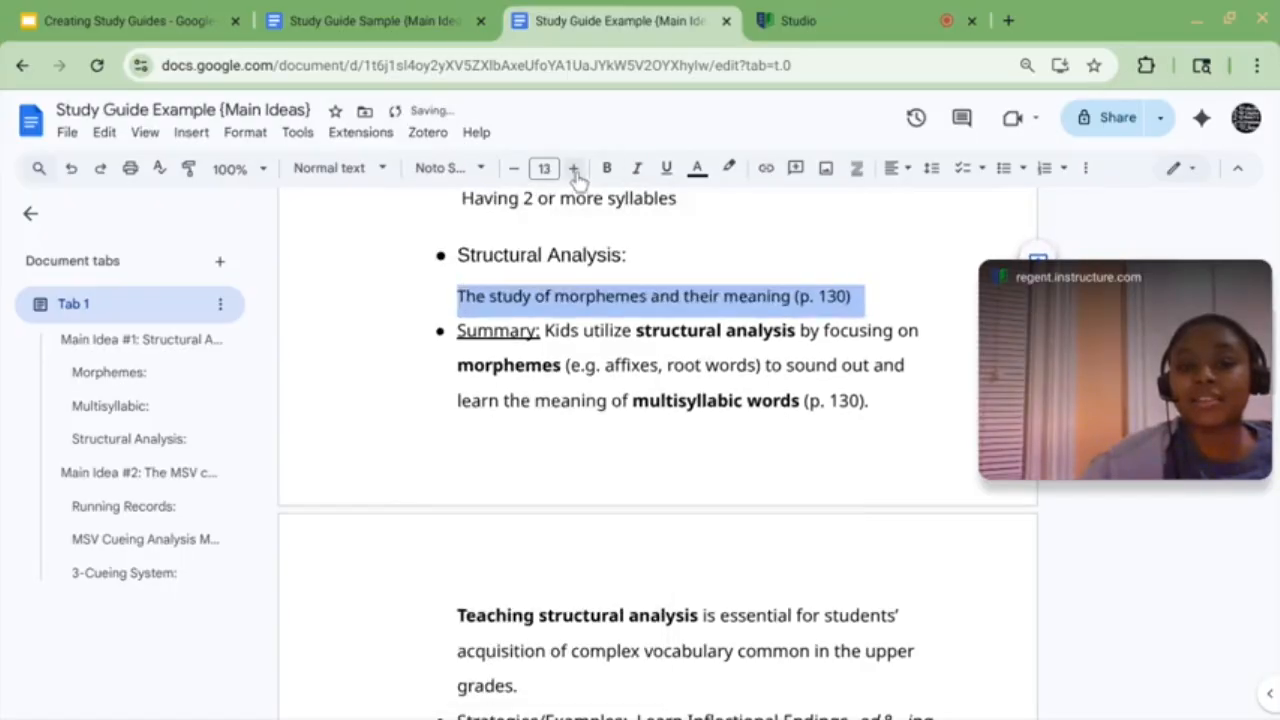
left_click(574, 168)
left_click(574, 168)
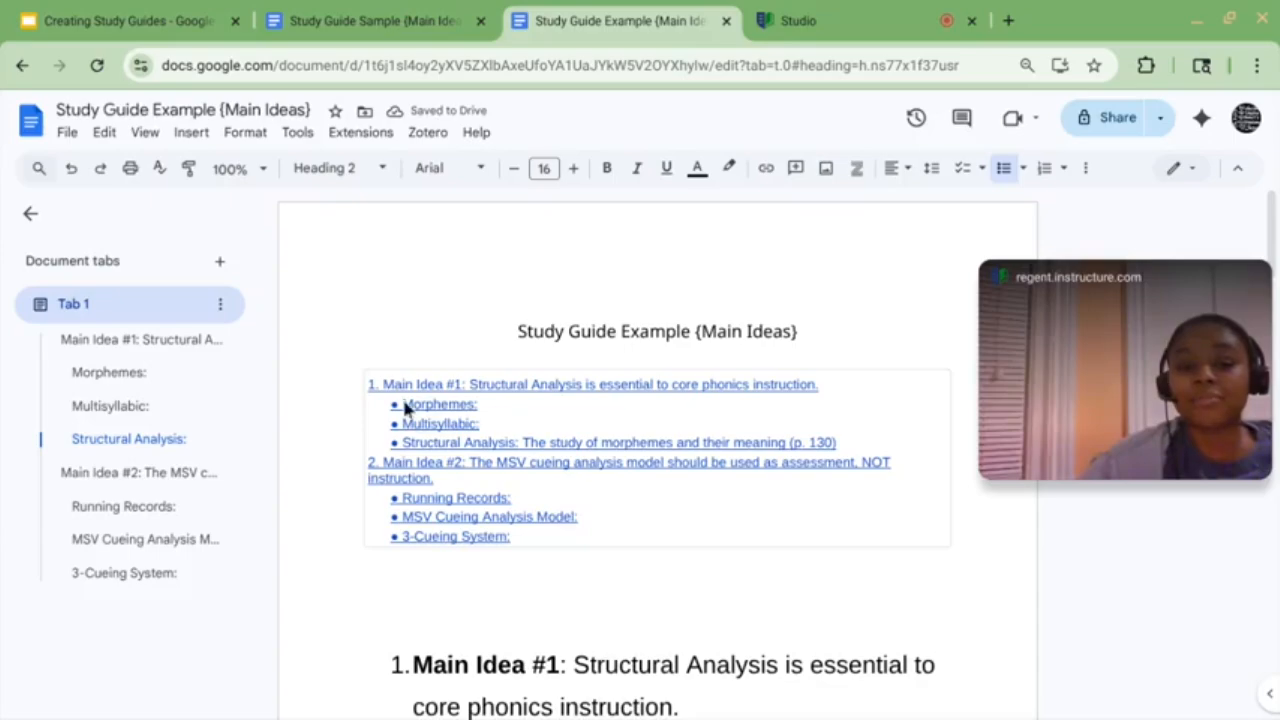
Step: Update the table of contents below the document title to reflect the shortened Structural Analysis heading
left_click(377, 420)
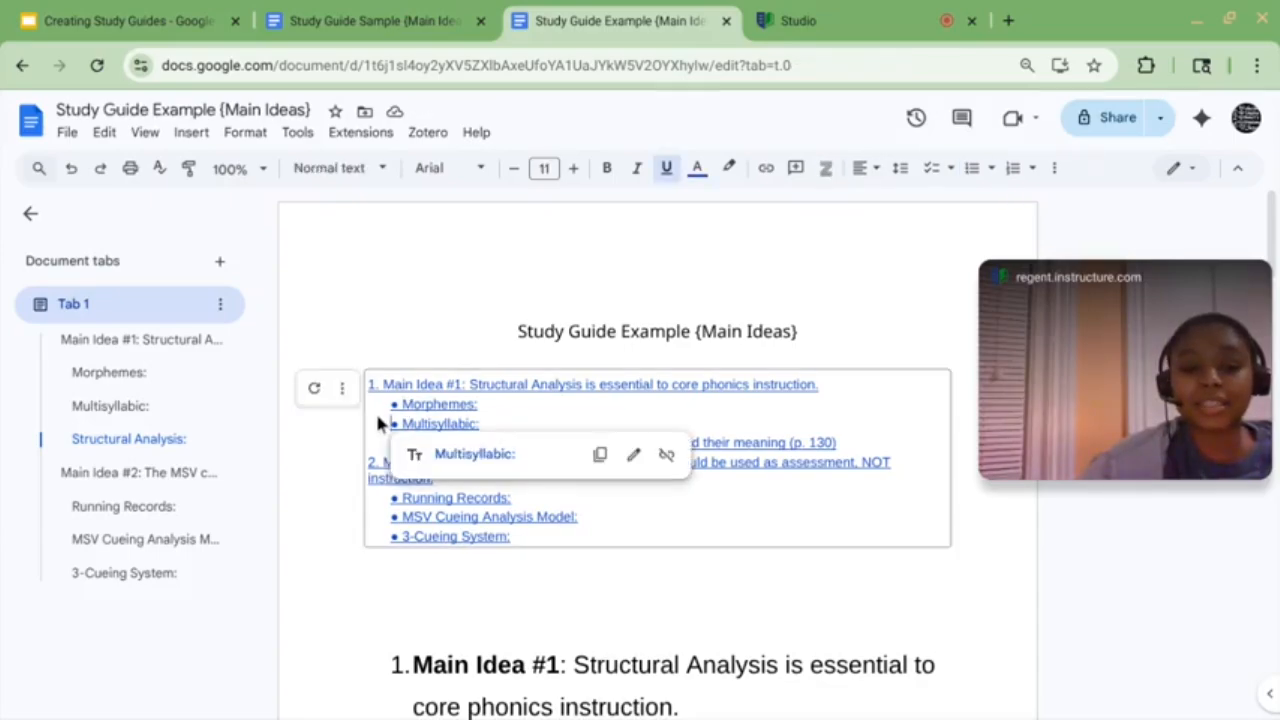
left_click(314, 388)
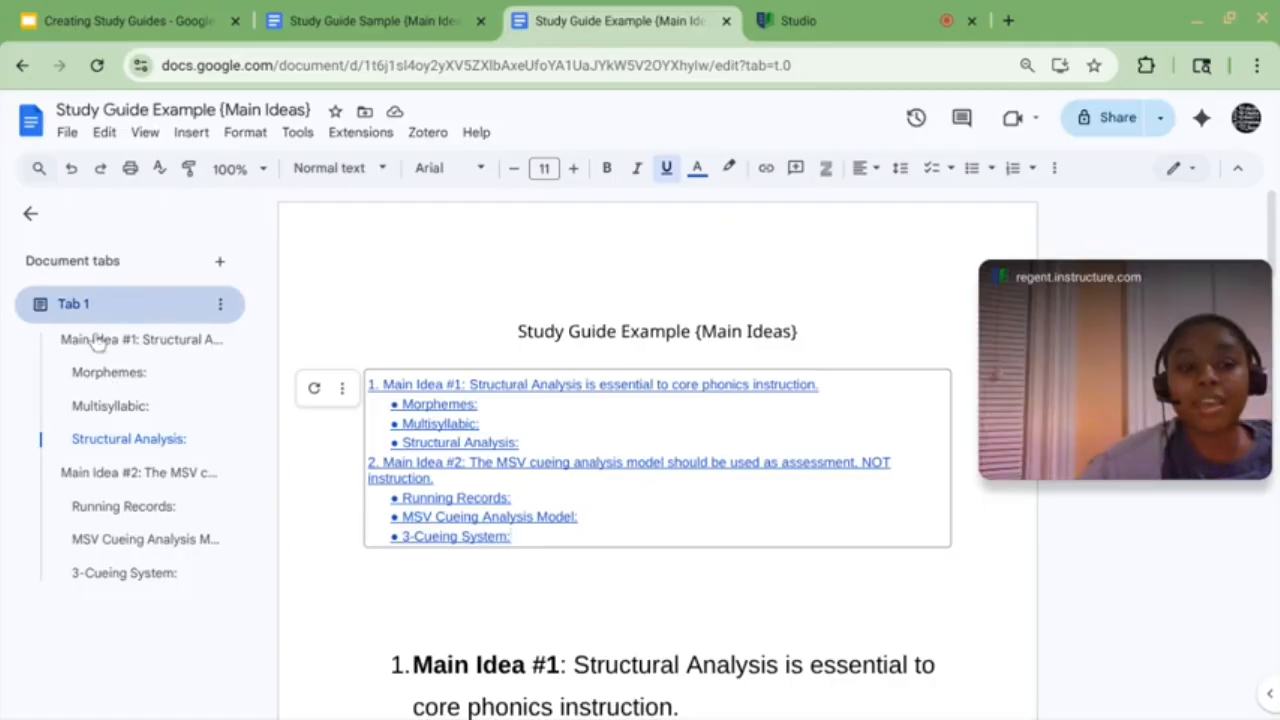
Step: Use the document outline to visit Main Idea #2 and 3-Cueing System, and examine the 3-Cueing System term and definition
left_click(135, 480)
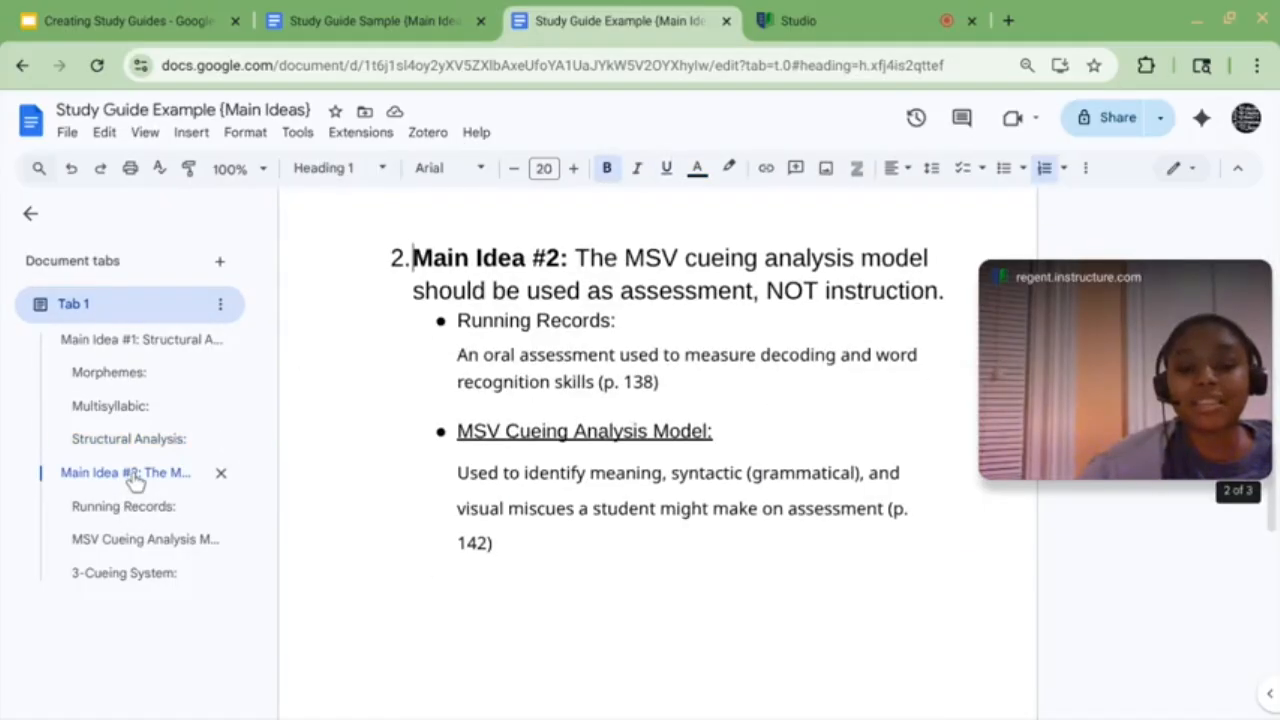
left_click(150, 578)
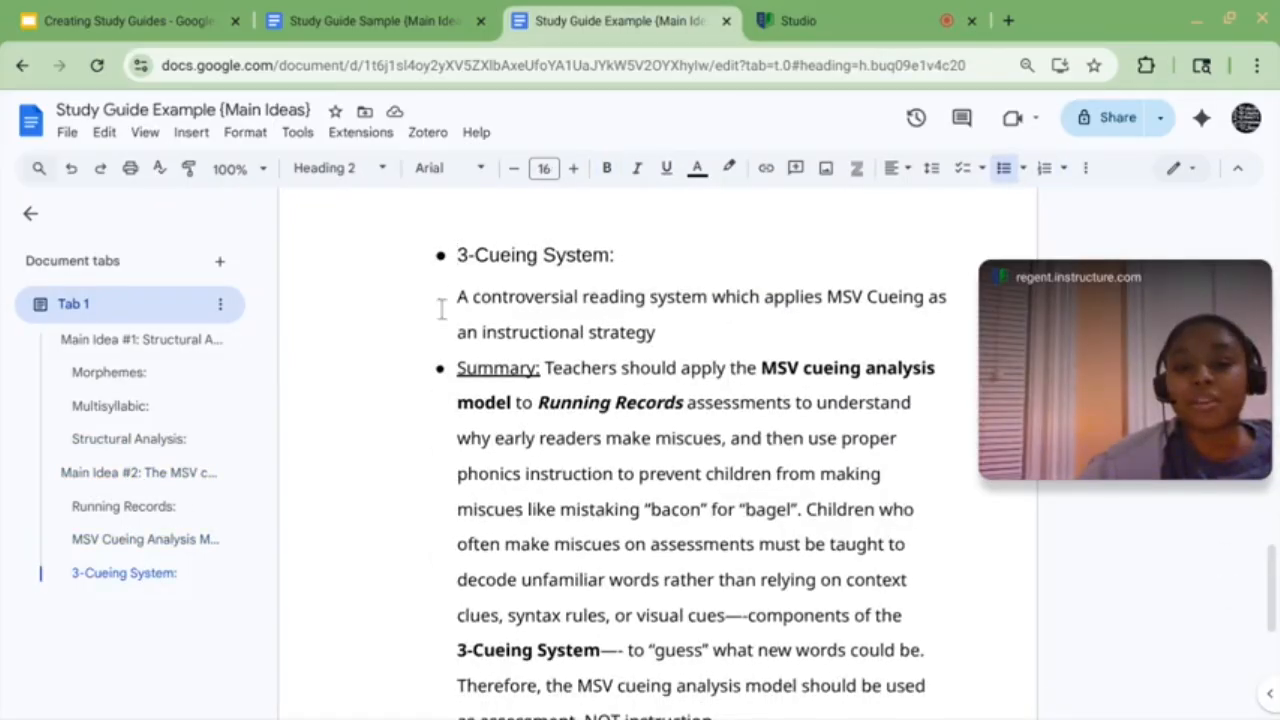
left_click_drag(457, 255, 626, 257)
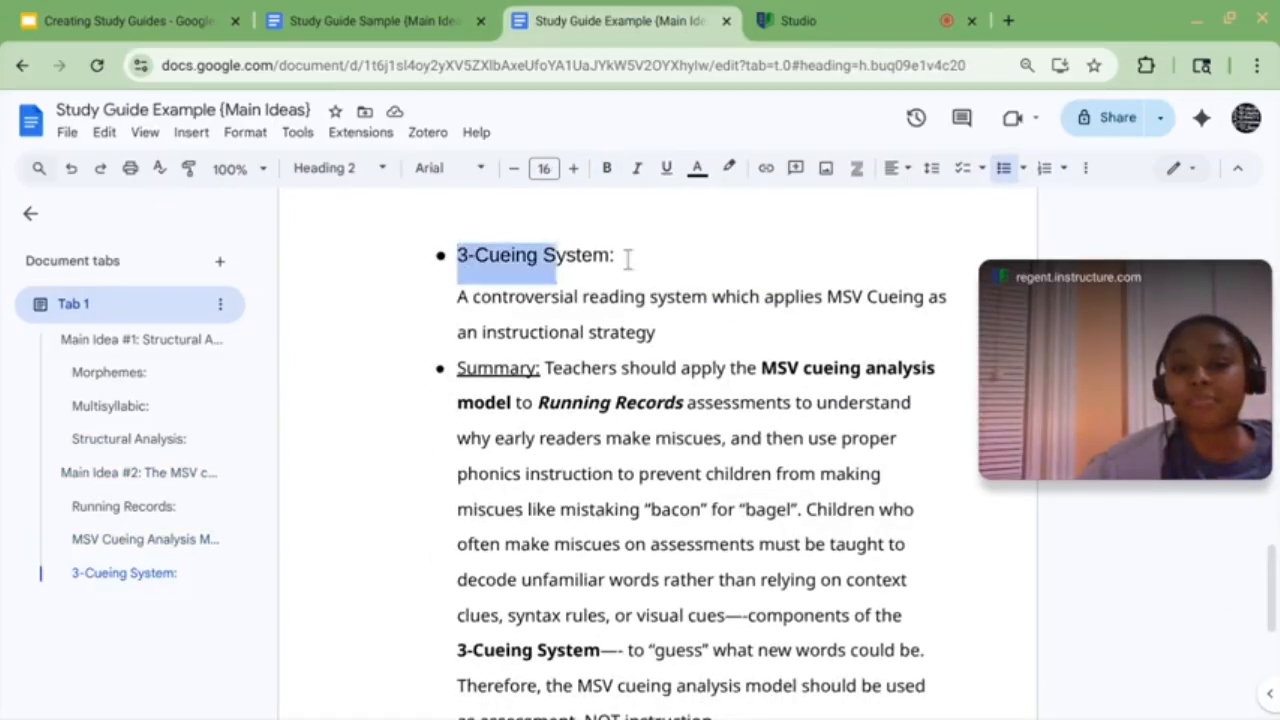
left_click(460, 298)
left_click_drag(476, 298, 675, 330)
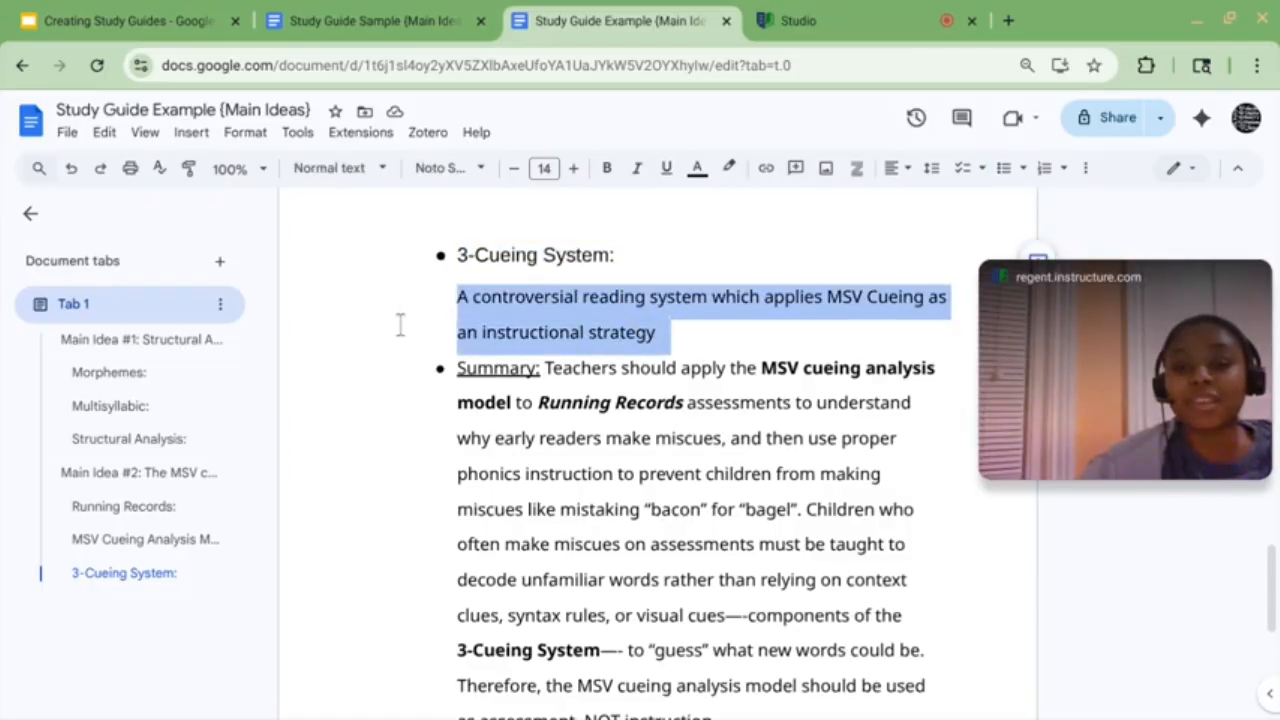
left_click(697, 338)
Step: Review the Main Idea #2 summary and the page reference at the end of the Running Records definition
scroll(697, 338, "down", 1)
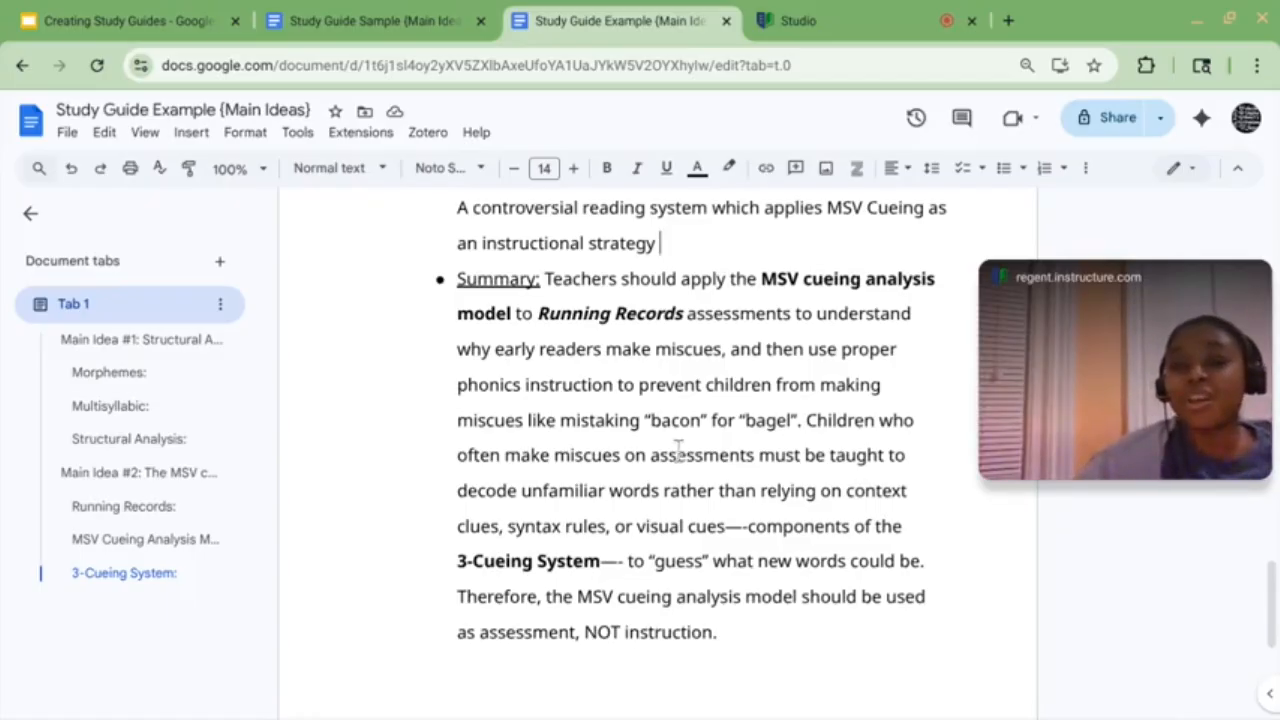
scroll(678, 449, "up", 10)
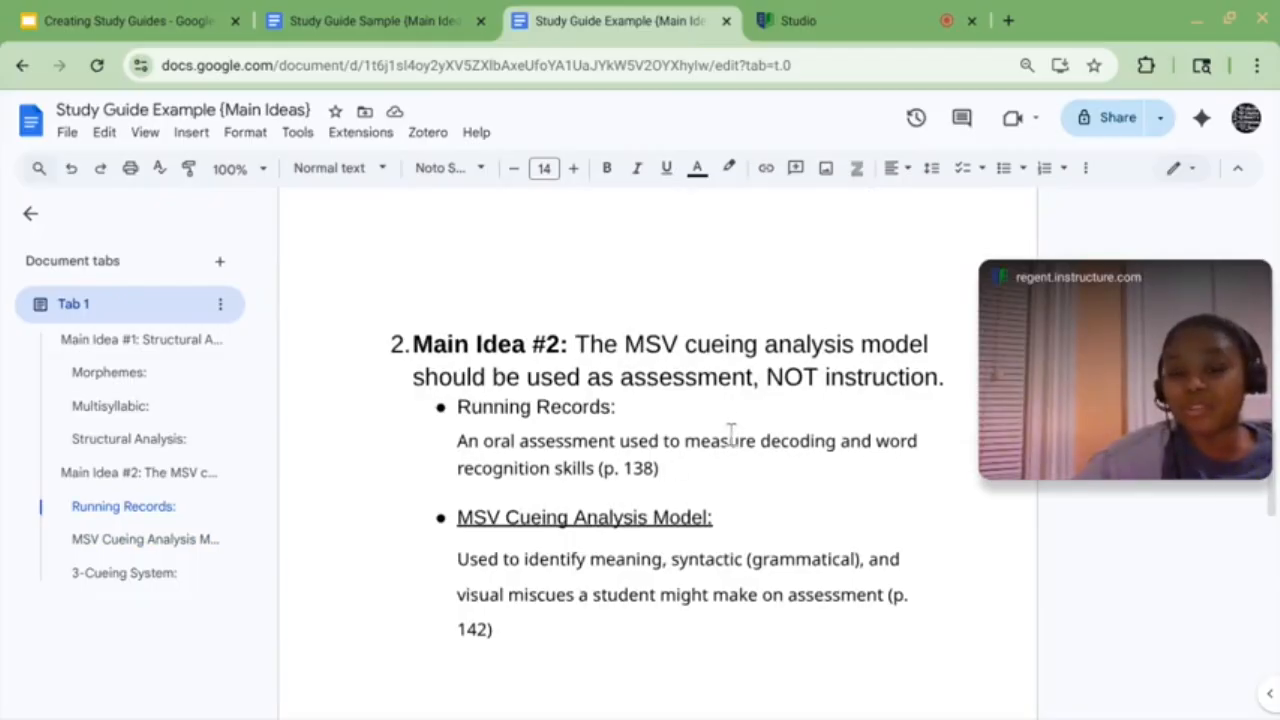
scroll(735, 430, "up", 1)
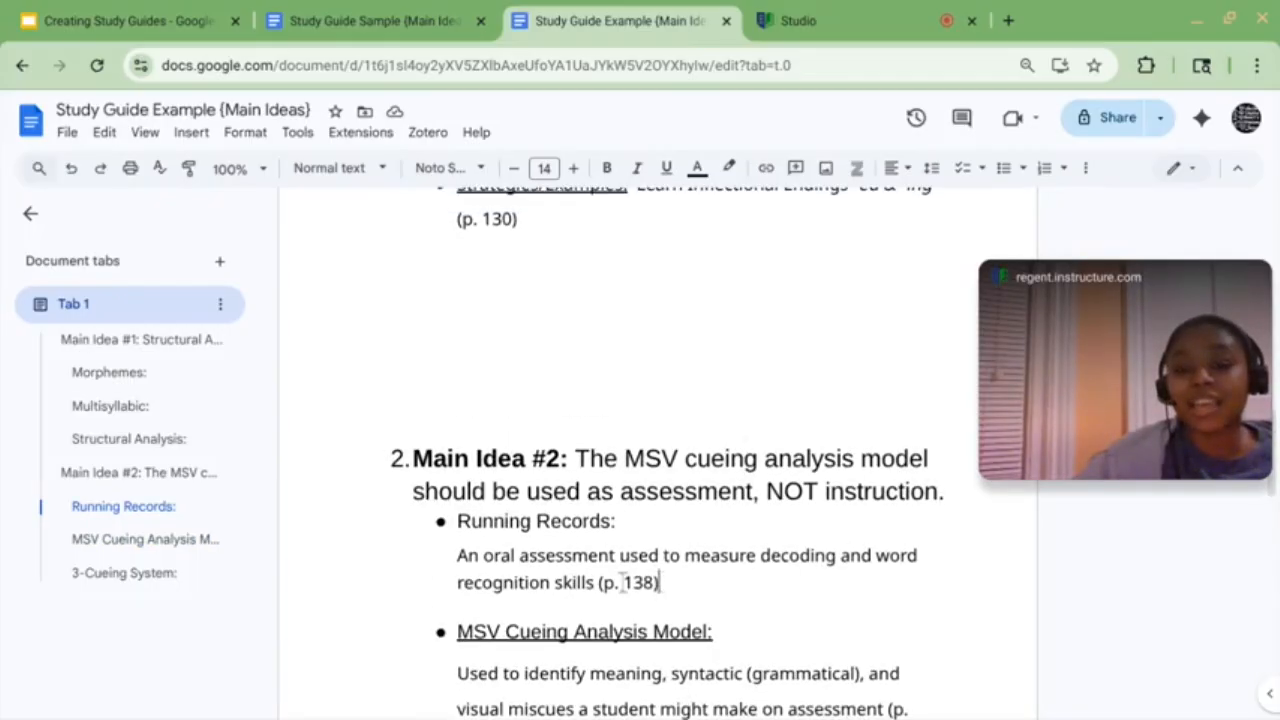
left_click_drag(660, 582, 598, 583)
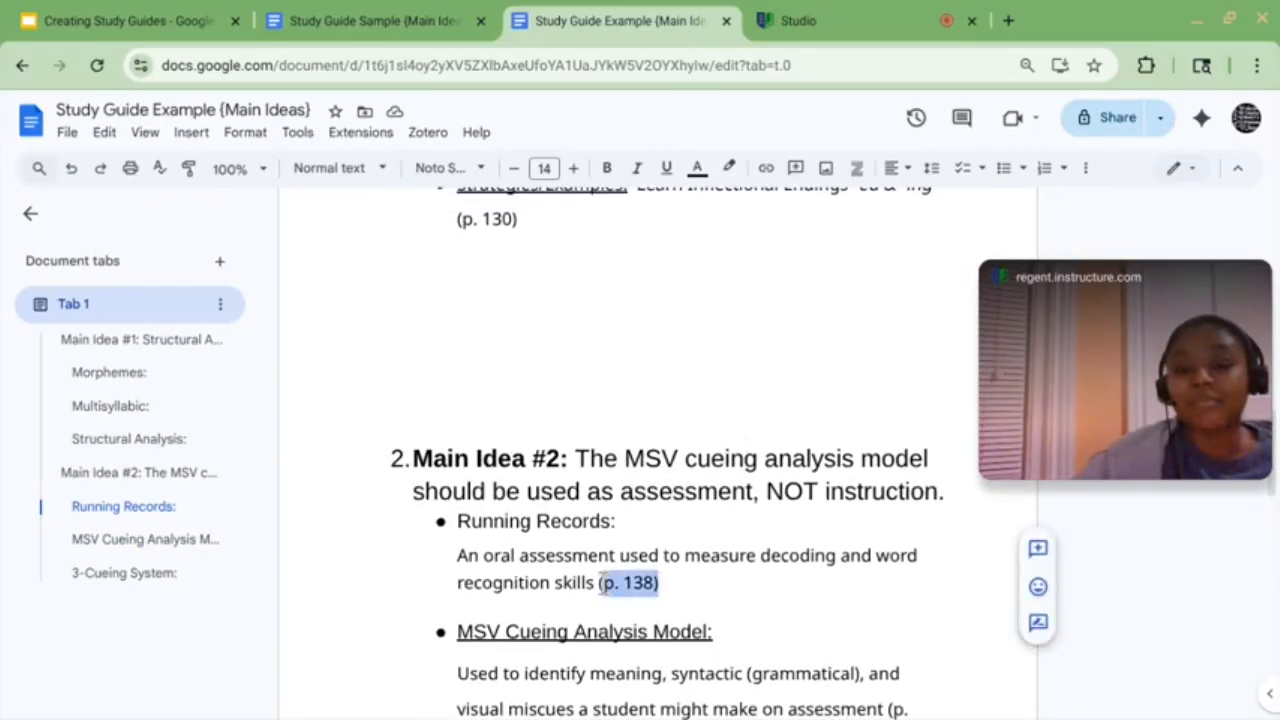
left_click(677, 581)
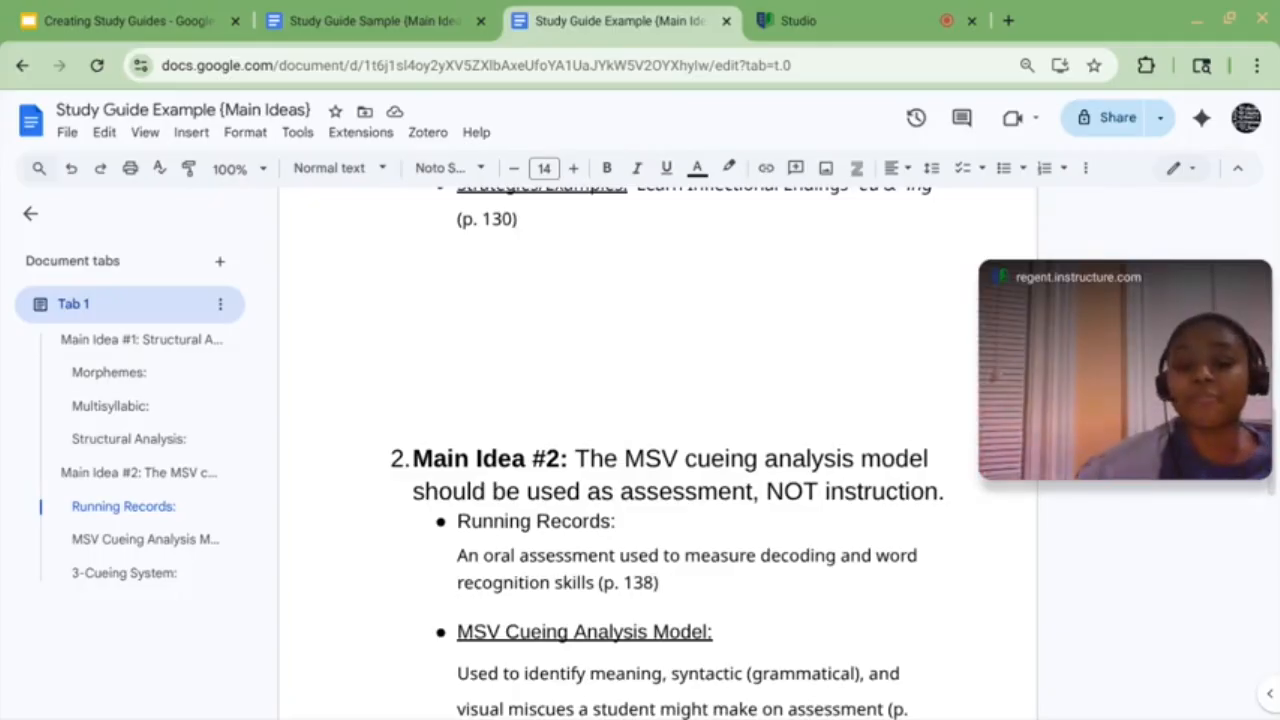
Step: Review the Main Idea #1 section, the table of contents and the available heading styles
scroll(560, 374, "up", 9)
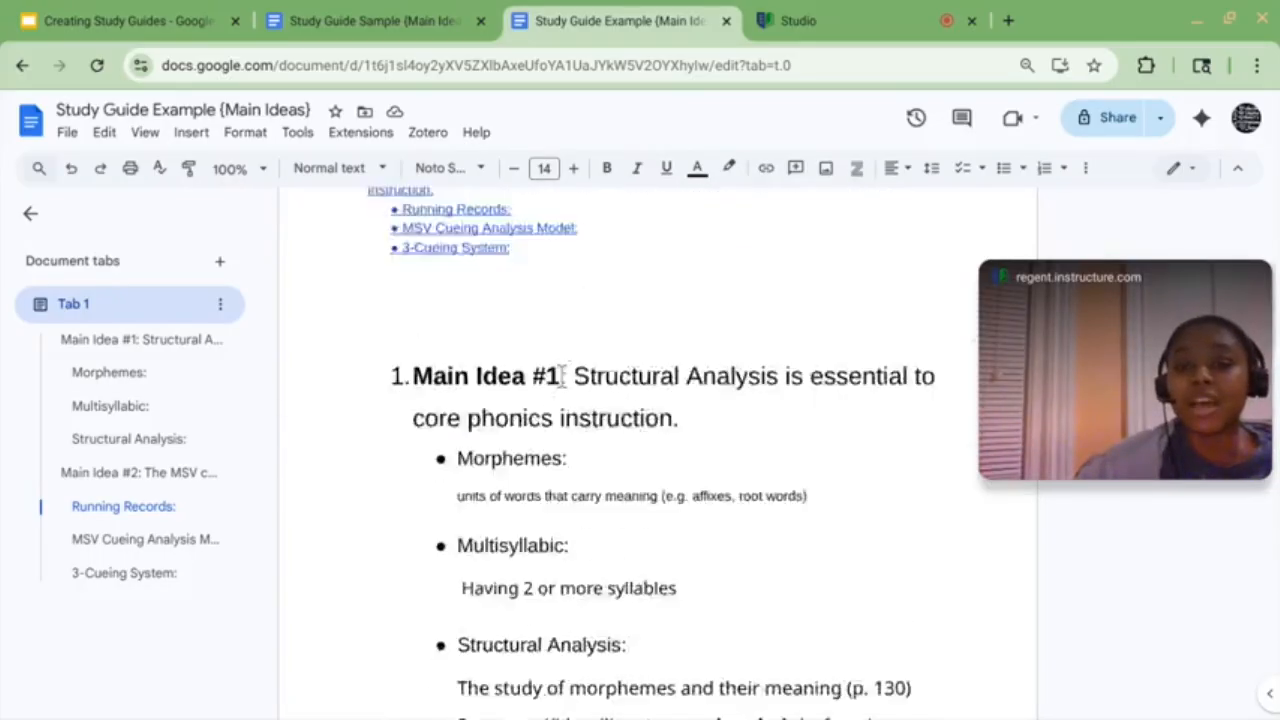
scroll(560, 374, "up", 3)
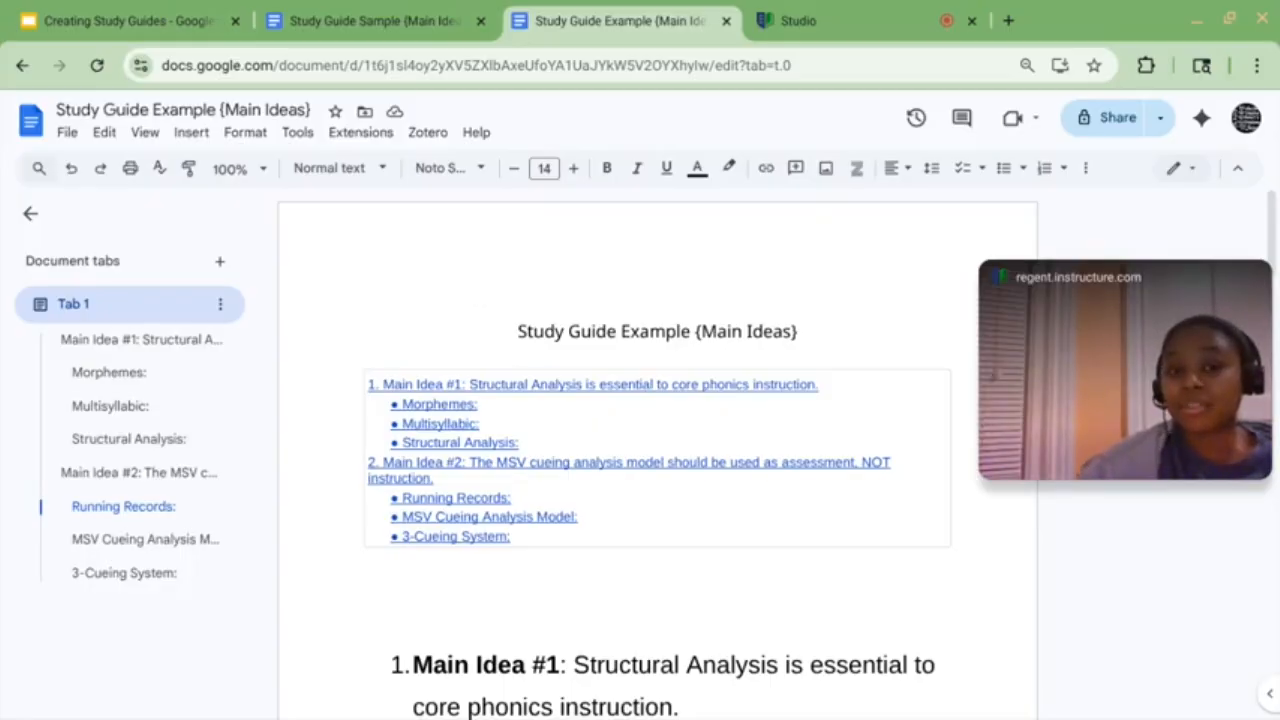
left_click(381, 170)
mouse_move(349, 420)
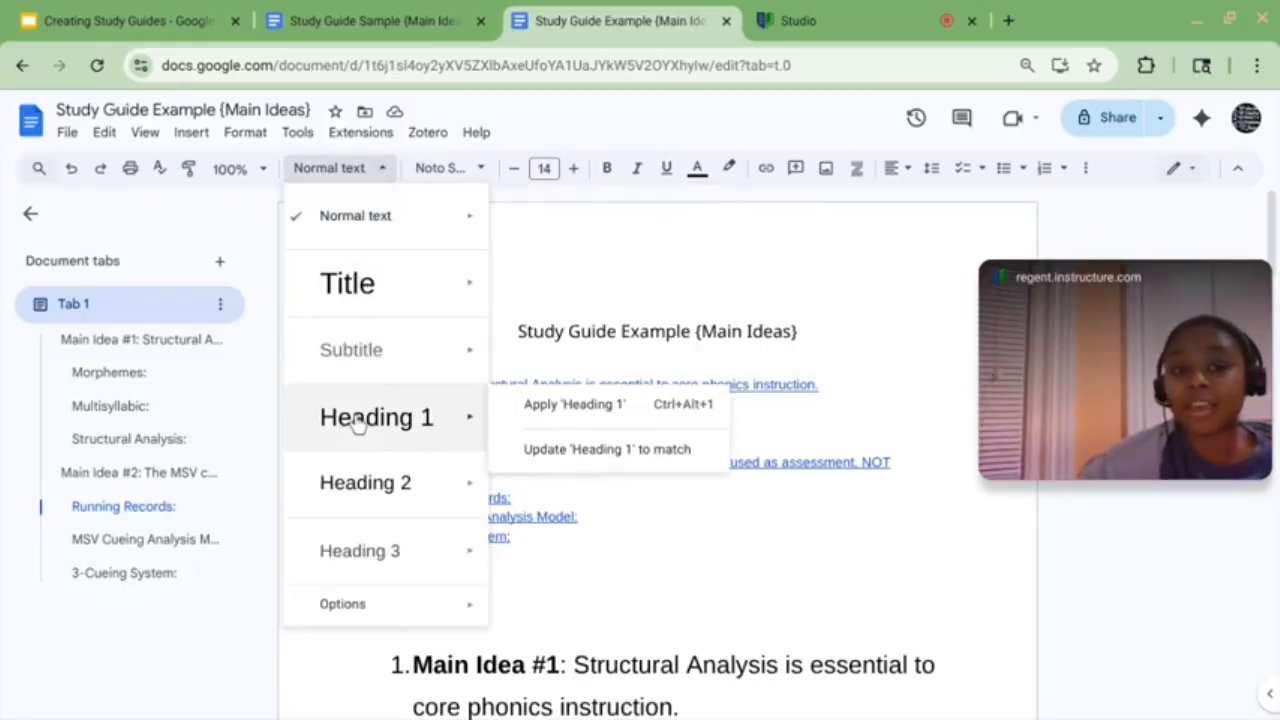
left_click(651, 216)
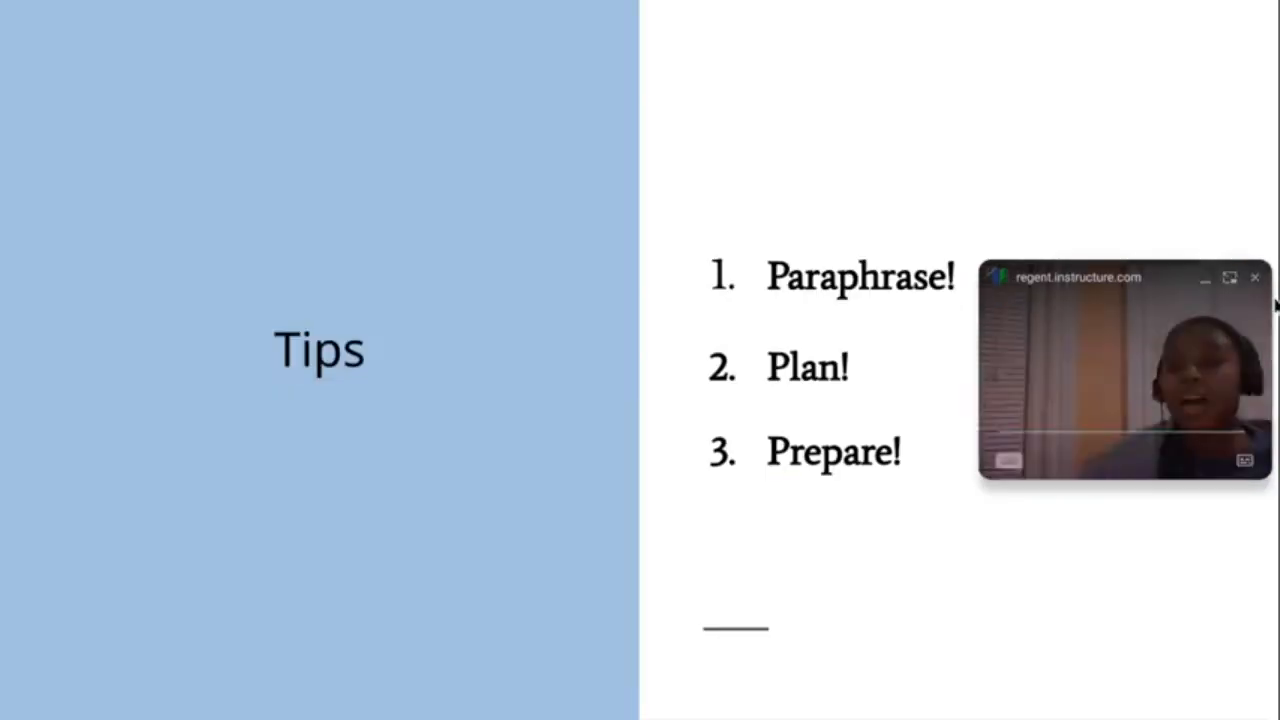
mouse_move(1138, 285)
left_mouse_down()
mouse_move(374, 79)
mouse_move(374, 40)
left_mouse_up()
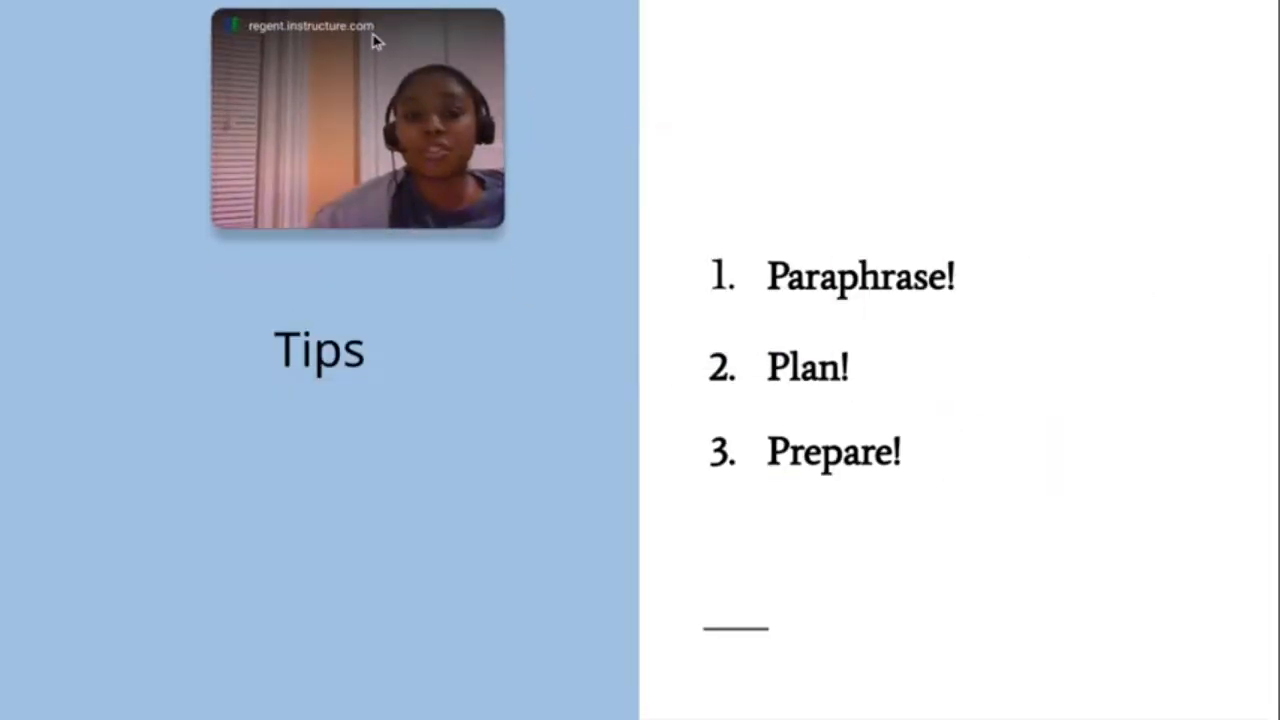